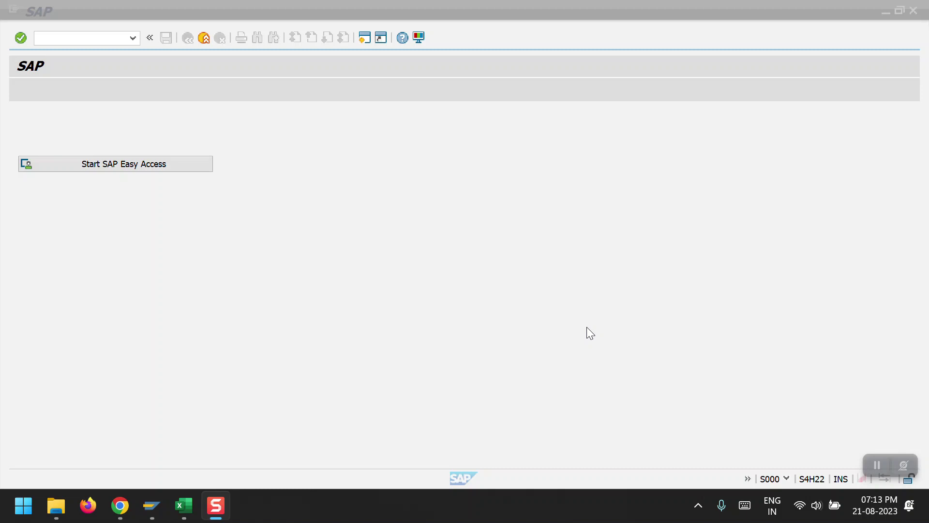
Open SAP Easy Access and start the customer line item display transaction FBL5N.
{"action": "left_click", "coordinate": [128, 164]}
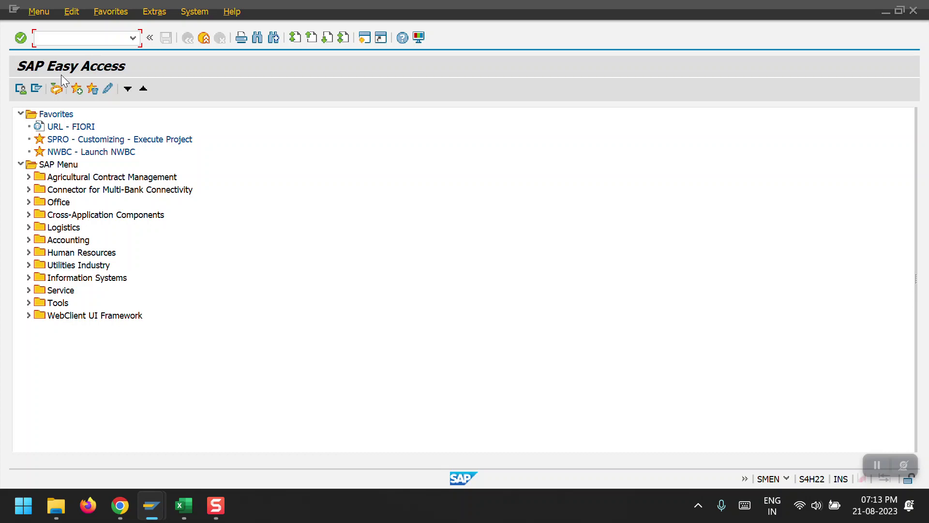
{"action": "type", "text": "fbl"}
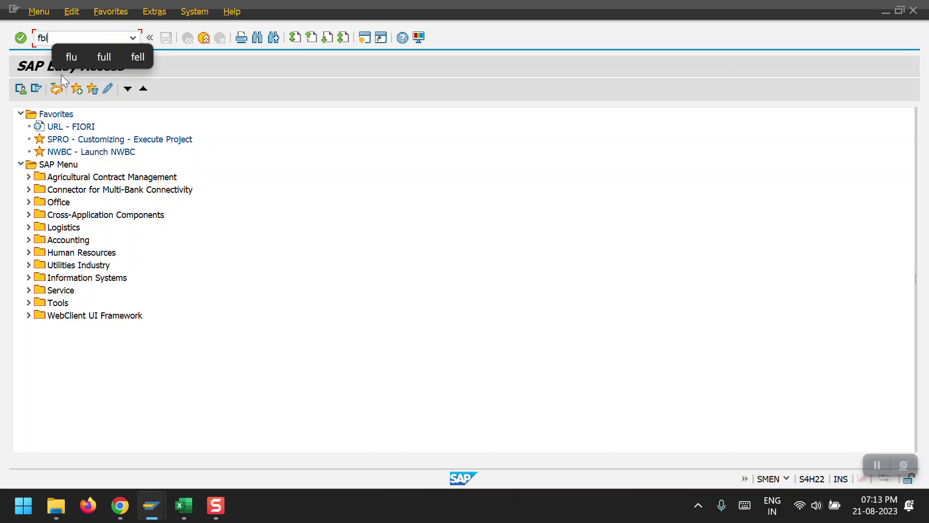
{"action": "type", "text": "5n"}
{"action": "key", "text": "Return"}
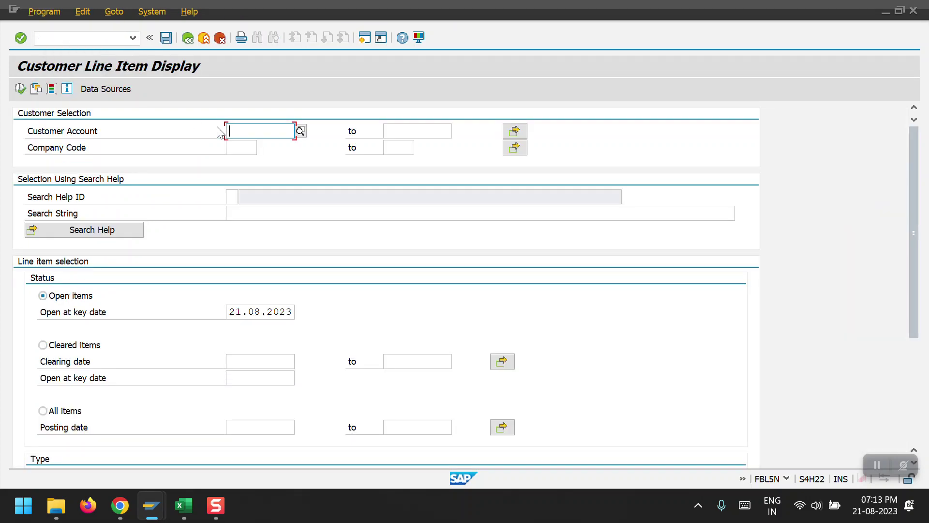
Display the open customer line items for company code 2000 and look through the list.
{"action": "left_click", "coordinate": [250, 148]}
{"action": "left_click", "coordinate": [240, 161]}
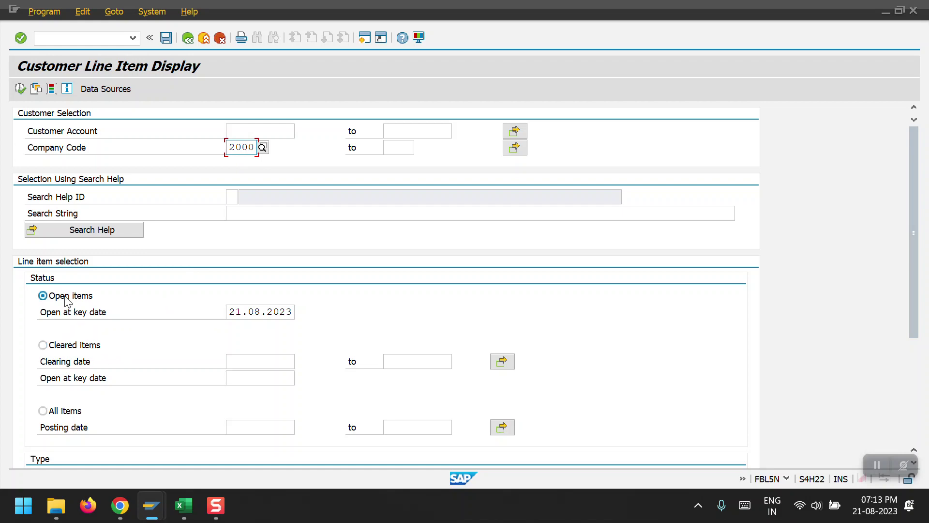
{"action": "left_click", "coordinate": [20, 89]}
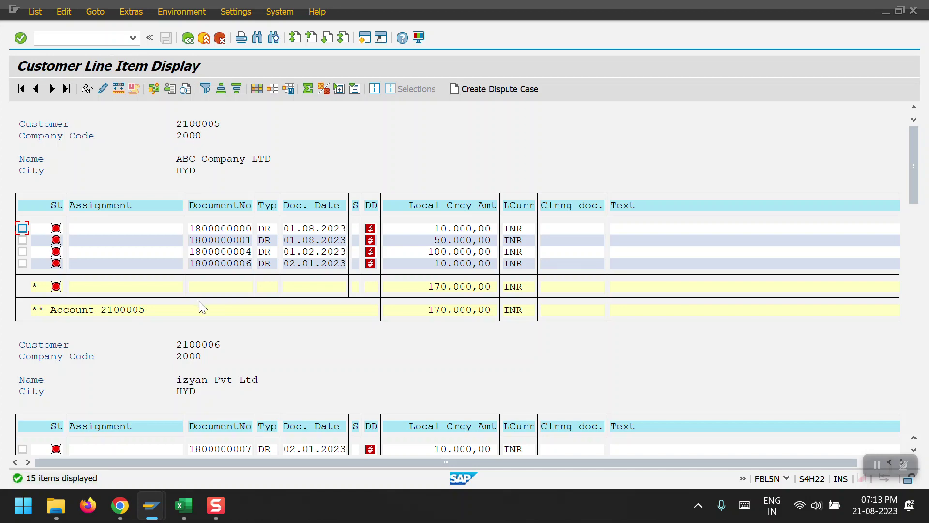
{"action": "left_click_drag", "start_coordinate": [915, 159], "coordinate": [914, 337]}
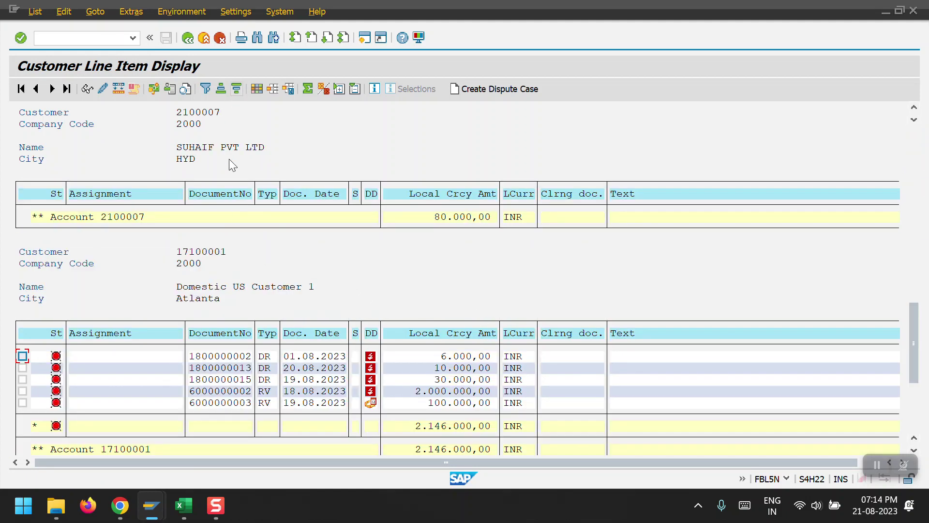
{"action": "left_click_drag", "start_coordinate": [914, 341], "coordinate": [915, 166]}
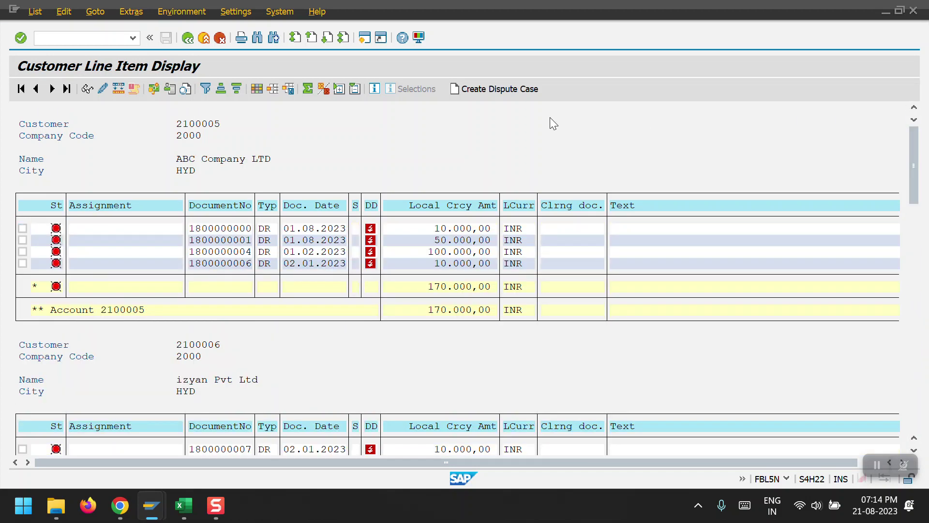
Open the UDM_SPECIALIST My Worklist transaction from the Collections Management worklists under Financial Supply Chain Management.
{"action": "key", "text": "shift+F3"}
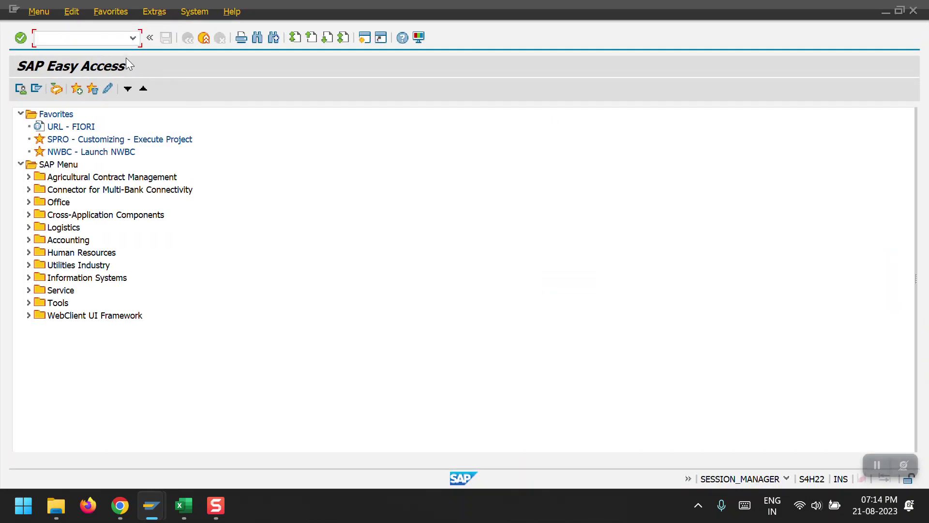
{"action": "left_click", "coordinate": [28, 240]}
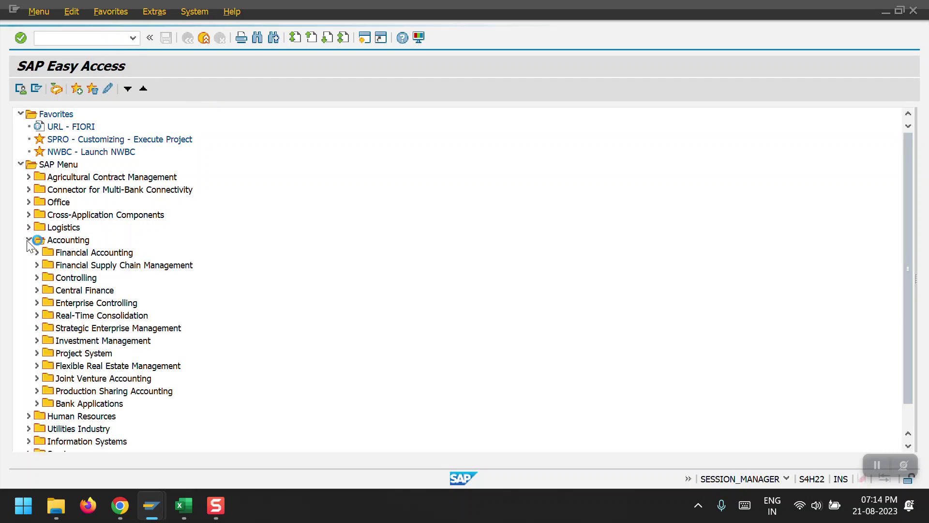
{"action": "left_click", "coordinate": [37, 265]}
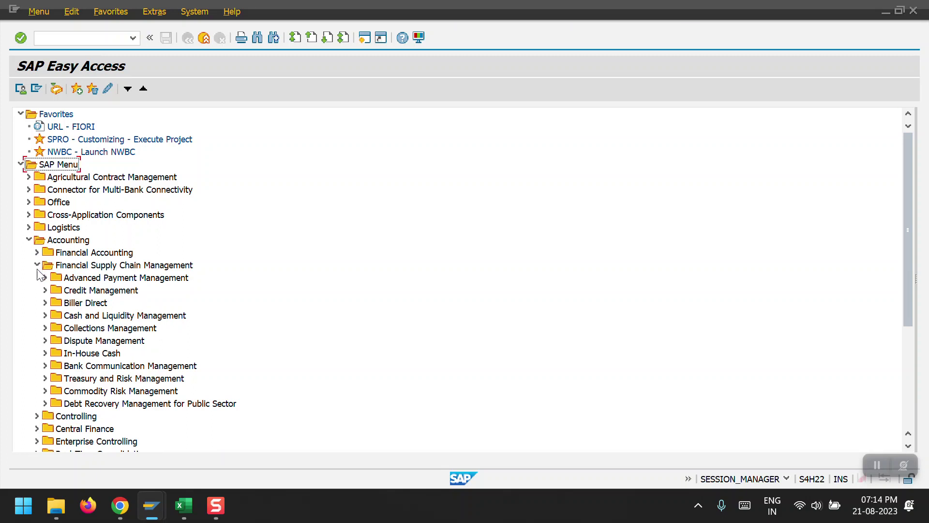
{"action": "left_click", "coordinate": [45, 328]}
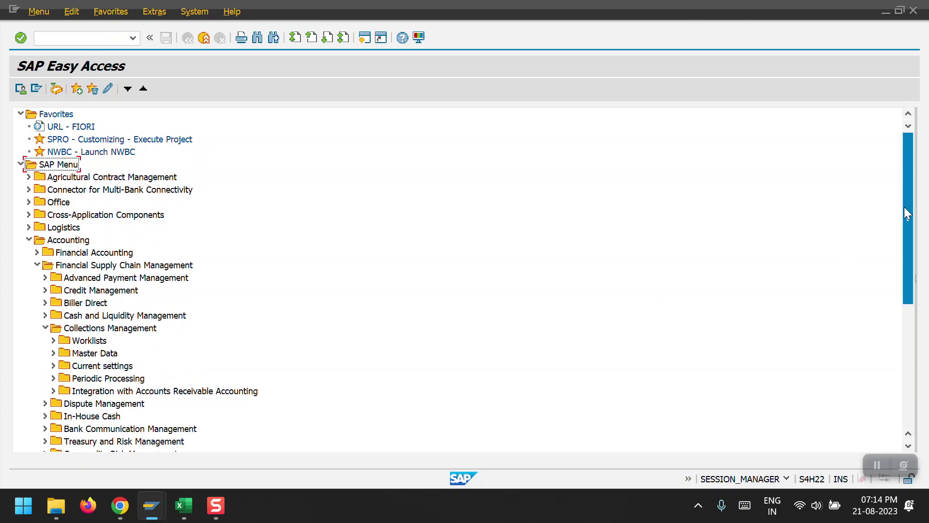
{"action": "left_click_drag", "start_coordinate": [903, 207], "coordinate": [913, 234]}
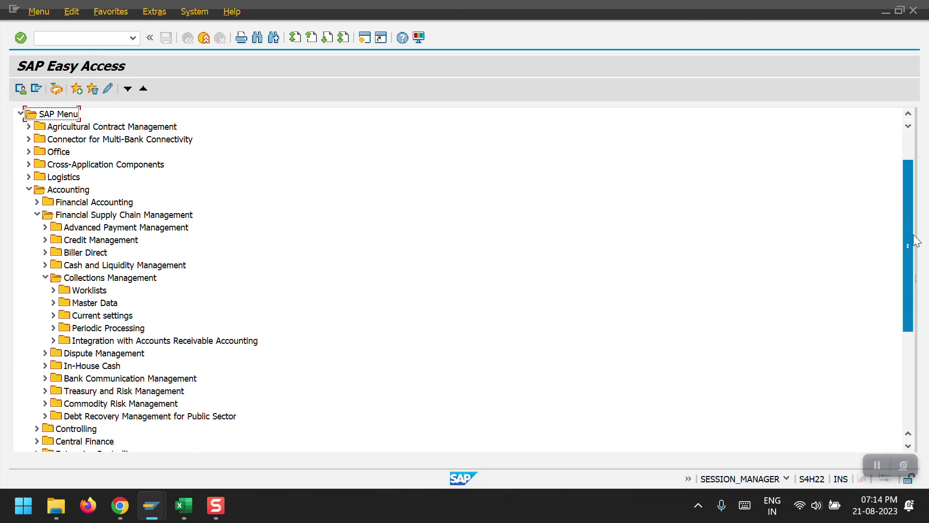
{"action": "left_click", "coordinate": [54, 290]}
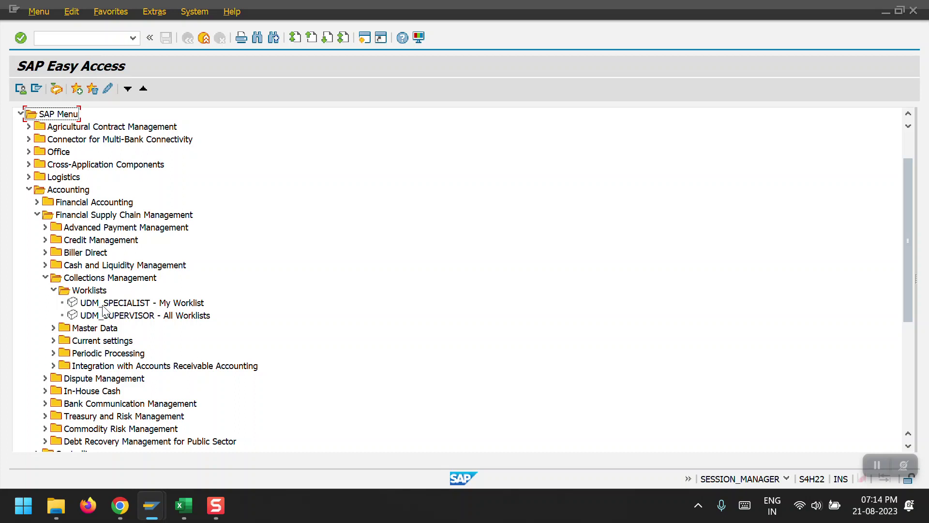
{"action": "double_click", "coordinate": [121, 304]}
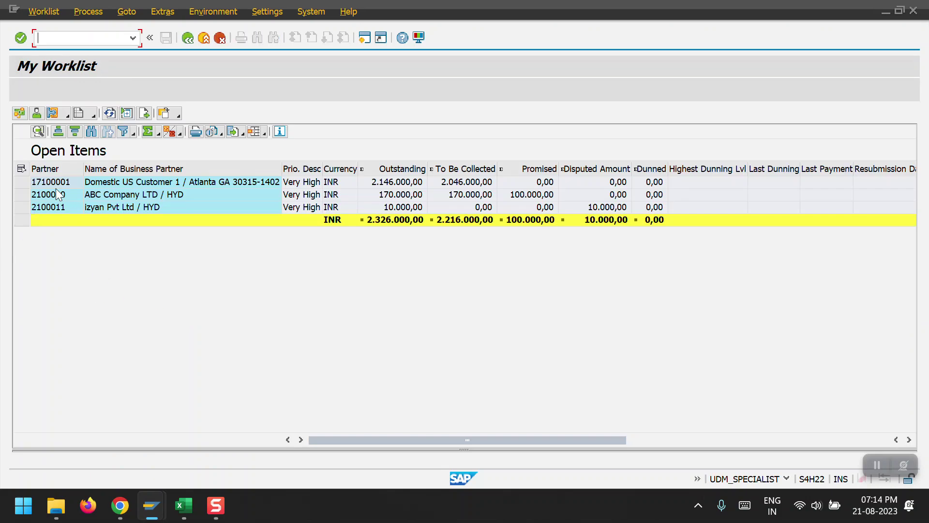
Open izyan Pvt Ltd from the worklist in Process Receivables and highlight the document dates of its invoices.
{"action": "double_click", "coordinate": [74, 208]}
{"action": "left_click", "coordinate": [24, 208]}
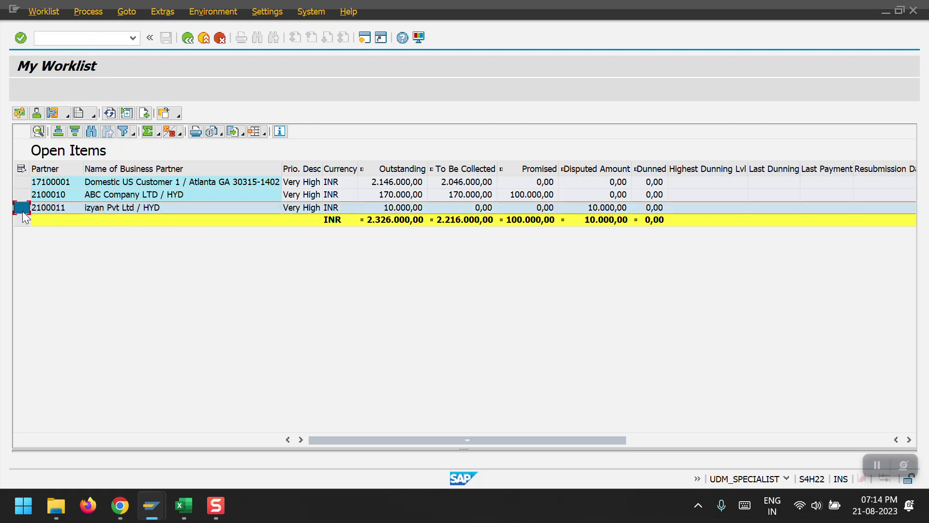
{"action": "left_click", "coordinate": [18, 113]}
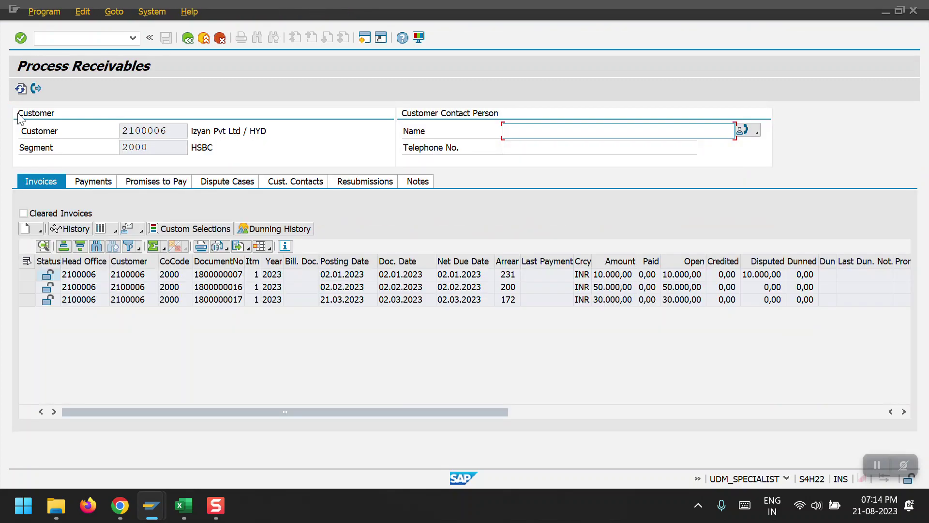
{"action": "left_click", "coordinate": [404, 262]}
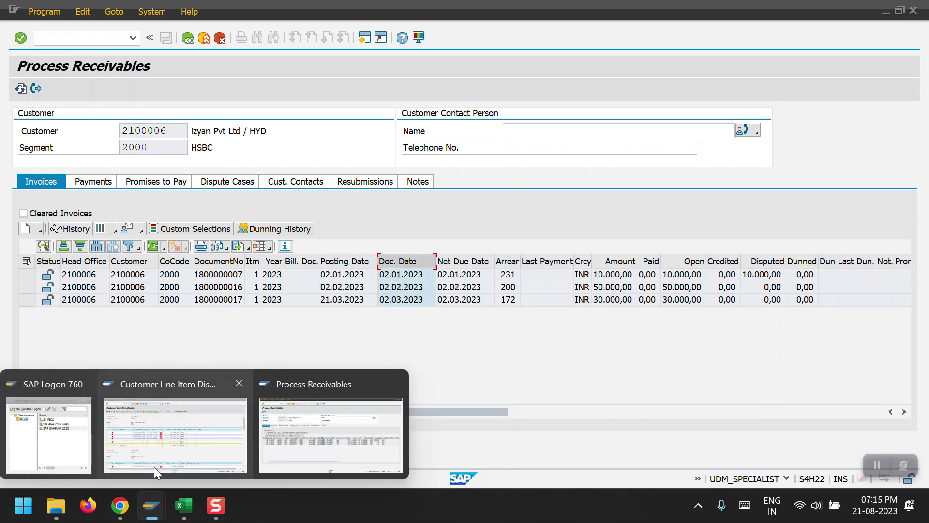
Examine the open items and document dates of izyan Pvt Ltd in the customer line item display.
{"action": "left_click", "coordinate": [312, 445]}
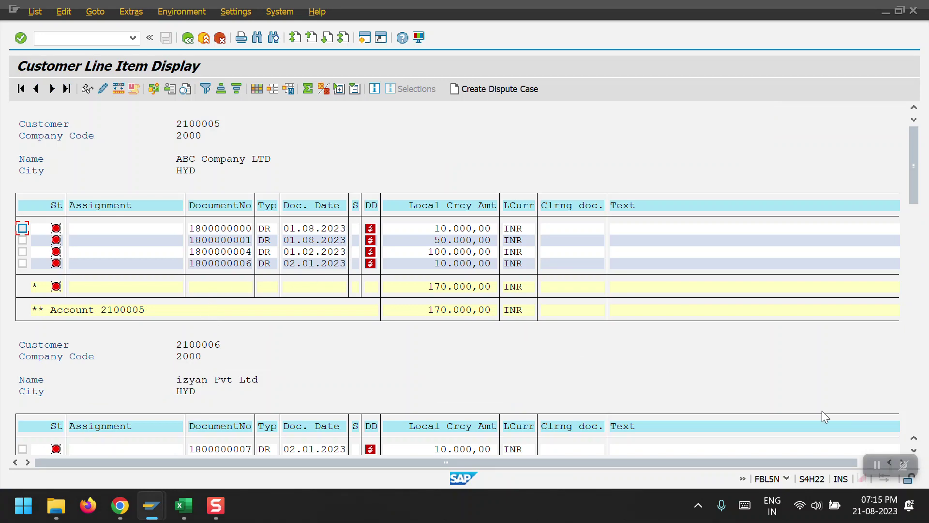
{"action": "left_click", "coordinate": [916, 450]}
{"action": "left_click", "coordinate": [916, 450]}
{"action": "left_click", "coordinate": [916, 450]}
{"action": "left_click", "coordinate": [915, 450]}
{"action": "left_click", "coordinate": [915, 450]}
{"action": "left_click", "coordinate": [916, 450]}
{"action": "left_click", "coordinate": [916, 450]}
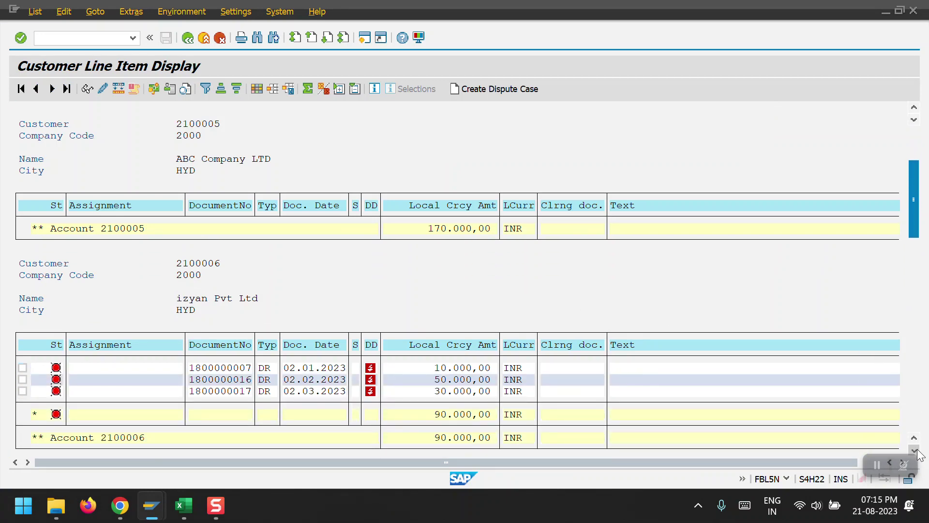
{"action": "left_click", "coordinate": [915, 450]}
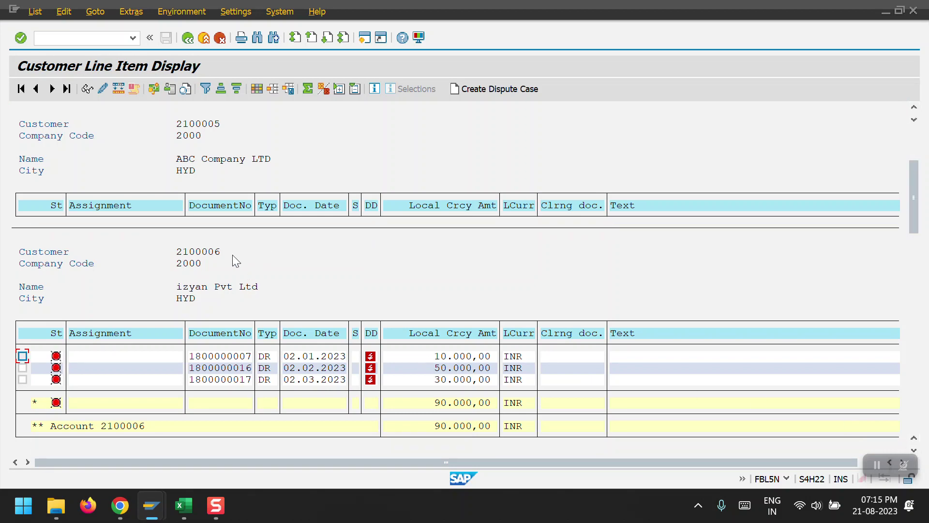
{"action": "double_click", "coordinate": [459, 373]}
Leave the line item display and start the customer invoice entry transaction FB70.
{"action": "key", "text": "shift+F3"}
{"action": "type", "text": "fb"}
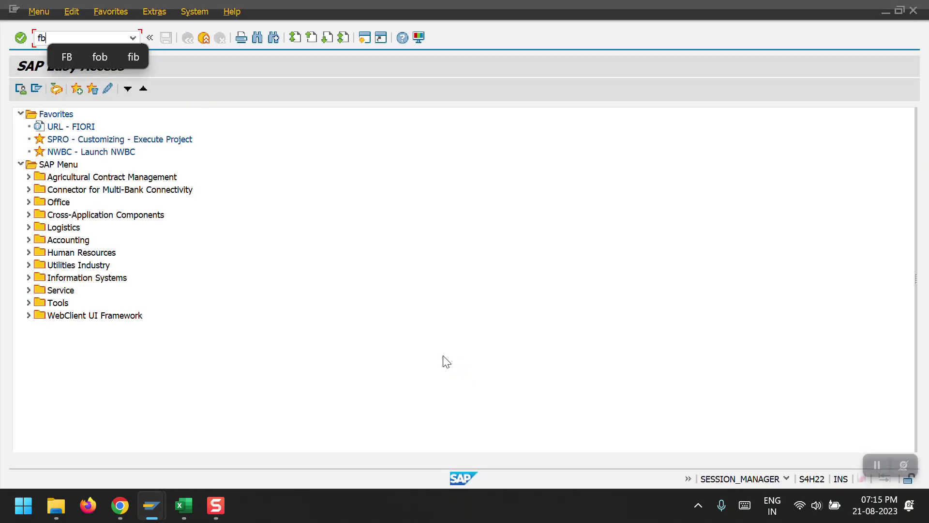
{"action": "type", "text": "70"}
{"action": "key", "text": "Return"}
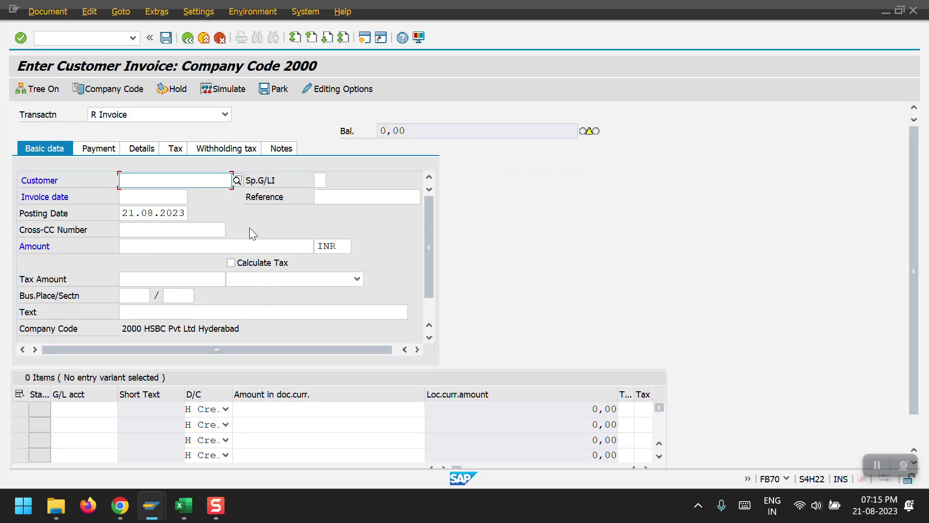
Enter the customer number of izyan Pvt Ltd and set both the invoice date and the posting date to 02.04.2023.
{"action": "left_click", "coordinate": [155, 183]}
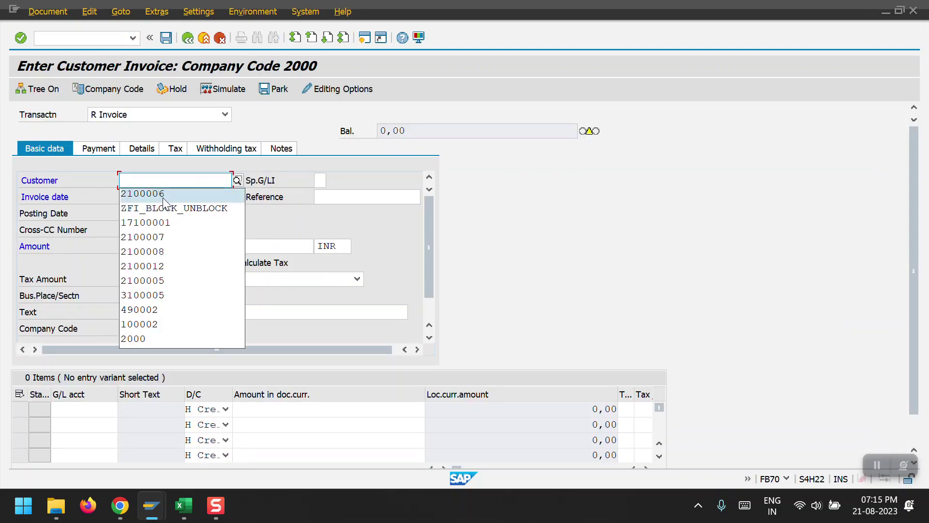
{"action": "left_click", "coordinate": [144, 193]}
{"action": "left_click", "coordinate": [150, 196]}
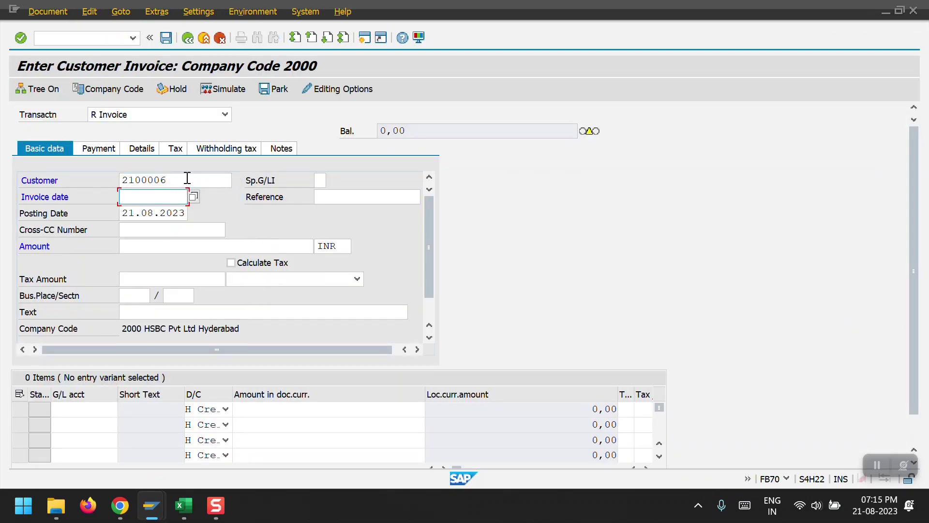
{"action": "left_click", "coordinate": [159, 195]}
{"action": "left_click", "coordinate": [160, 206]}
{"action": "left_click_drag", "start_coordinate": [147, 196], "coordinate": [156, 196]}
{"action": "type", "text": "4"}
{"action": "left_click", "coordinate": [145, 213]}
{"action": "left_click_drag", "start_coordinate": [123, 213], "coordinate": [186, 213]}
{"action": "type", "text": "02.04.2023"}
Set the invoice reference to MARCH_01 and the amount to 5000 INR.
{"action": "left_click", "coordinate": [340, 195]}
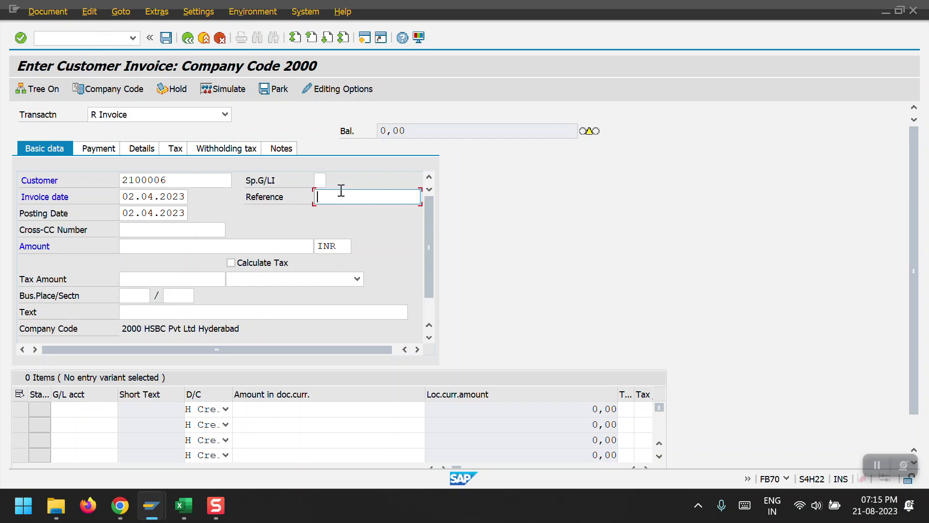
{"action": "left_click", "coordinate": [345, 207]}
{"action": "left_click", "coordinate": [145, 251]}
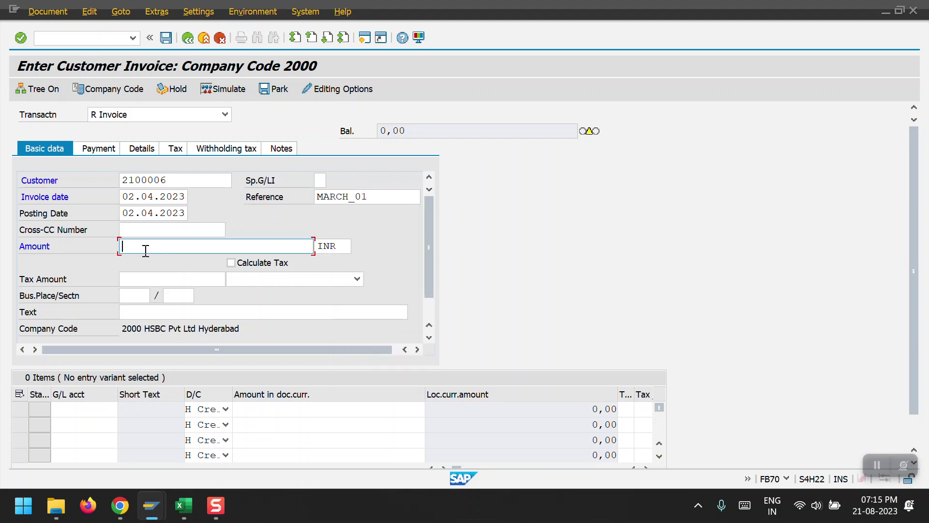
{"action": "type", "text": "5000"}
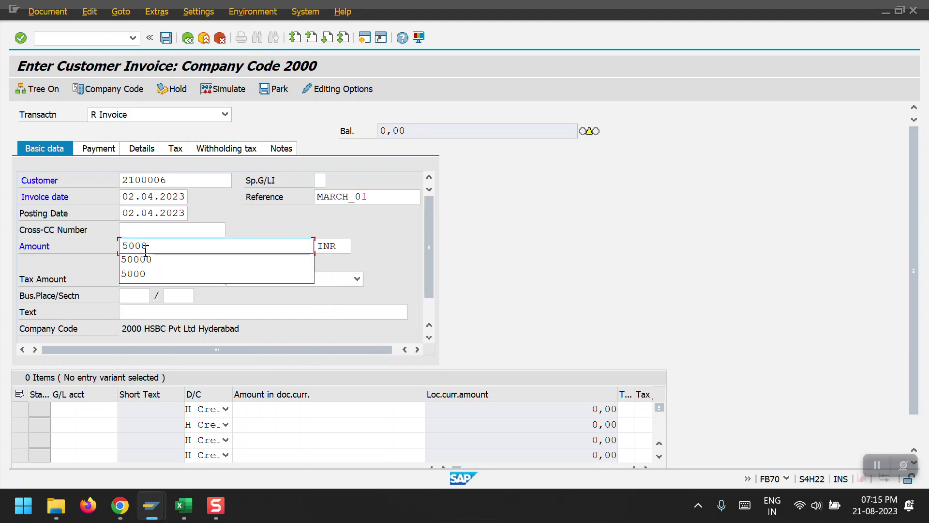
{"action": "left_click", "coordinate": [145, 273]}
Add a credit line item for the sales revenue G/L account with an amount of 5000.
{"action": "left_click", "coordinate": [74, 410]}
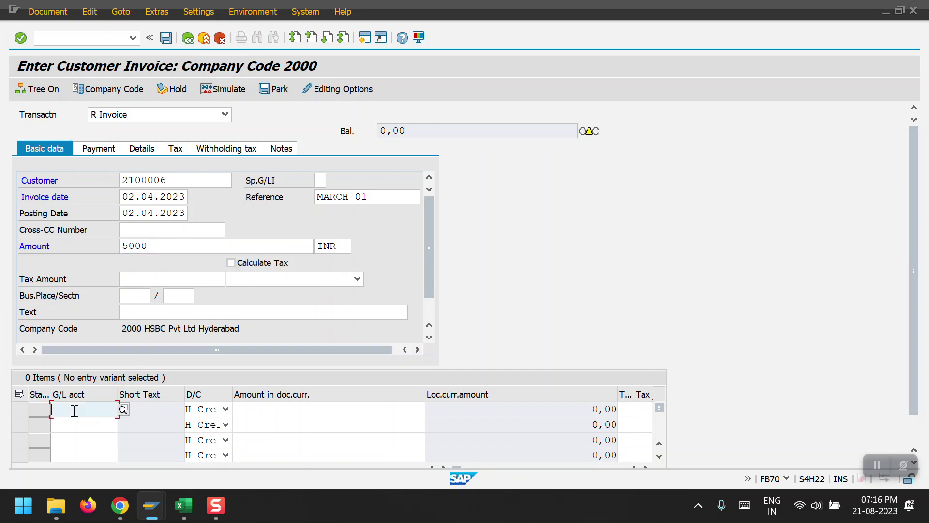
{"action": "key", "text": "Down"}
{"action": "key", "text": "Return"}
{"action": "key", "text": "Tab"}
{"action": "key", "text": "Tab"}
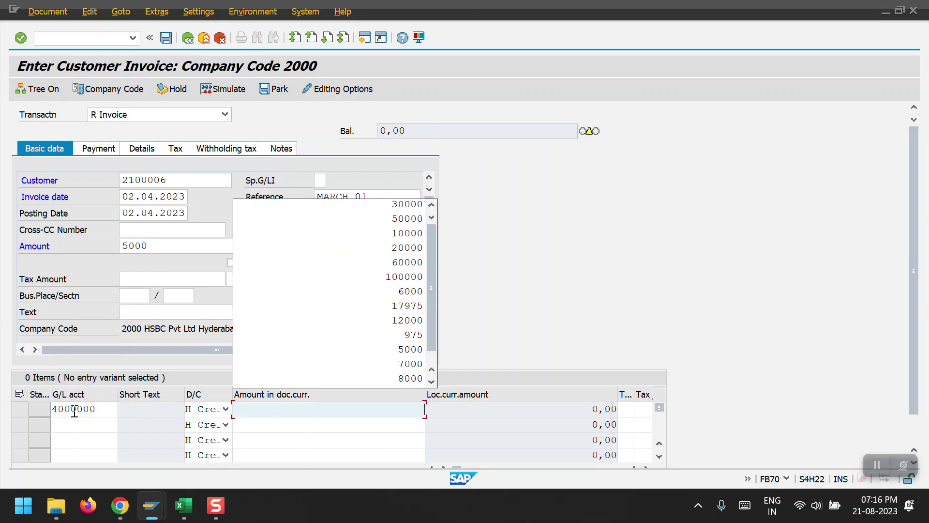
{"action": "type", "text": "5000"}
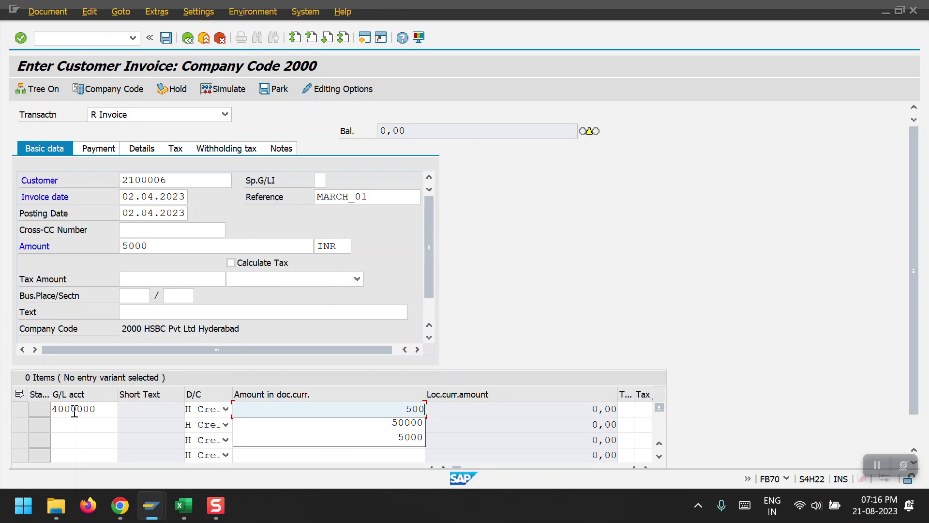
Assign profit center 5000 to the sales revenue line item and have the invoice entries checked.
{"action": "key", "text": "Tab"}
{"action": "key", "text": "Tab"}
{"action": "key", "text": "Tab"}
{"action": "key", "text": "Tab"}
{"action": "key", "text": "Tab"}
{"action": "key", "text": "Tab"}
{"action": "key", "text": "Tab"}
{"action": "key", "text": "Tab"}
{"action": "key", "text": "Tab"}
{"action": "key", "text": "Tab"}
{"action": "key", "text": "Tab"}
{"action": "key", "text": "Tab"}
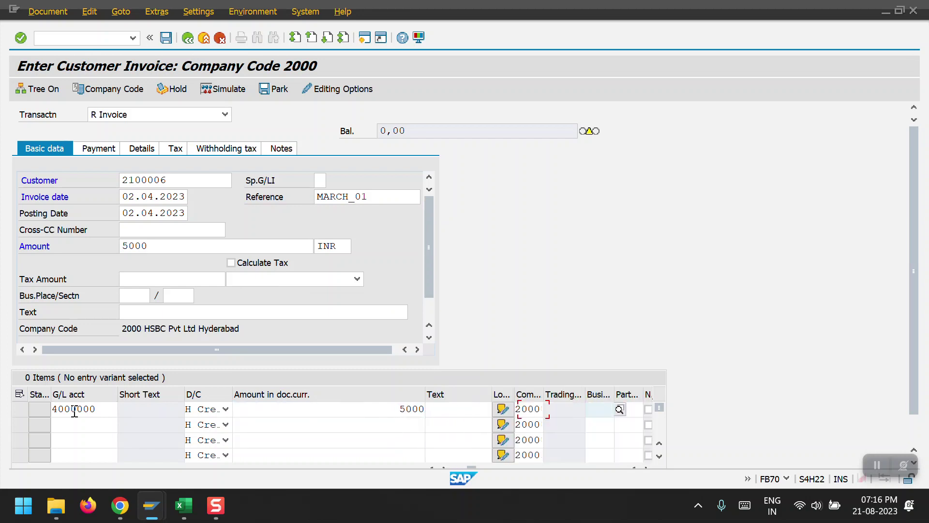
{"action": "key", "text": "Tab"}
{"action": "key", "text": "Tab"}
{"action": "key", "text": "Tab"}
{"action": "key", "text": "Tab"}
{"action": "key", "text": "Tab"}
{"action": "key", "text": "Tab"}
{"action": "key", "text": "Tab"}
{"action": "key", "text": "Tab"}
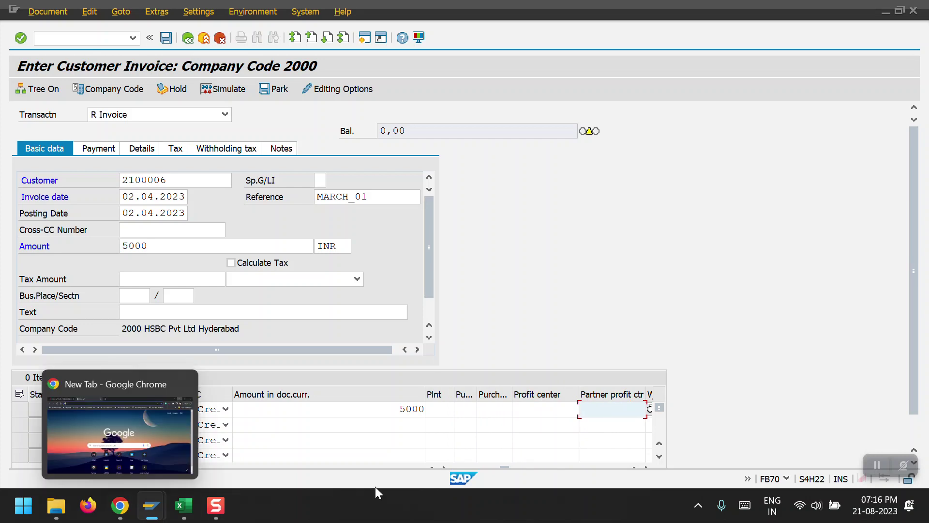
{"action": "left_click", "coordinate": [541, 408]}
{"action": "left_click", "coordinate": [527, 422]}
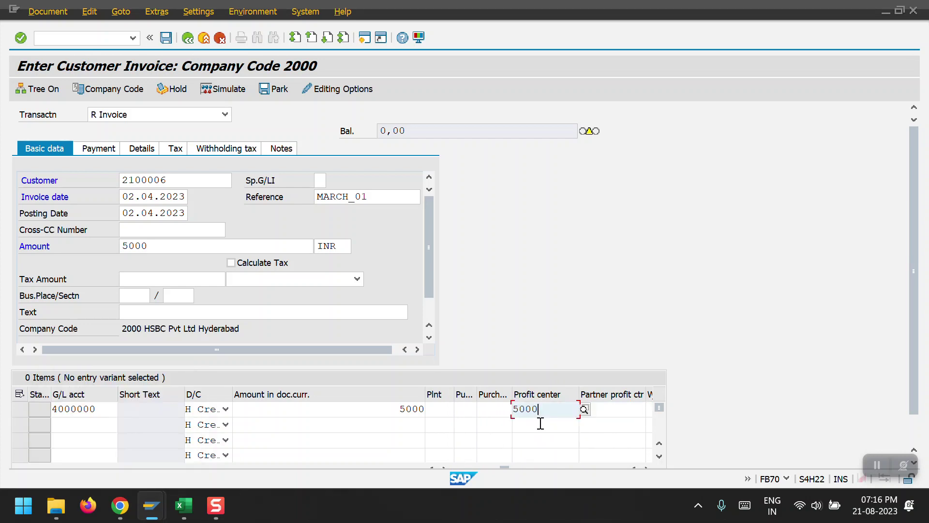
{"action": "key", "text": "Return"}
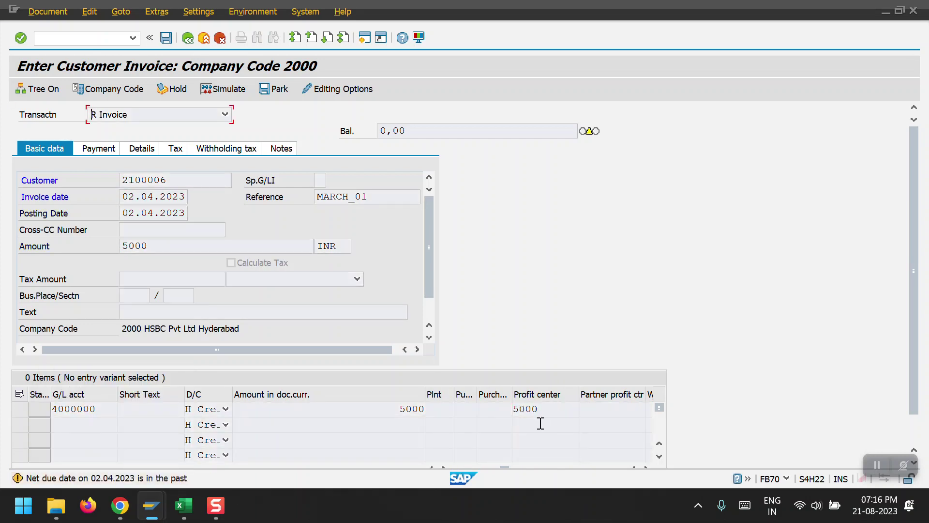
{"action": "key", "text": "Return"}
{"action": "key", "text": "Return"}
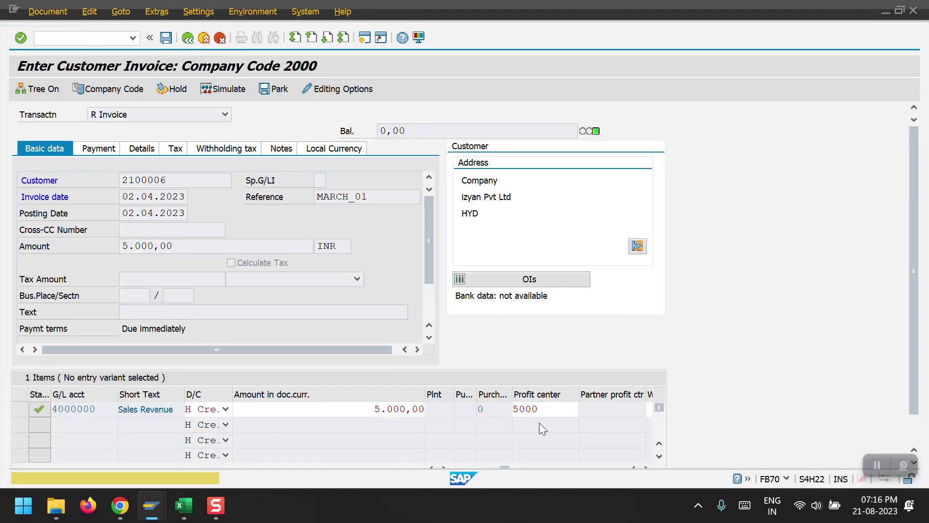
Post the customer invoice and switch to the Process Receivables session for izyan Pvt Ltd.
{"action": "key", "text": "Return"}
{"action": "key", "text": "ctrl+s"}
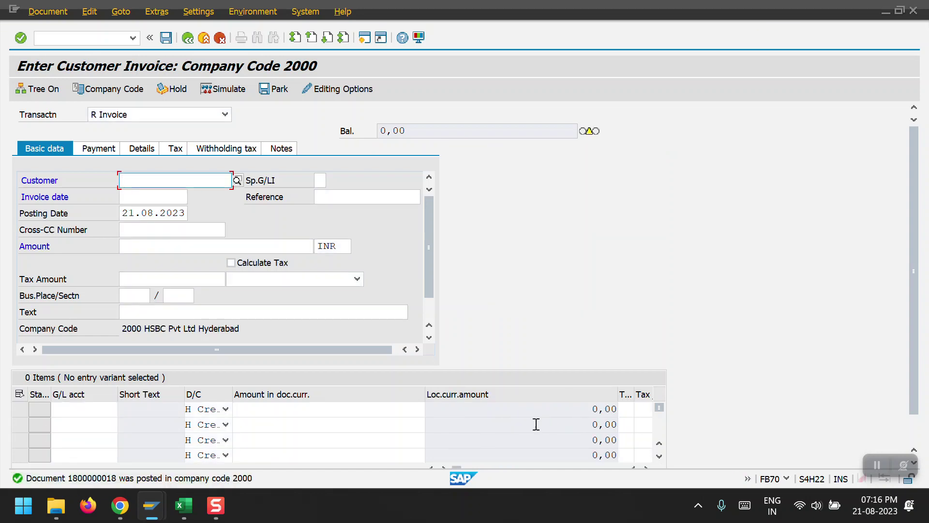
{"action": "key", "text": "alt+Tab"}
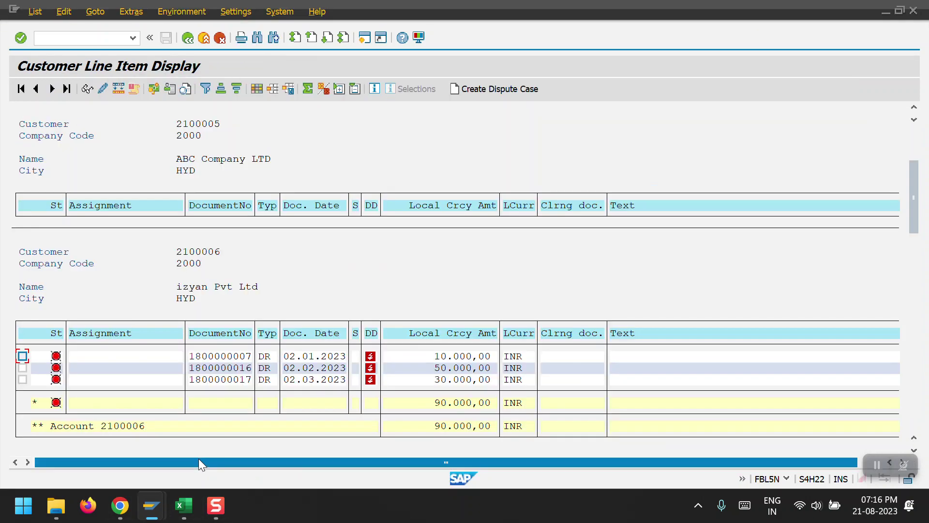
{"action": "key", "text": "alt+Tab"}
{"action": "key", "text": "alt+Tab"}
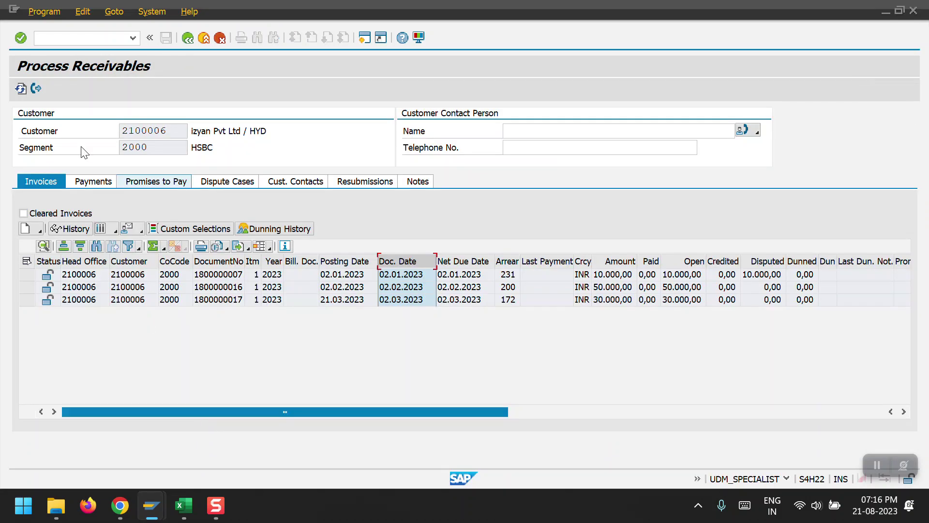
Leave Process Receivables without creating a customer contact and exit My Worklist to the SAP Easy Access menu.
{"action": "left_click", "coordinate": [187, 38]}
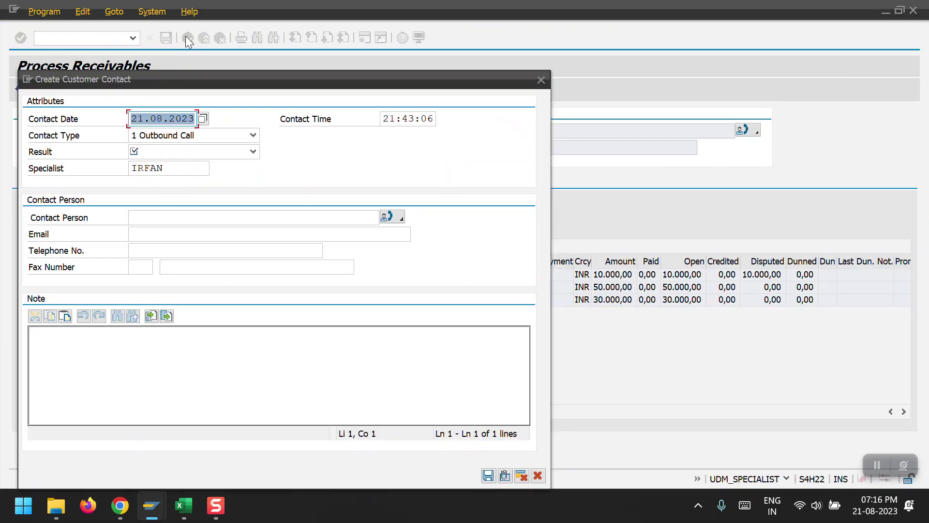
{"action": "left_click", "coordinate": [525, 475]}
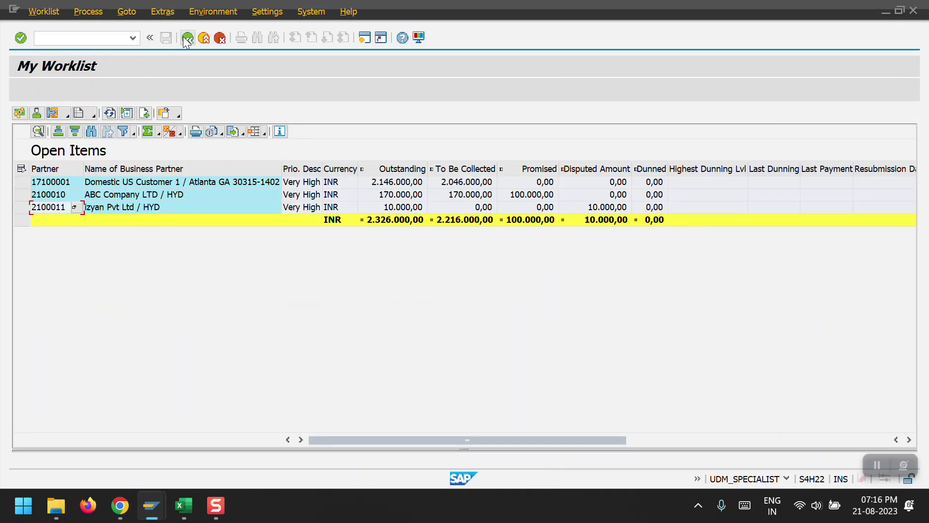
{"action": "left_click", "coordinate": [188, 37]}
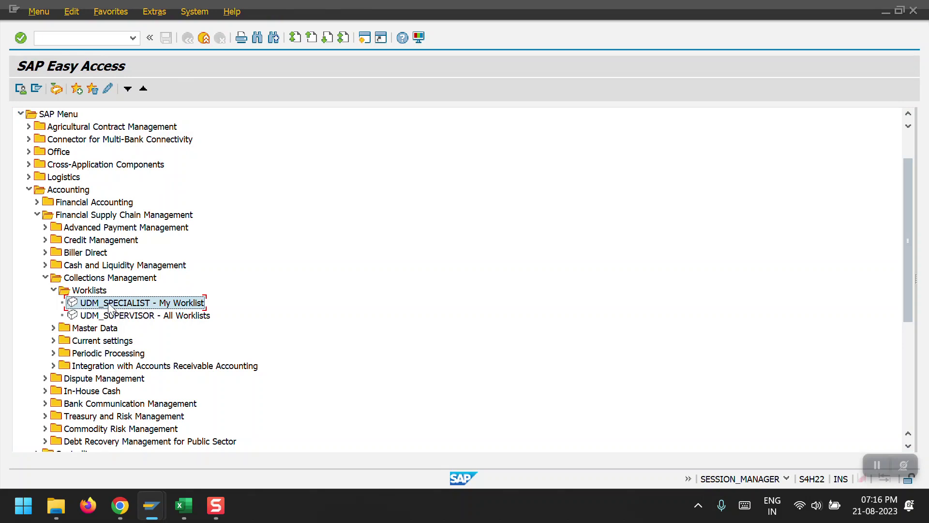
Reopen My Worklist (UDM_SPECIALIST) and display the receivables of izyan Pvt Ltd to check its open invoices.
{"action": "double_click", "coordinate": [109, 306]}
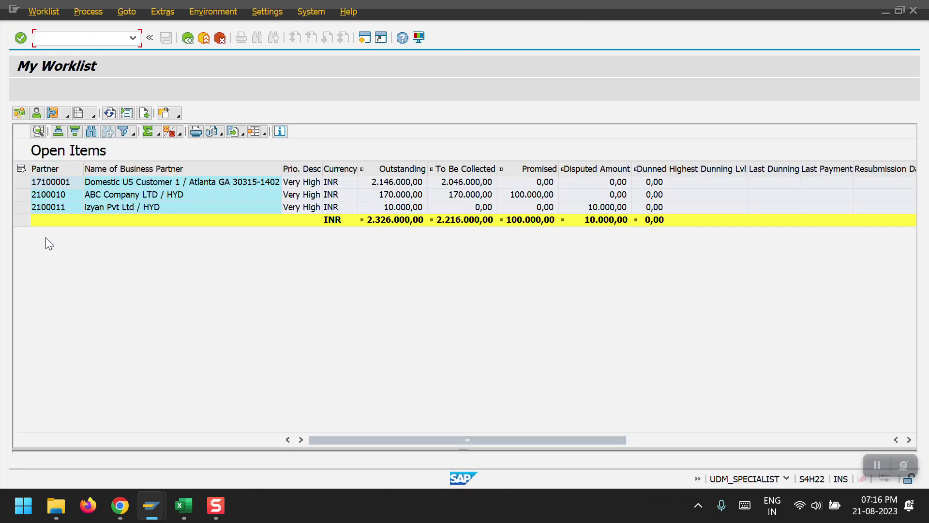
{"action": "left_click", "coordinate": [21, 207]}
{"action": "left_click", "coordinate": [17, 113]}
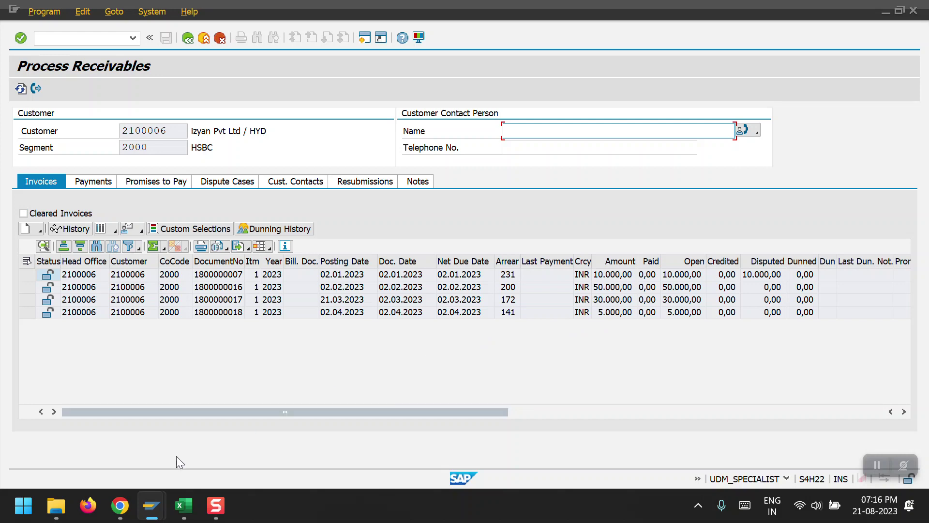
Switch to the Enter Customer Invoice session and end the transaction with /n to return to SAP Easy Access.
{"action": "mouse_move", "coordinate": [151, 505]}
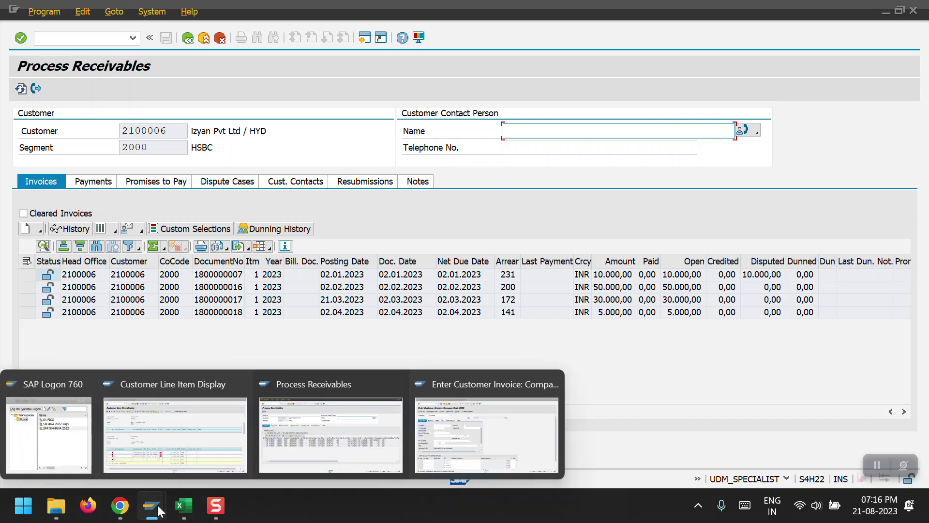
{"action": "left_click", "coordinate": [464, 438]}
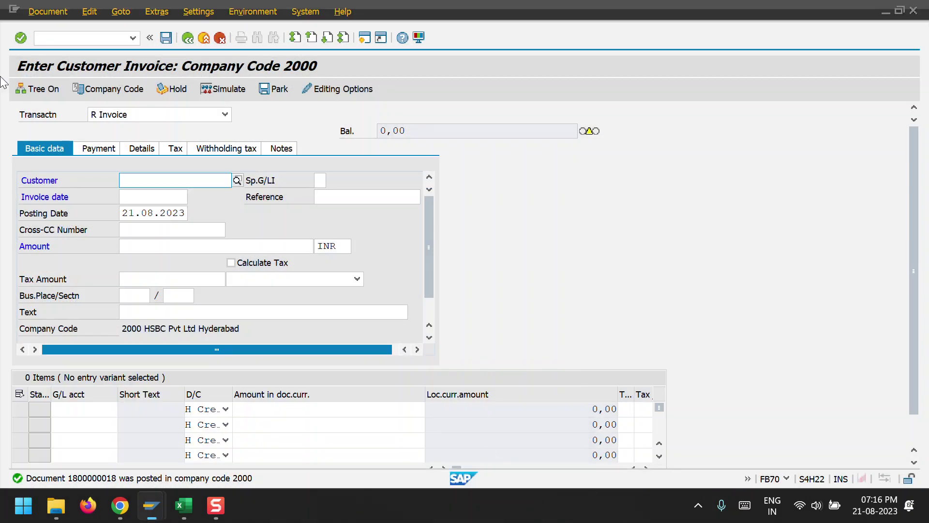
{"action": "left_click", "coordinate": [73, 39]}
{"action": "type", "text": "/n"}
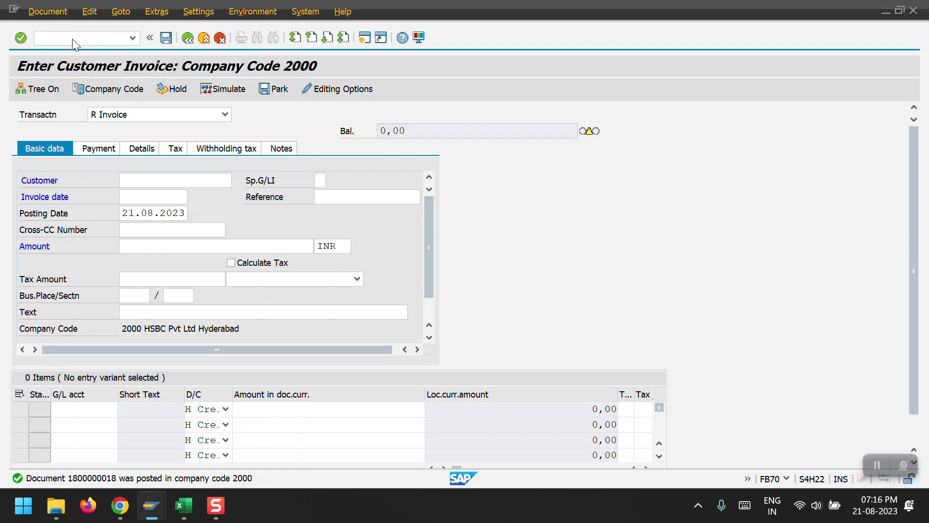
{"action": "key", "text": "Return"}
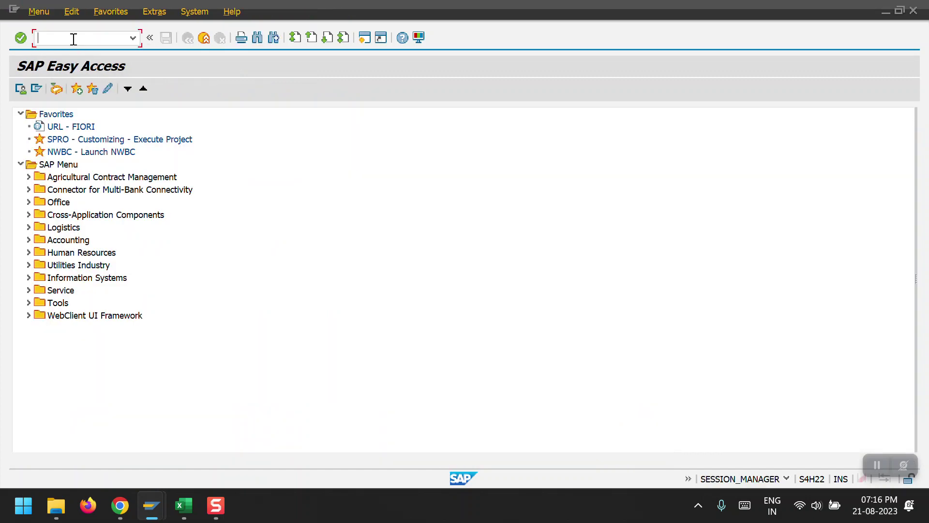
Open FDM_COLL_SEND01 under Accounting, Financial Supply Chain Management, Collections Management, Integration with Accounts Receivable Accounting, Periodic processing.
{"action": "left_click", "coordinate": [28, 240]}
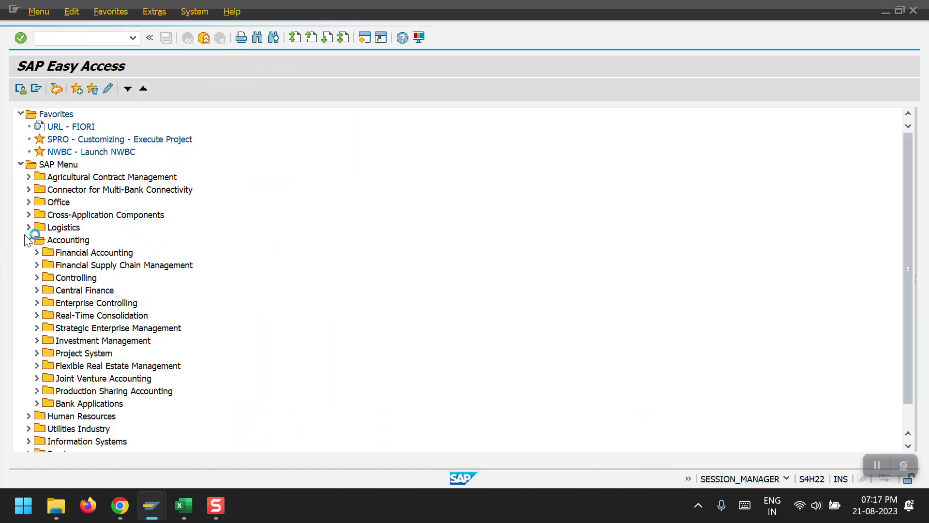
{"action": "left_click", "coordinate": [36, 265]}
{"action": "scroll", "coordinate": [62, 296], "scroll_direction": "down", "scroll_amount": 2}
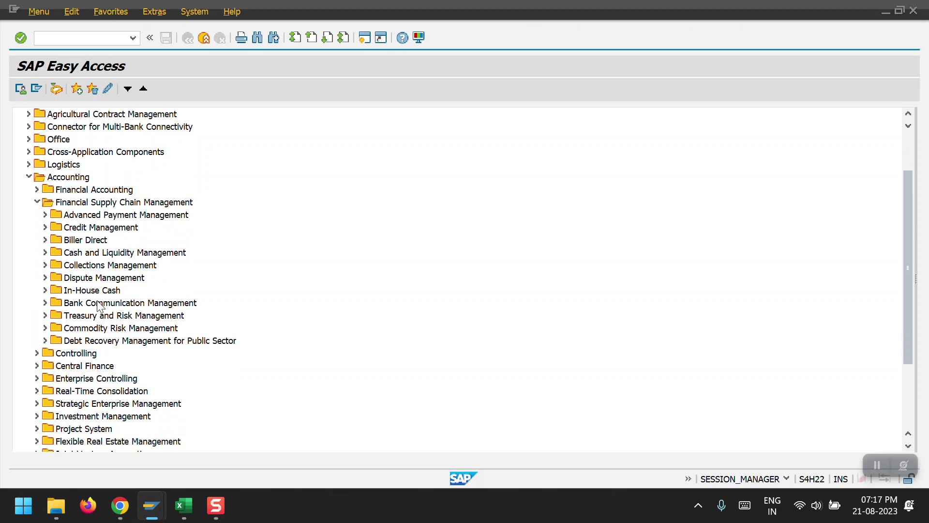
{"action": "left_click", "coordinate": [45, 265]}
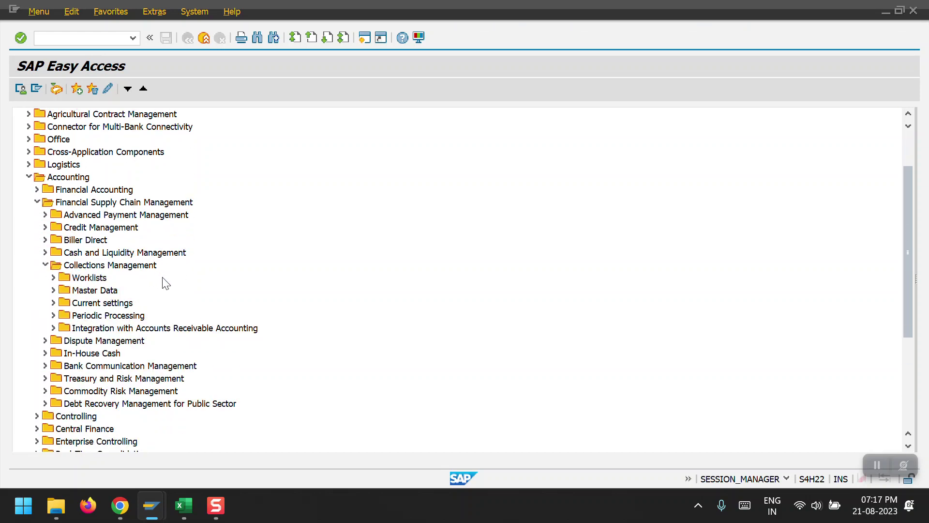
{"action": "scroll", "coordinate": [163, 283], "scroll_direction": "down", "scroll_amount": 1}
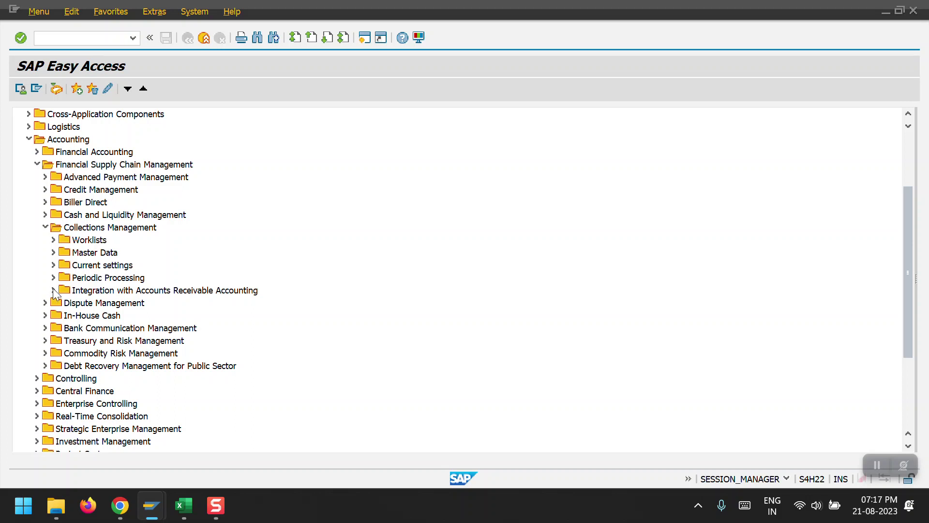
{"action": "left_click", "coordinate": [54, 290]}
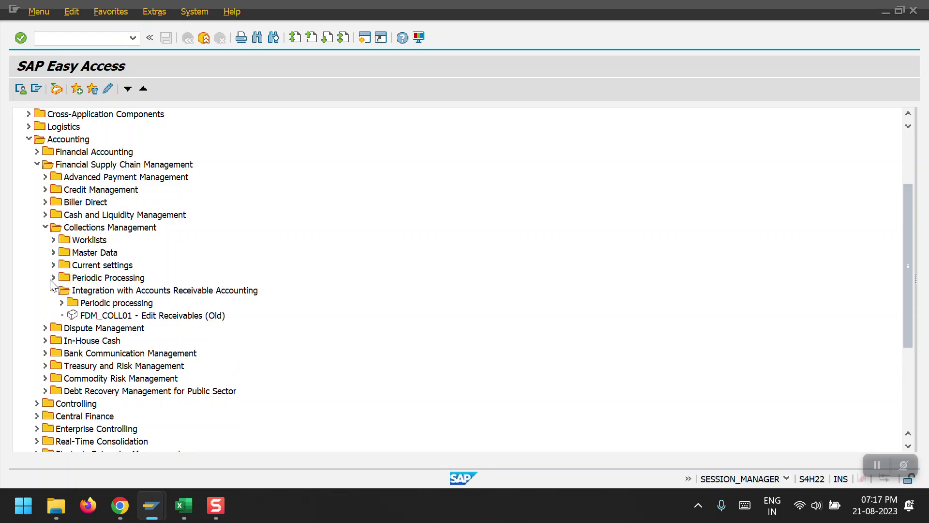
{"action": "left_click", "coordinate": [62, 303]}
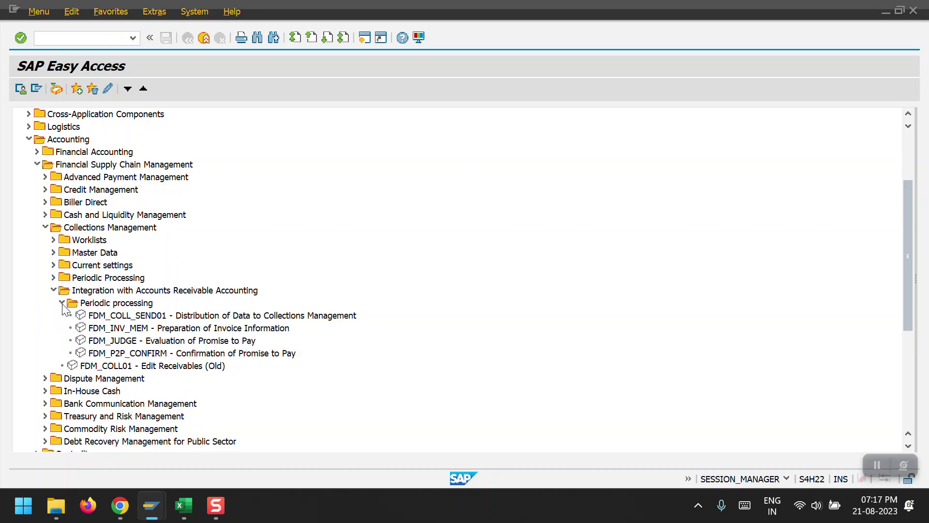
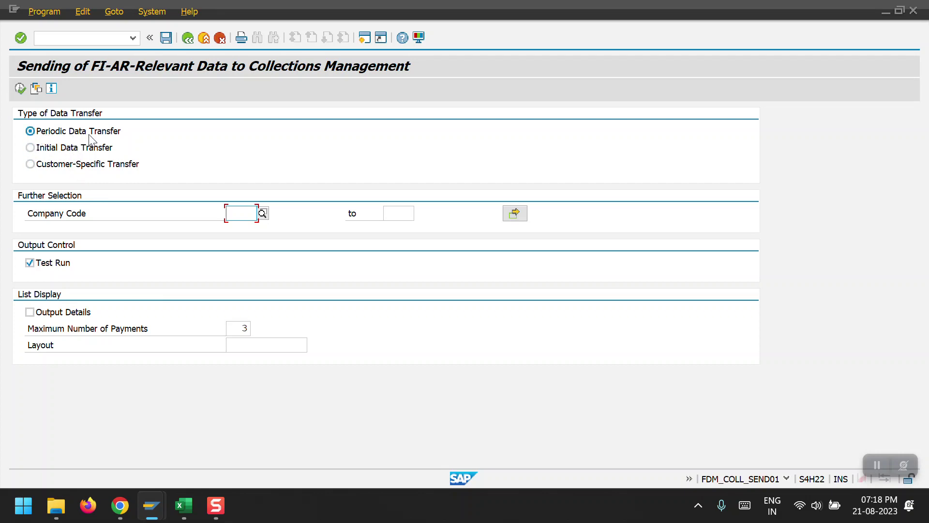
Compare the Periodic, Initial and Customer-Specific data transfer types and their selection fields.
{"action": "left_click", "coordinate": [41, 135]}
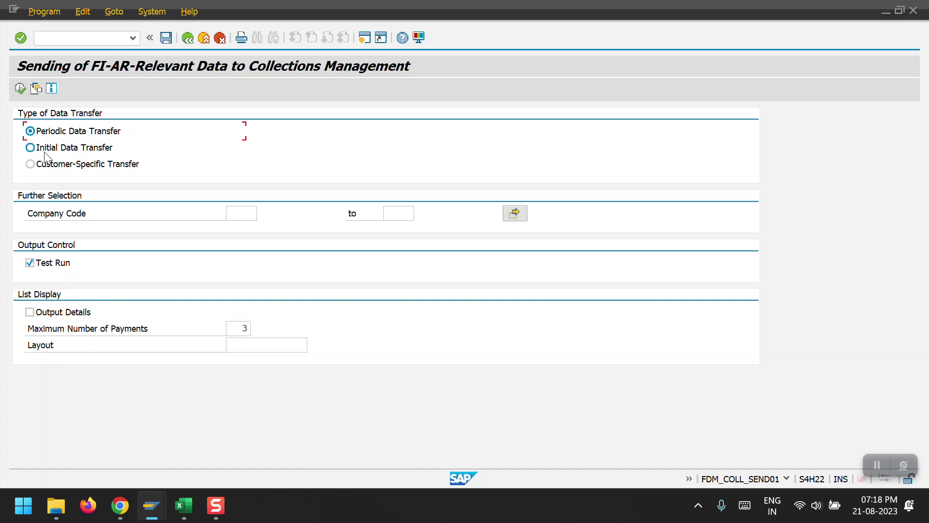
{"action": "left_click", "coordinate": [49, 151]}
{"action": "left_click", "coordinate": [235, 213]}
{"action": "left_click", "coordinate": [60, 135]}
{"action": "left_click", "coordinate": [76, 167]}
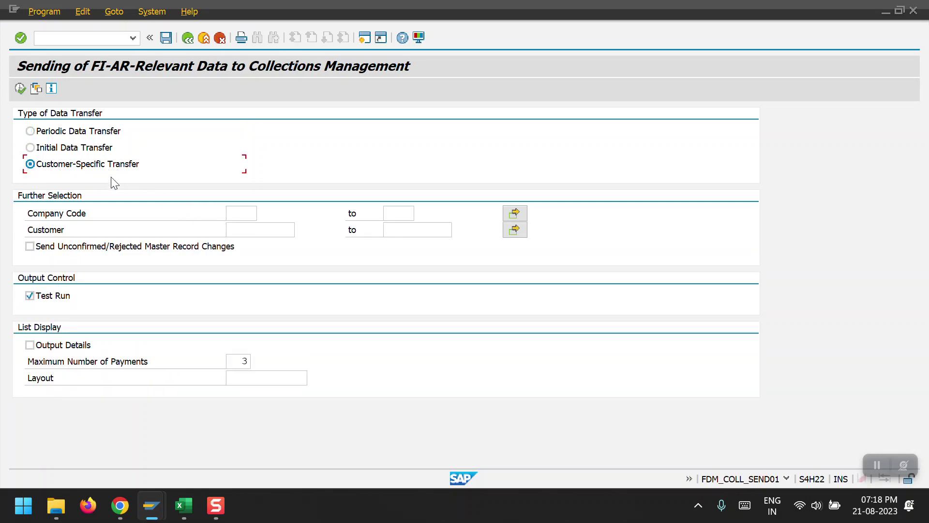
Run the Periodic Data Transfer to Collections Management for company code 2000 with Test Run turned off.
{"action": "left_click", "coordinate": [67, 136]}
{"action": "left_click", "coordinate": [244, 215]}
{"action": "left_click", "coordinate": [252, 226]}
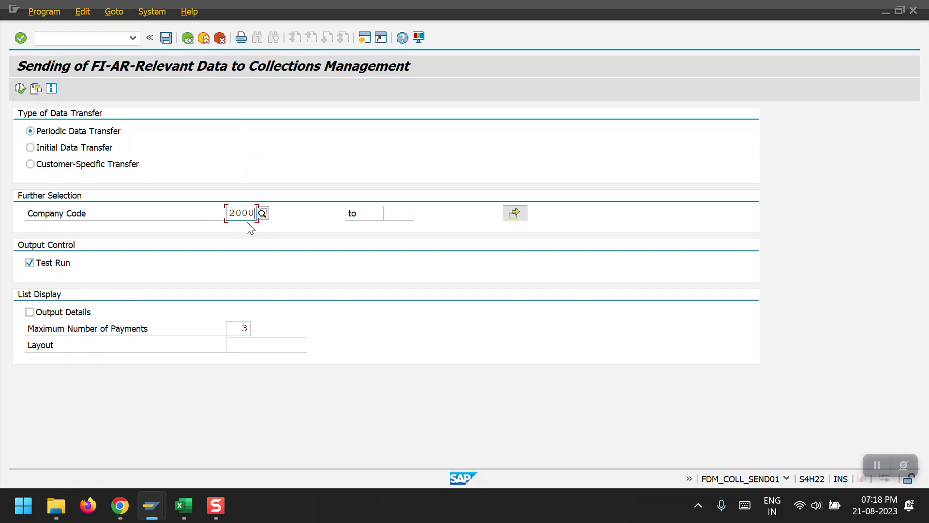
{"action": "left_click", "coordinate": [43, 264]}
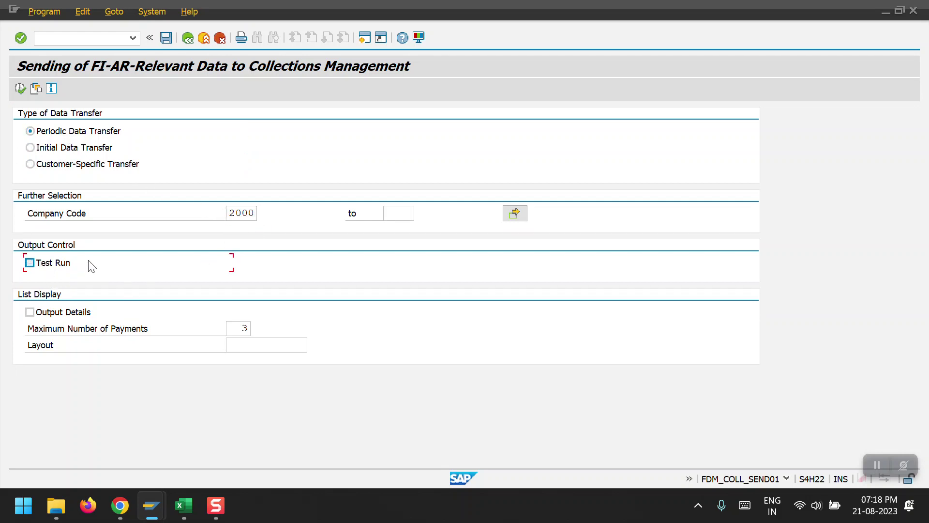
{"action": "left_click", "coordinate": [20, 89]}
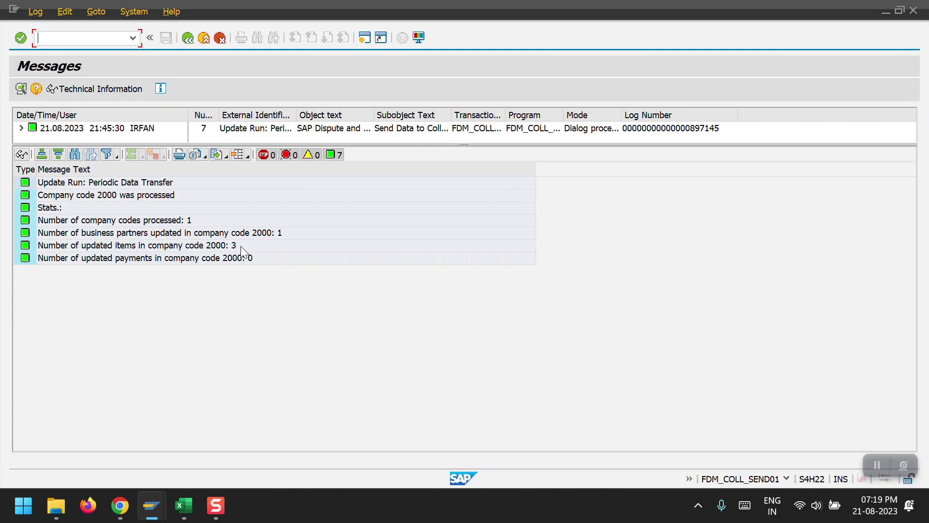
Return to the SAP menu and open UDM_GENWL - Creation of Worklists under Collections Management, Periodic Processing, Worklists.
{"action": "left_click", "coordinate": [187, 43]}
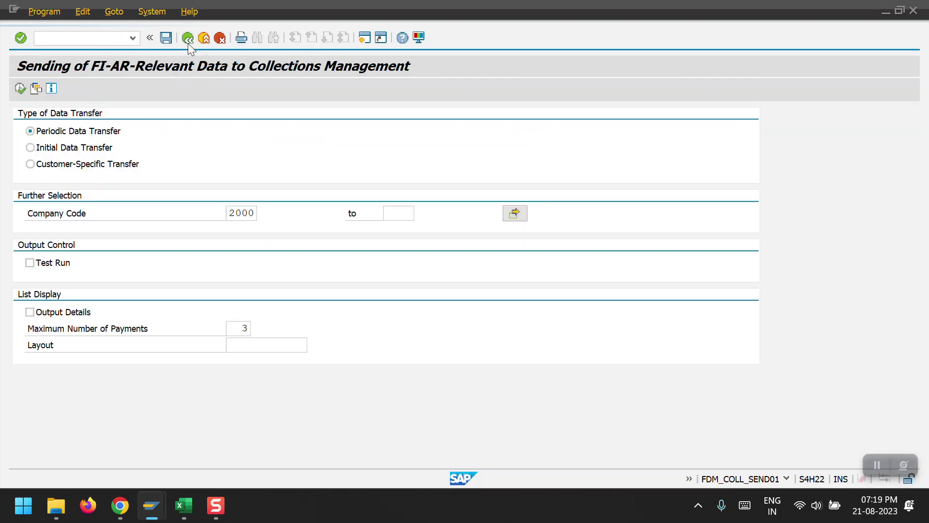
{"action": "left_click", "coordinate": [187, 42]}
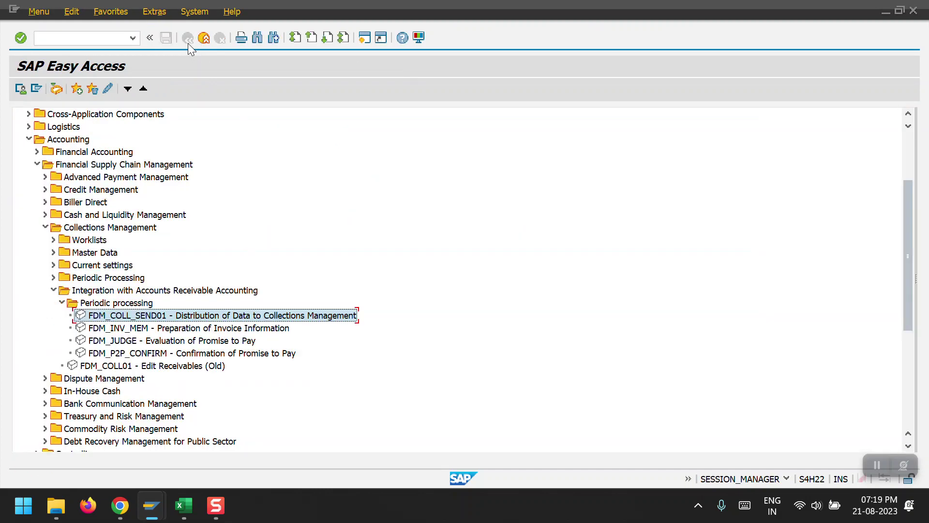
{"action": "left_click", "coordinate": [60, 303]}
{"action": "left_click", "coordinate": [53, 290]}
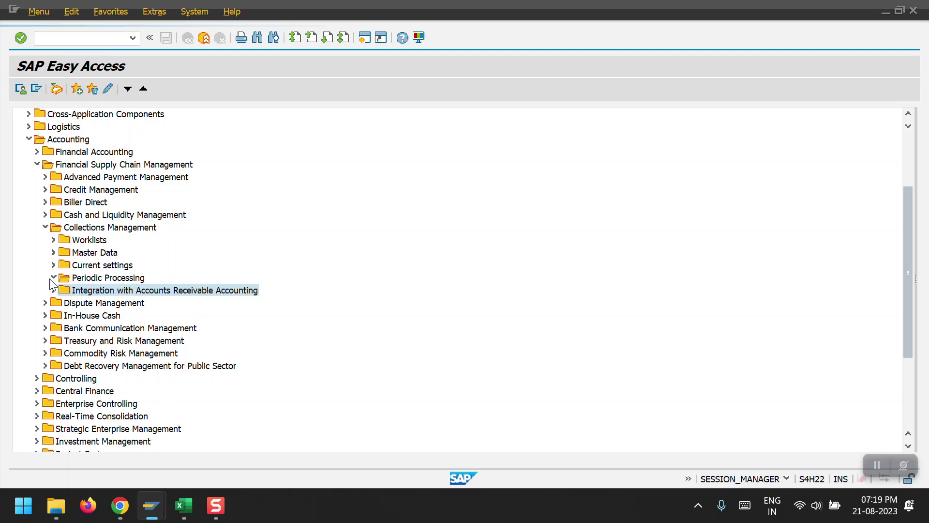
{"action": "left_click", "coordinate": [54, 278]}
{"action": "left_click", "coordinate": [61, 289]}
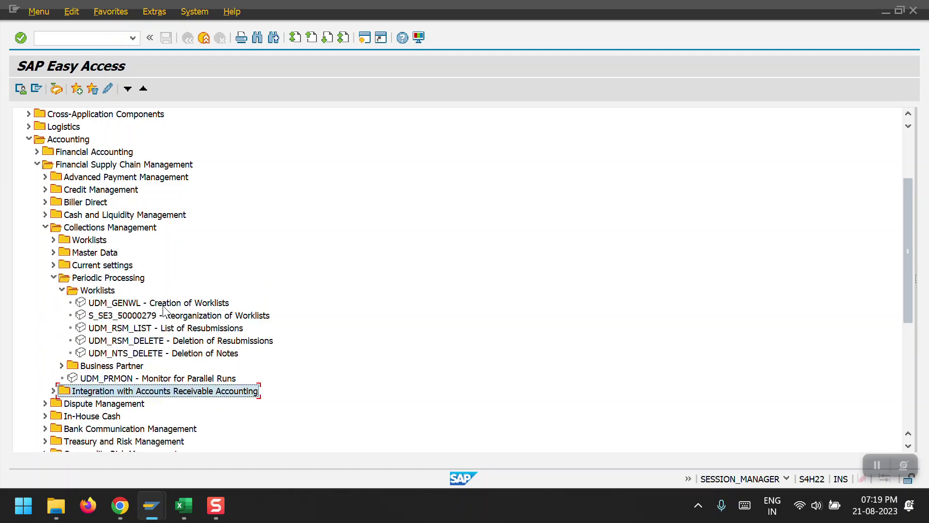
{"action": "left_click", "coordinate": [106, 304]}
{"action": "double_click", "coordinate": [106, 304]}
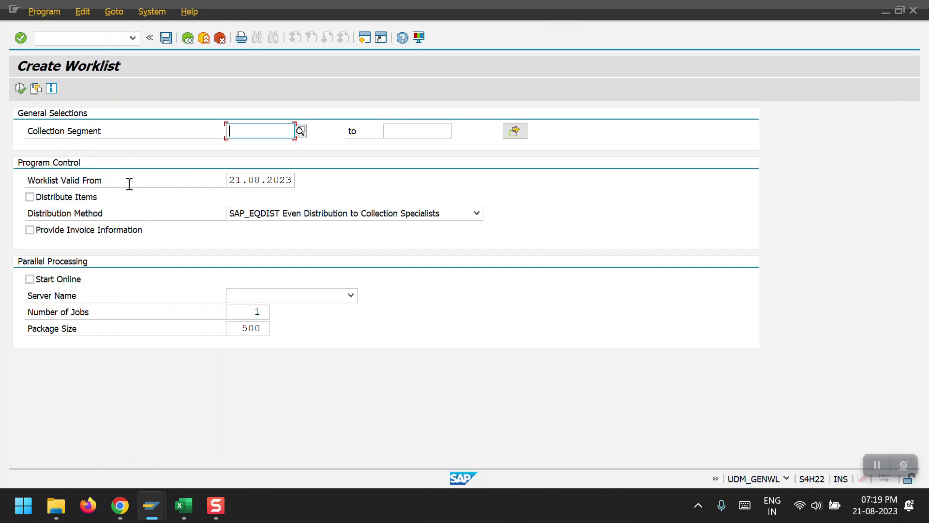
Create the worklist for collection segment 2000 with Start Online enabled.
{"action": "left_click", "coordinate": [263, 128]}
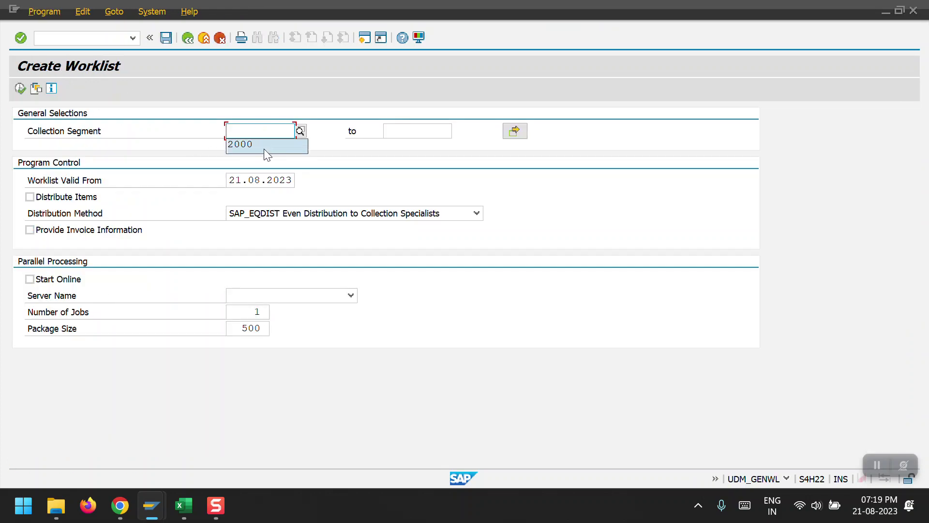
{"action": "left_click", "coordinate": [263, 148]}
{"action": "left_click", "coordinate": [71, 284]}
{"action": "left_click", "coordinate": [20, 89]}
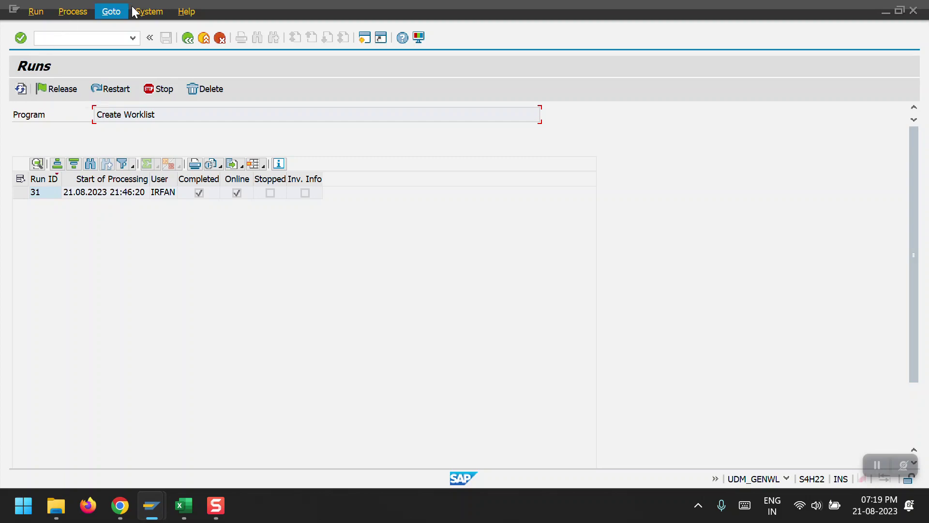
Return to the SAP menu and open UDM_SPECIALIST - My Worklist under Collections Management, Worklists.
{"action": "left_click", "coordinate": [189, 38]}
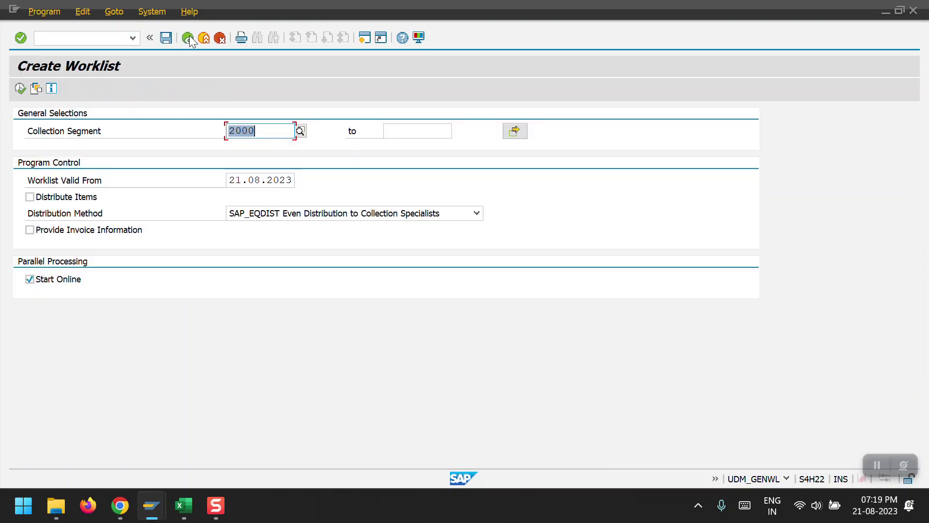
{"action": "left_click", "coordinate": [190, 35]}
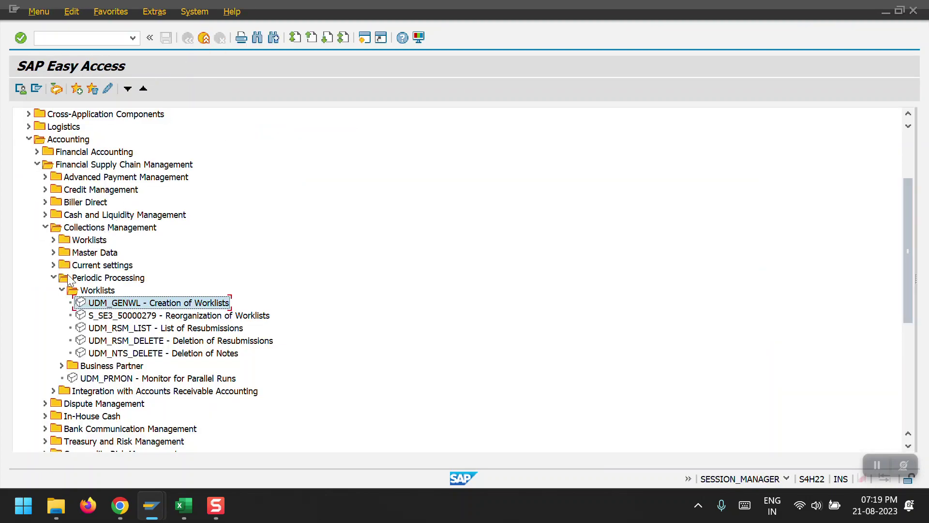
{"action": "left_click", "coordinate": [53, 279]}
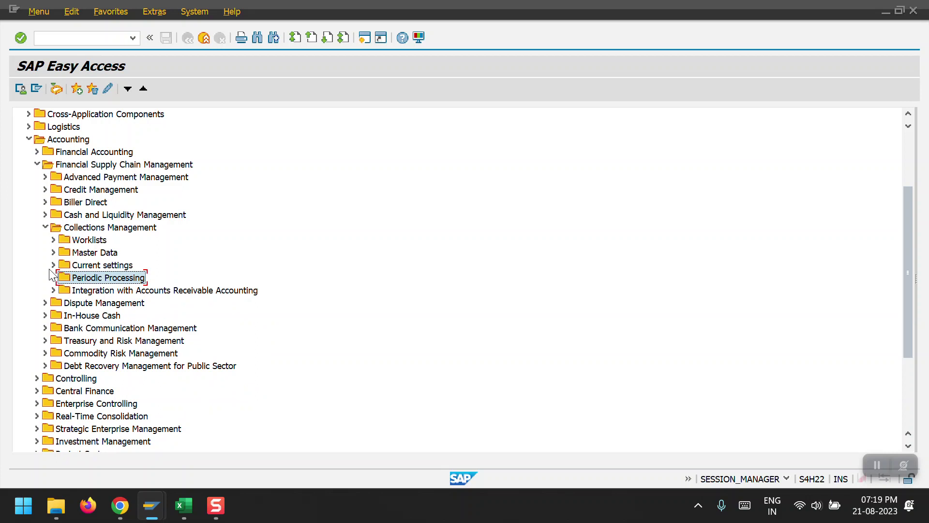
{"action": "left_click", "coordinate": [54, 240]}
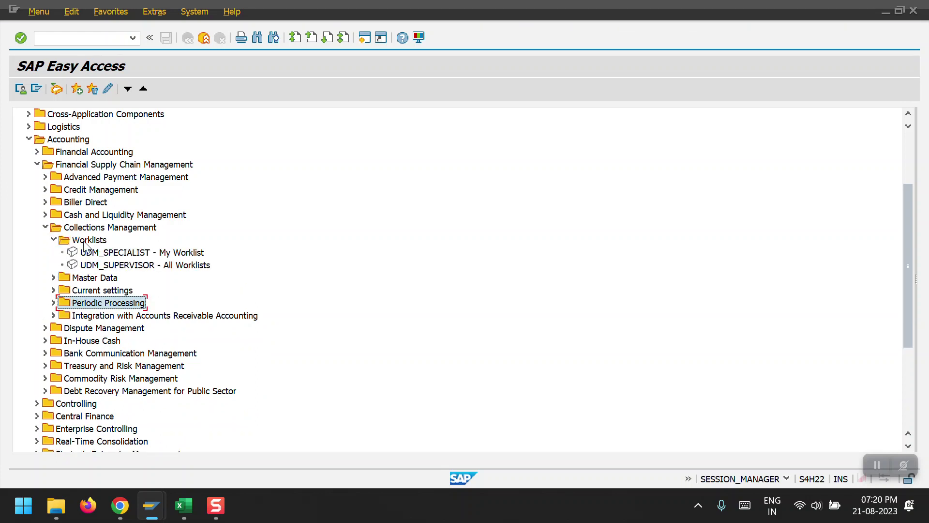
{"action": "double_click", "coordinate": [120, 252]}
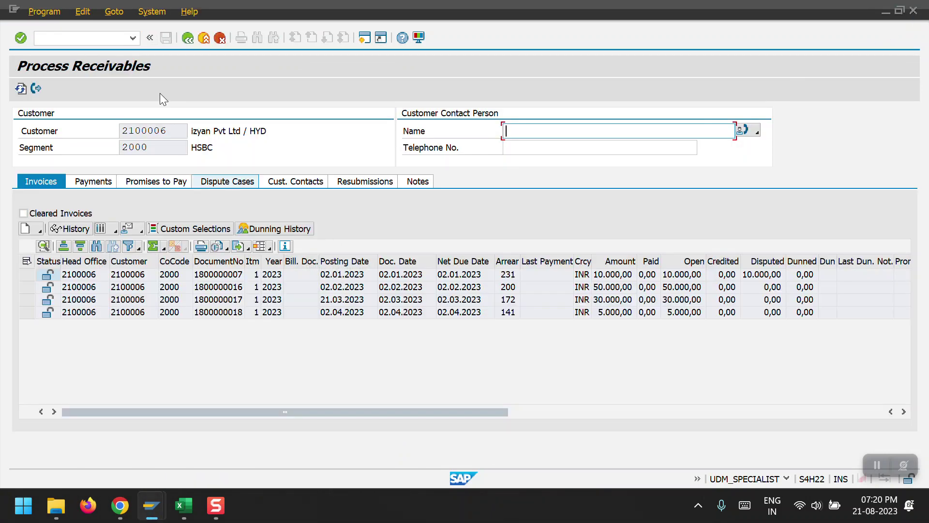
Reopen My Worklist from the SAP menu and open Process Receivables for izyan Pvt Ltd / HYD.
{"action": "left_click", "coordinate": [109, 39]}
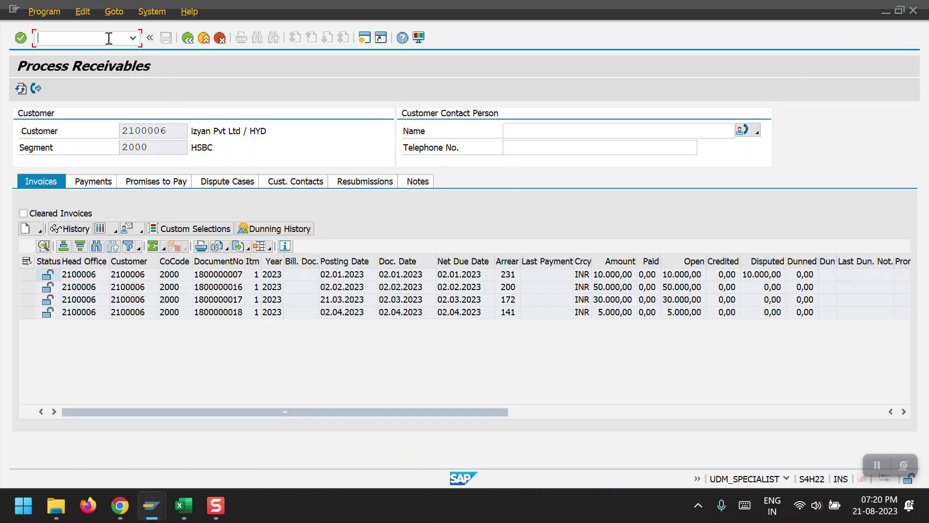
{"action": "key", "text": "F3"}
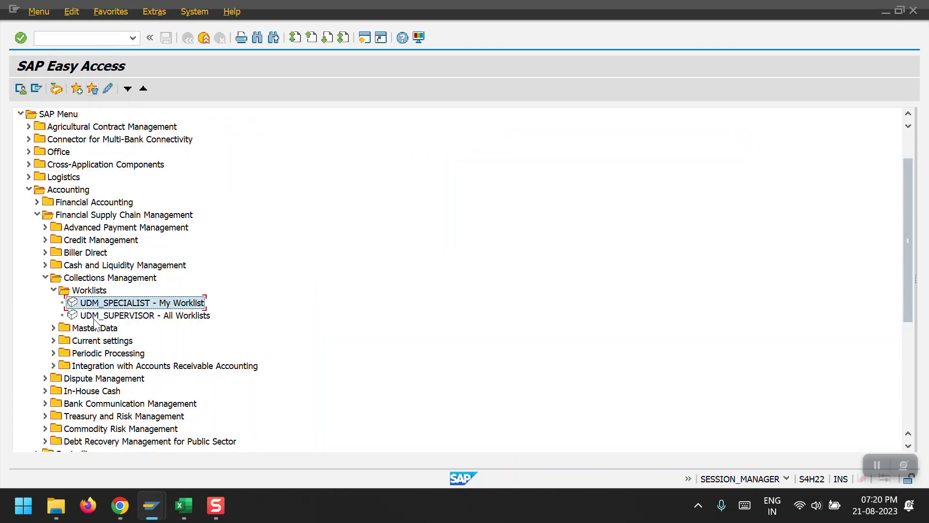
{"action": "double_click", "coordinate": [129, 306]}
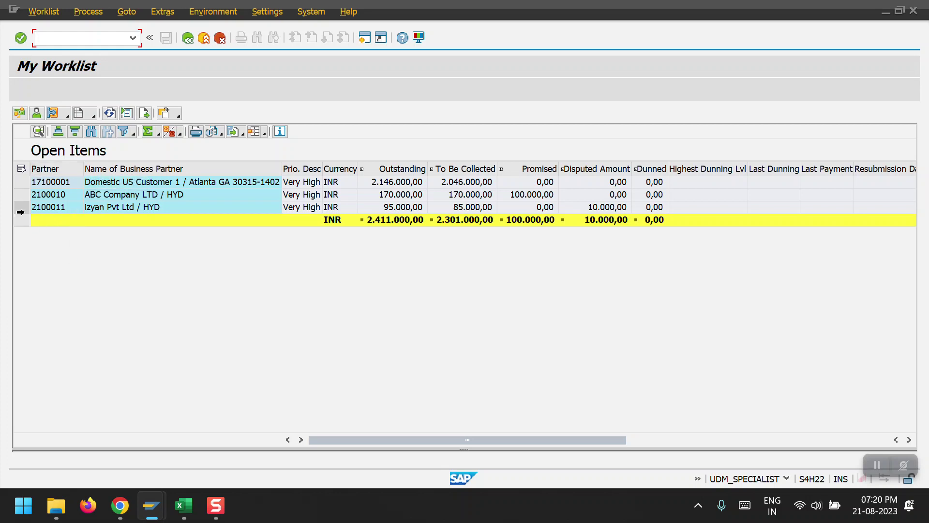
{"action": "left_click", "coordinate": [20, 212]}
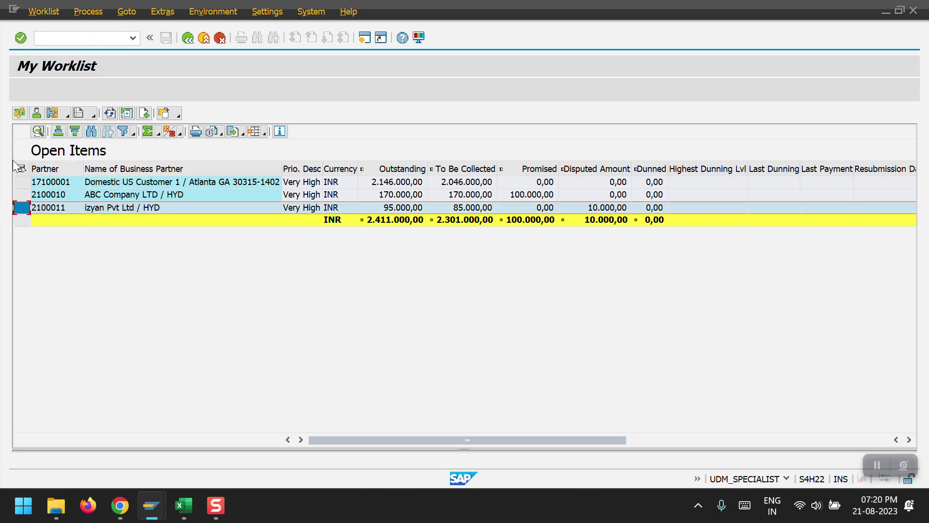
{"action": "left_click", "coordinate": [18, 112]}
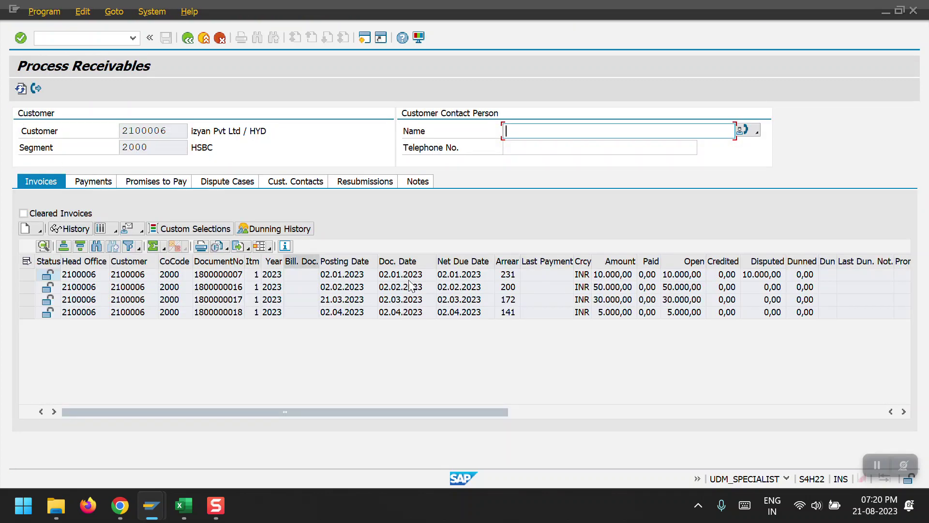
Start a promise to pay for the 10.000,00 INR invoice and set the Promised For date to 30.08.2023.
{"action": "left_click", "coordinate": [617, 261]}
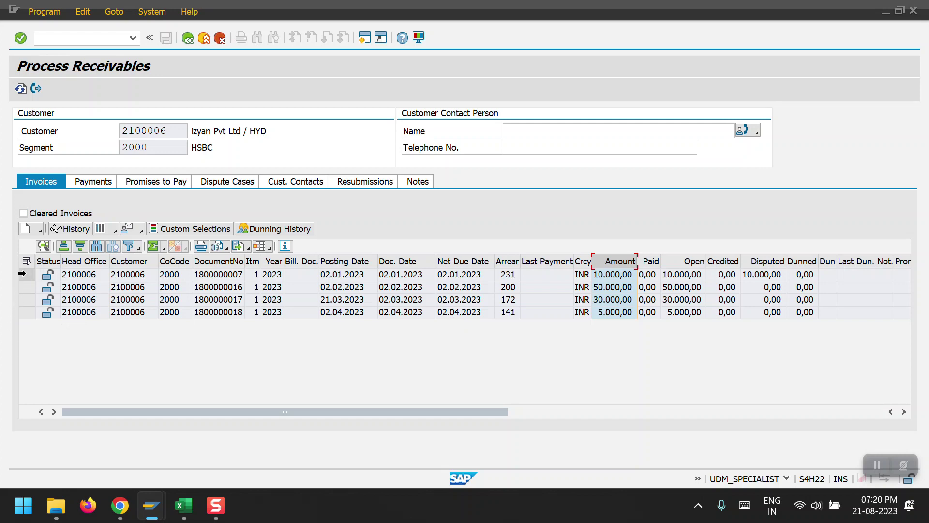
{"action": "left_click", "coordinate": [25, 274]}
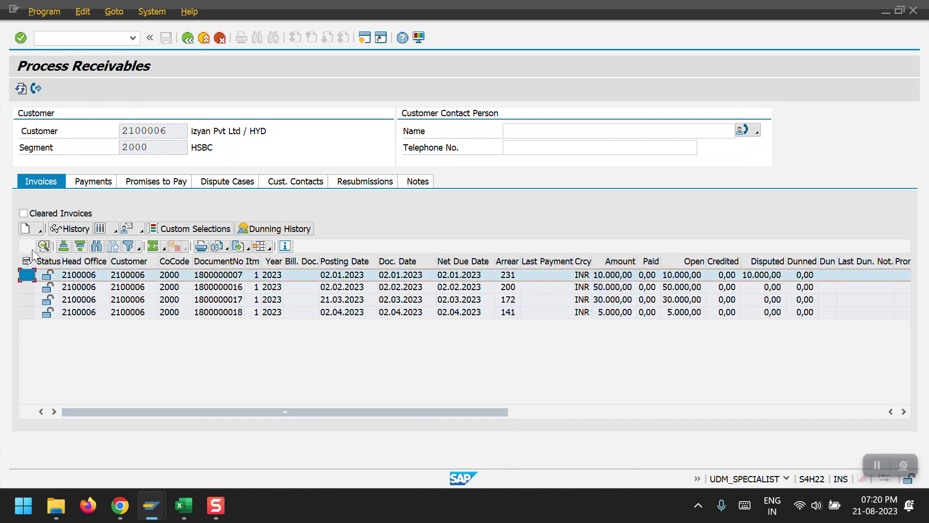
{"action": "left_click", "coordinate": [40, 231]}
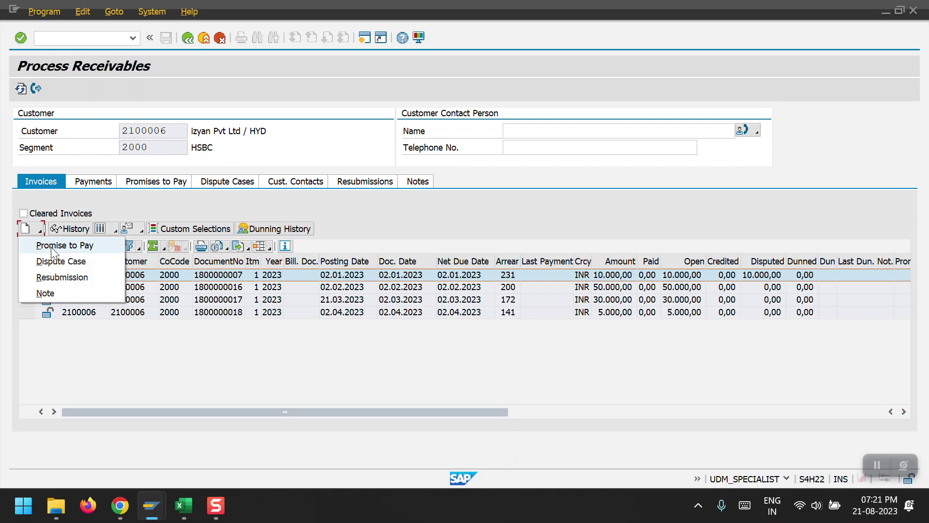
{"action": "left_click", "coordinate": [53, 246]}
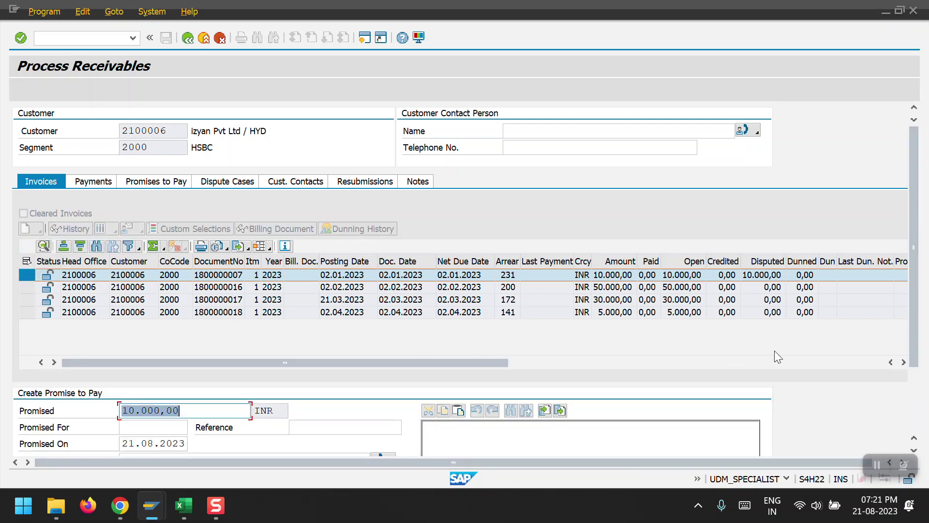
{"action": "scroll", "coordinate": [910, 306], "scroll_direction": "down", "scroll_amount": 3}
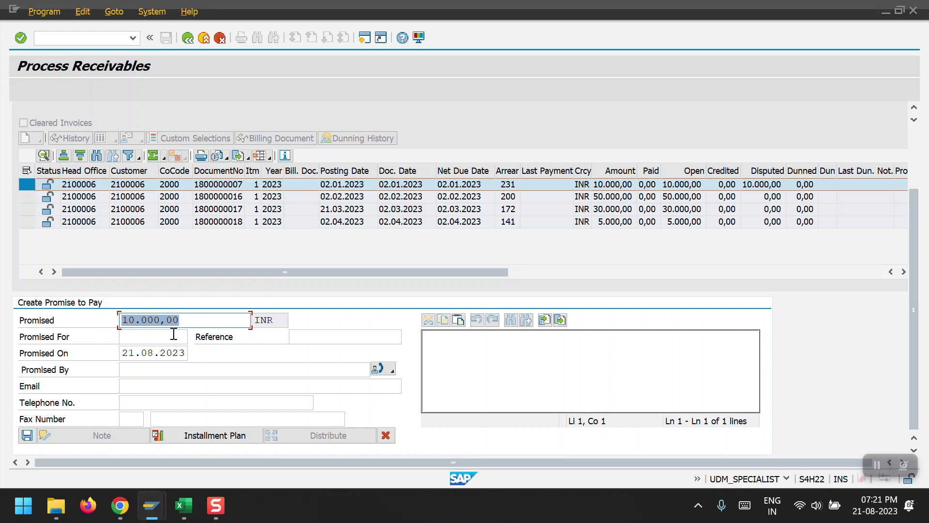
{"action": "left_click", "coordinate": [145, 337]}
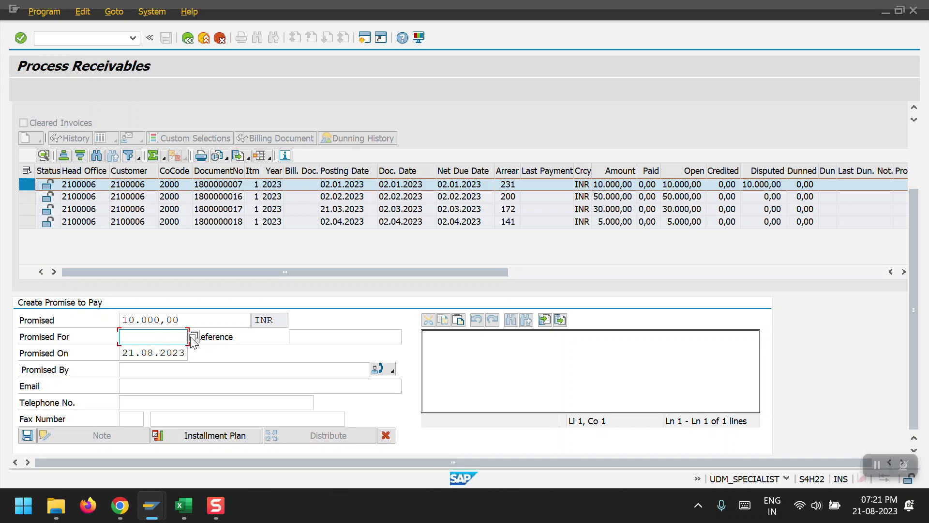
{"action": "left_click", "coordinate": [154, 338]}
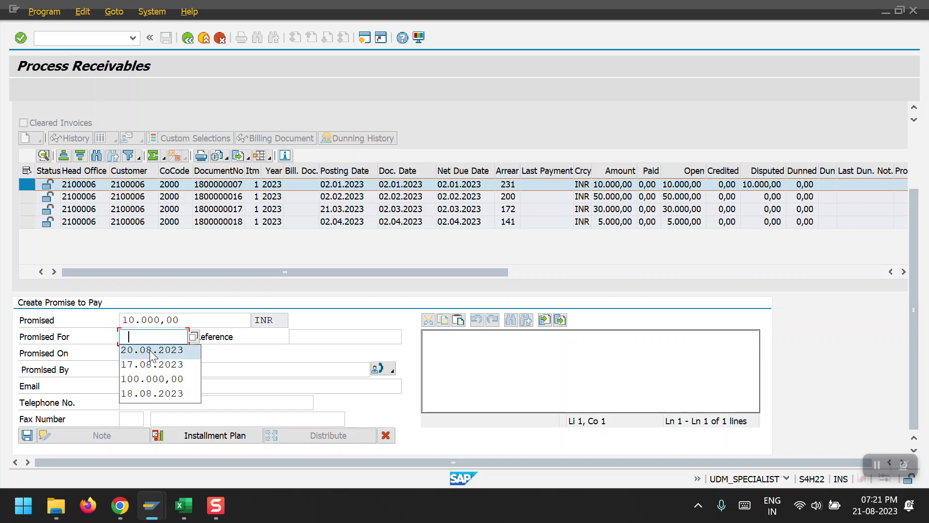
{"action": "left_click", "coordinate": [152, 356]}
{"action": "left_click_drag", "start_coordinate": [139, 336], "coordinate": [115, 341]}
{"action": "type", "text": "0"}
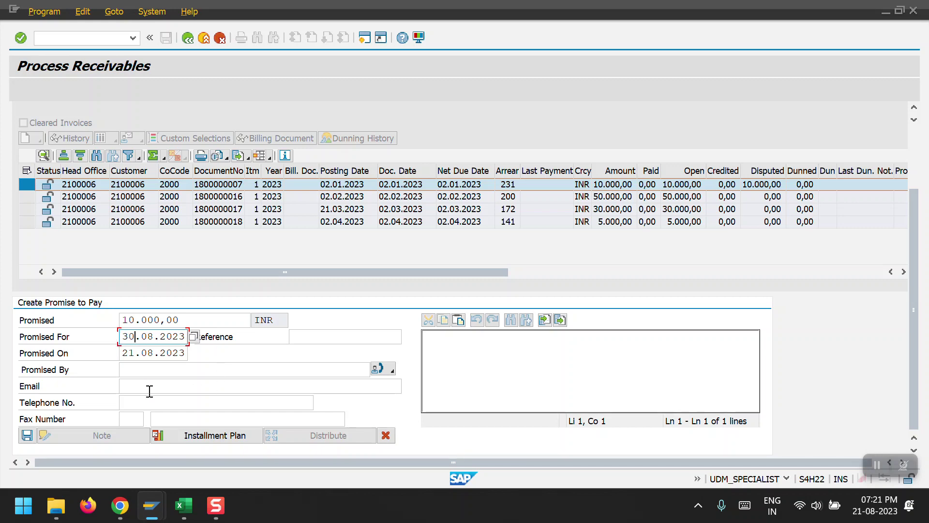
Fill in the Promised By name, add the note ANY COMMENTS and save the promise to pay.
{"action": "left_click", "coordinate": [143, 370]}
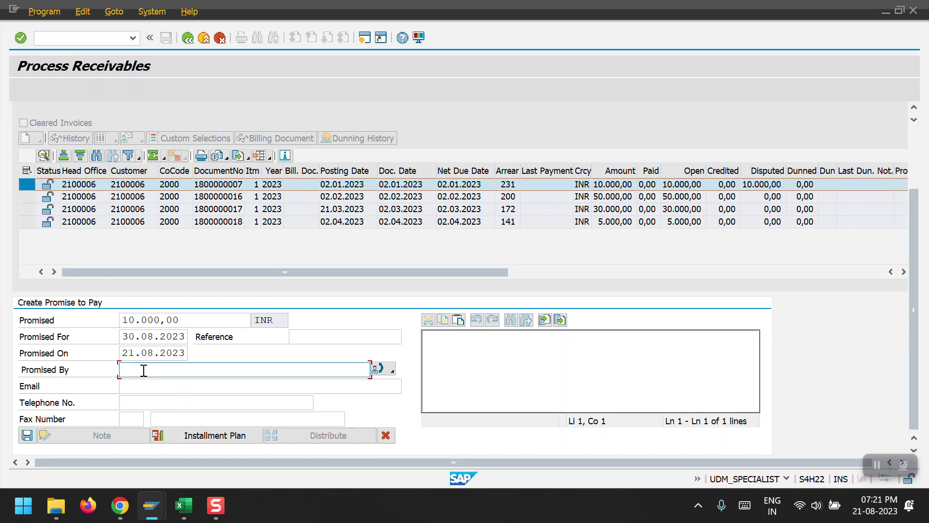
{"action": "type", "text": "SOME X"}
{"action": "left_click", "coordinate": [148, 382]}
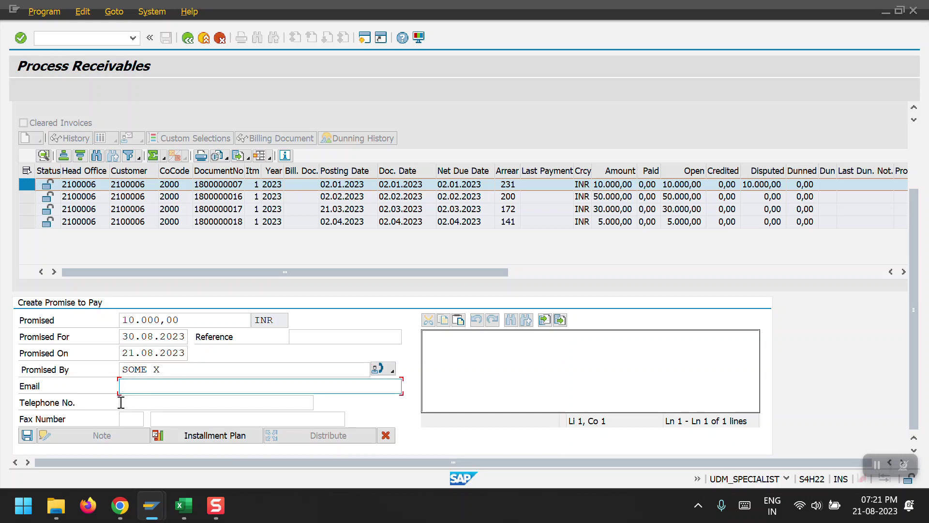
{"action": "left_click", "coordinate": [162, 402]}
{"action": "left_click", "coordinate": [467, 345]}
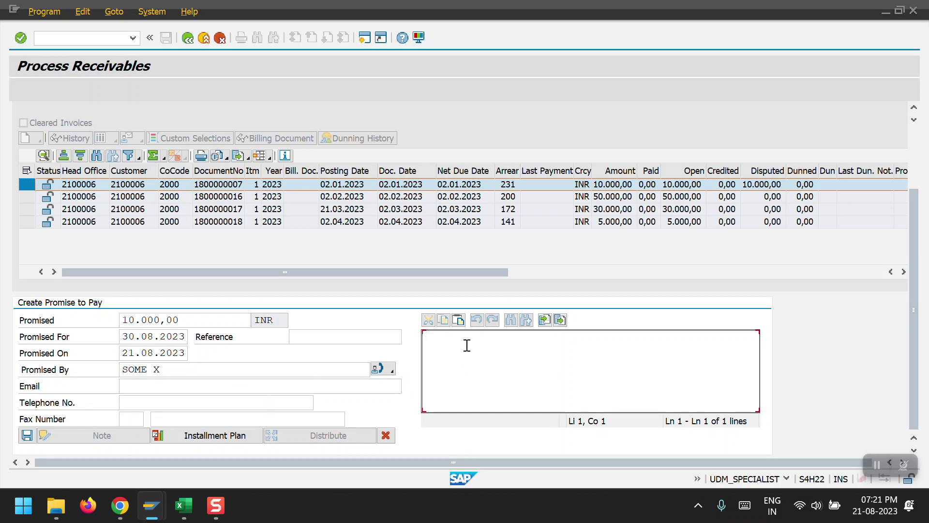
{"action": "type", "text": "ANY COMMENTS"}
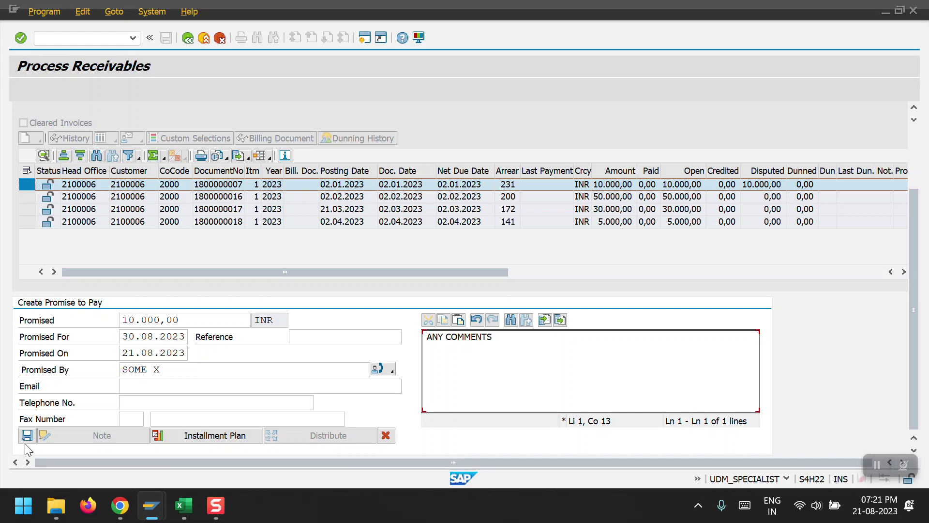
{"action": "left_click", "coordinate": [26, 437]}
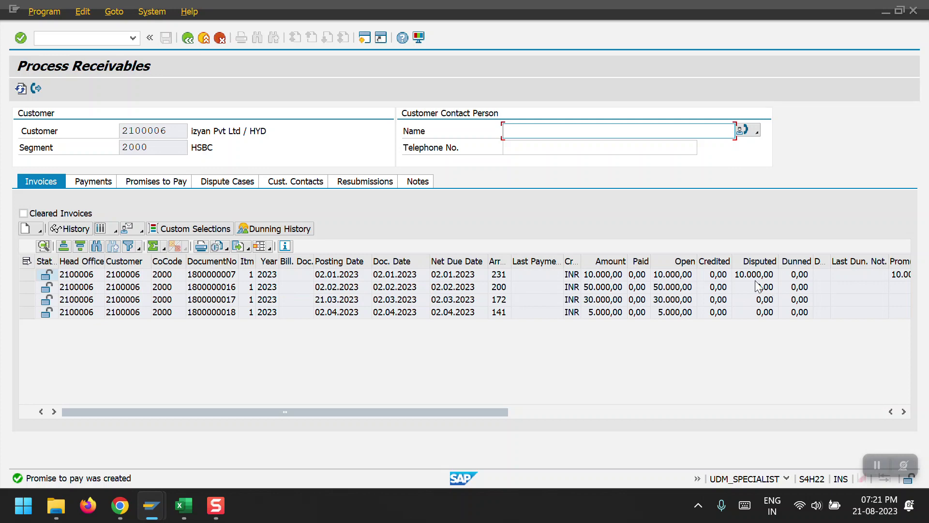
Review the customer's entry under Promises to Pay and return to the invoices list.
{"action": "left_click", "coordinate": [141, 181]}
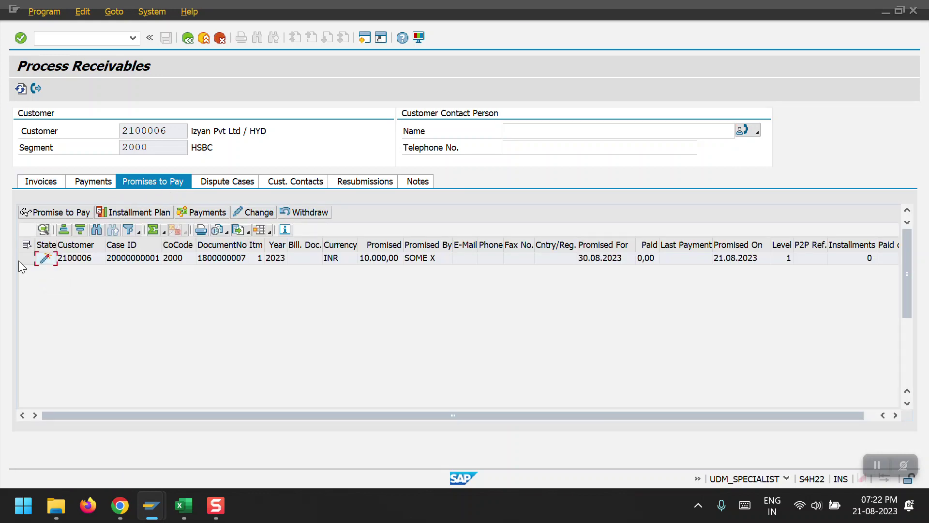
{"action": "left_click", "coordinate": [20, 259]}
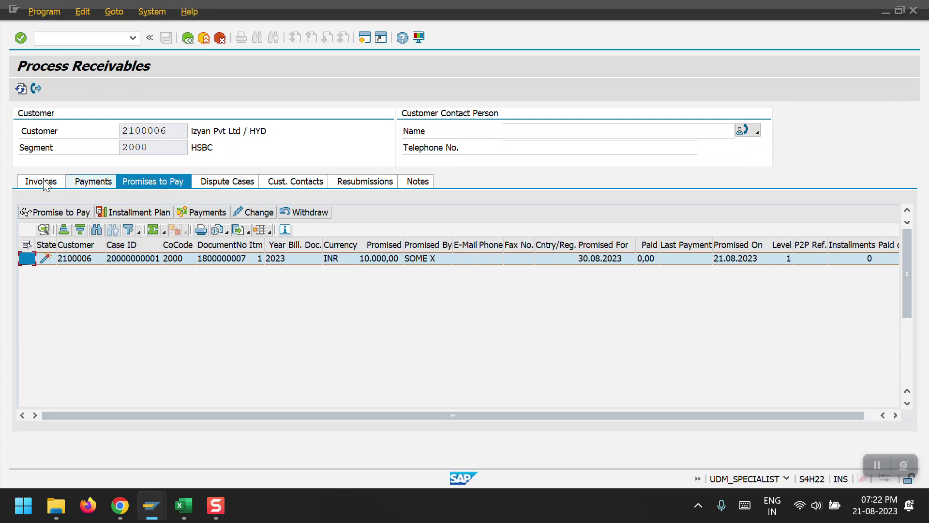
{"action": "key", "text": "Tab"}
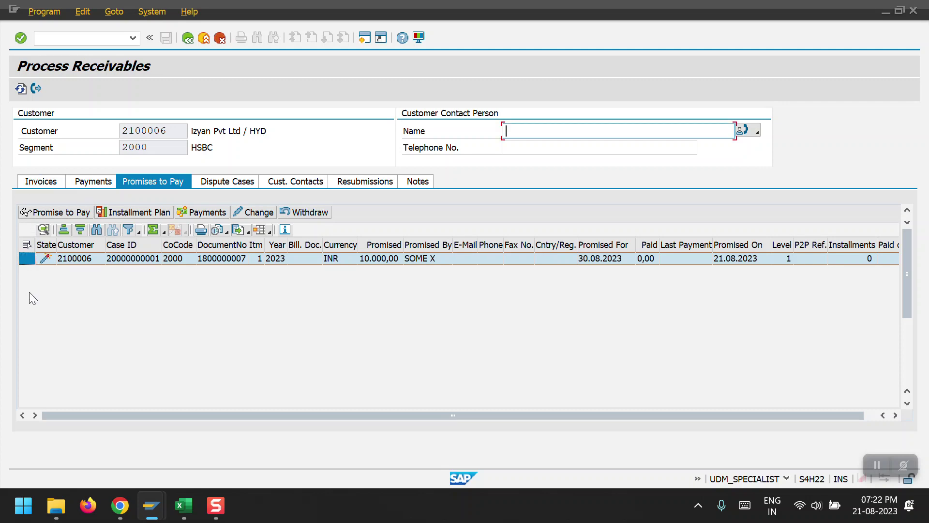
{"action": "left_click", "coordinate": [38, 188]}
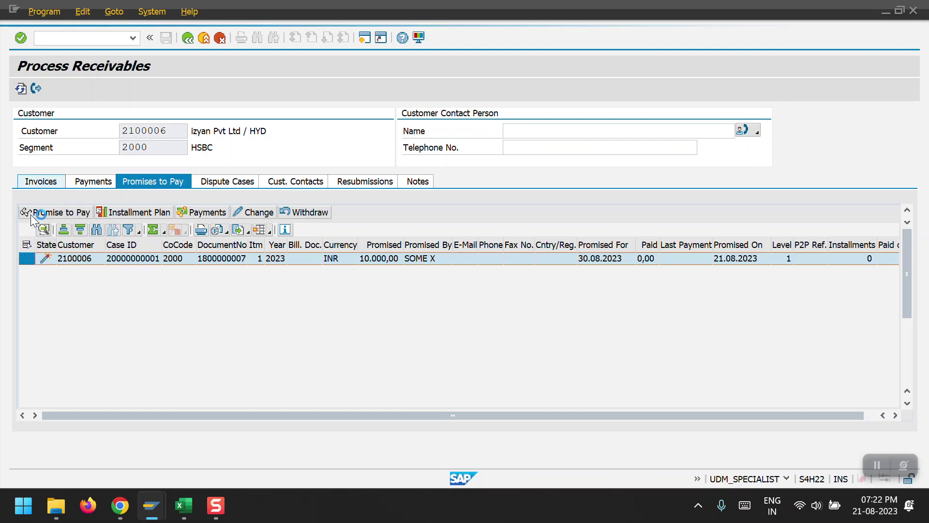
Start a resubmission for the 30.000,00 INR invoice and choose the reason 0001 Contact Person Absent.
{"action": "left_click", "coordinate": [28, 312]}
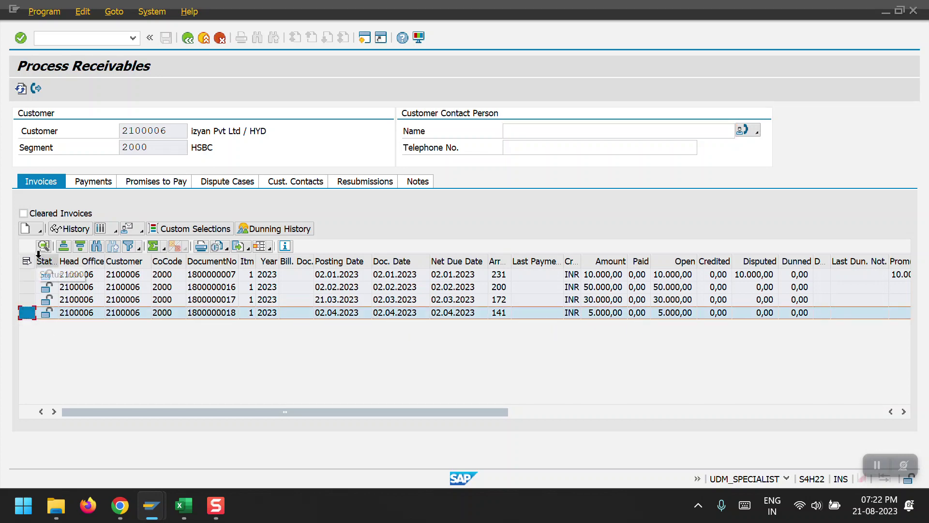
{"action": "left_click", "coordinate": [27, 300]}
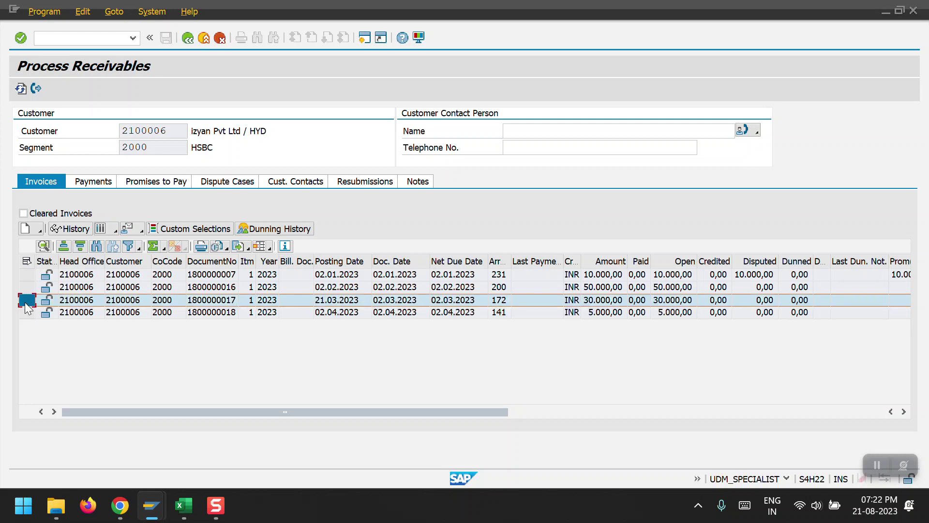
{"action": "left_click", "coordinate": [36, 228]}
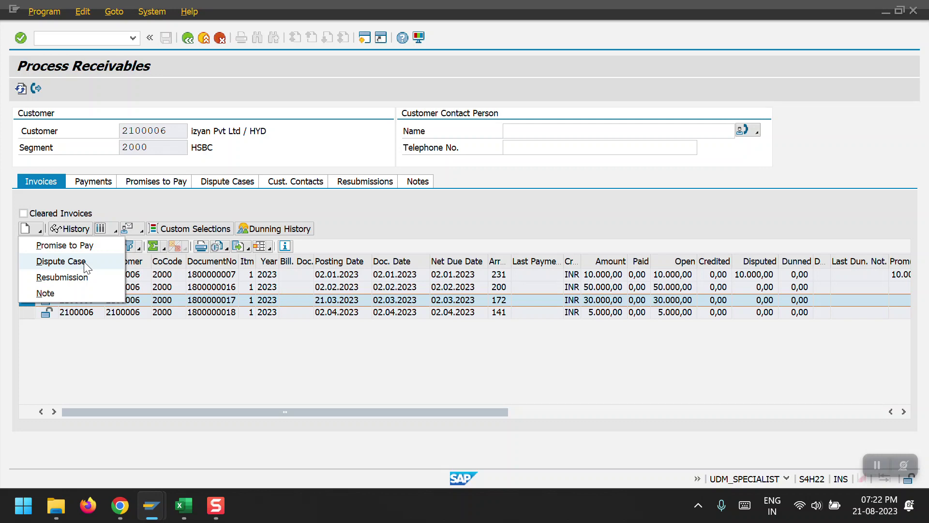
{"action": "left_click", "coordinate": [61, 280]}
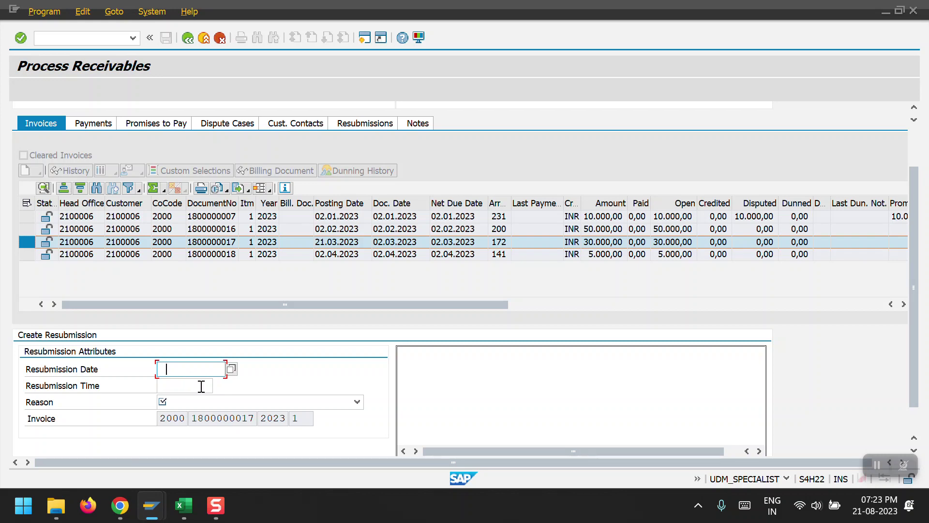
{"action": "left_click", "coordinate": [195, 405]}
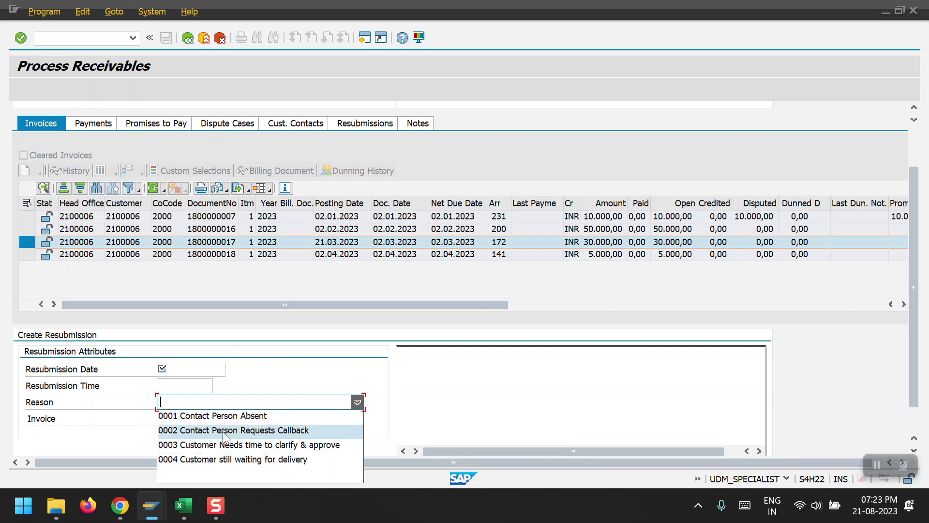
{"action": "left_click", "coordinate": [199, 417]}
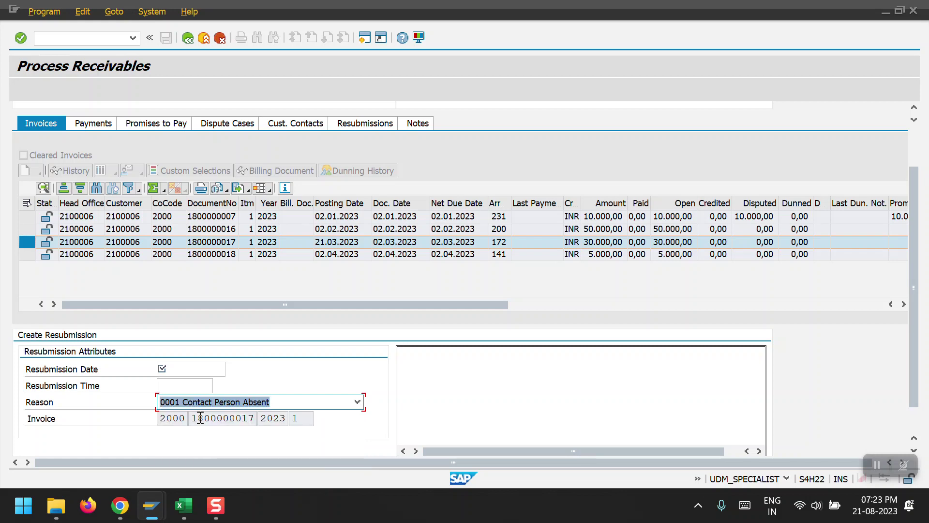
Set the resubmission date to 21.08.2023 and try to save the resubmission.
{"action": "left_click", "coordinate": [189, 384]}
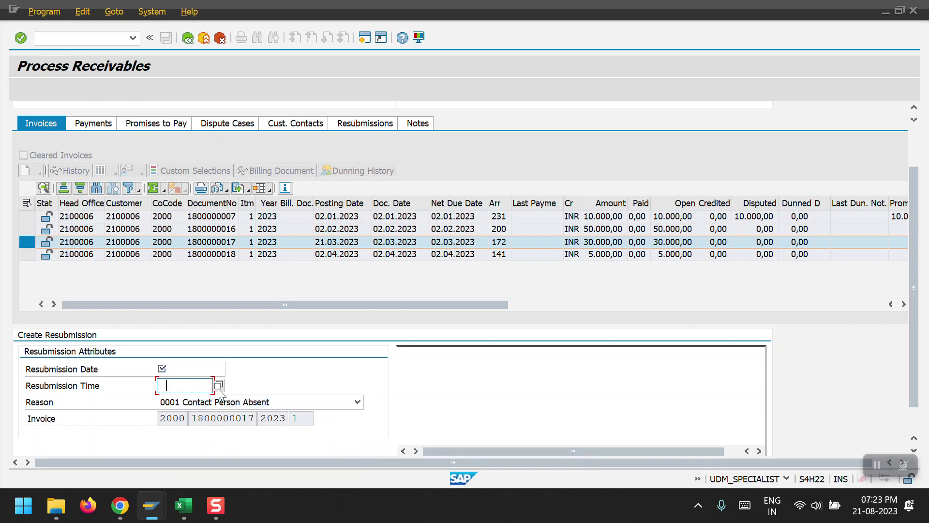
{"action": "left_click", "coordinate": [203, 373]}
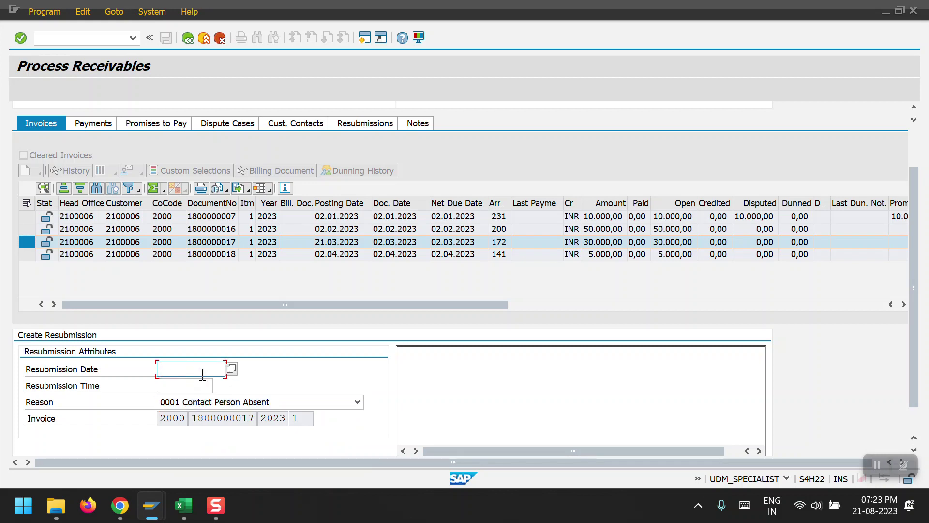
{"action": "left_click", "coordinate": [231, 371]}
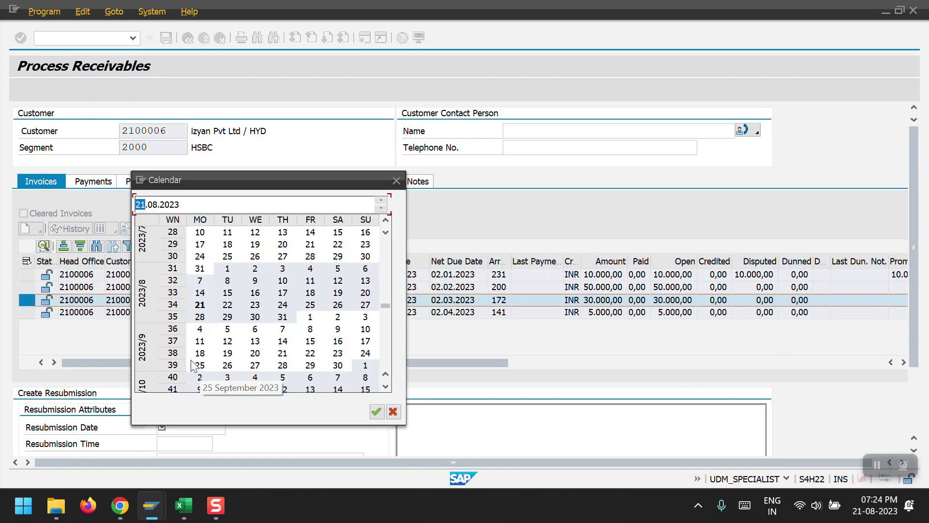
{"action": "double_click", "coordinate": [200, 303]}
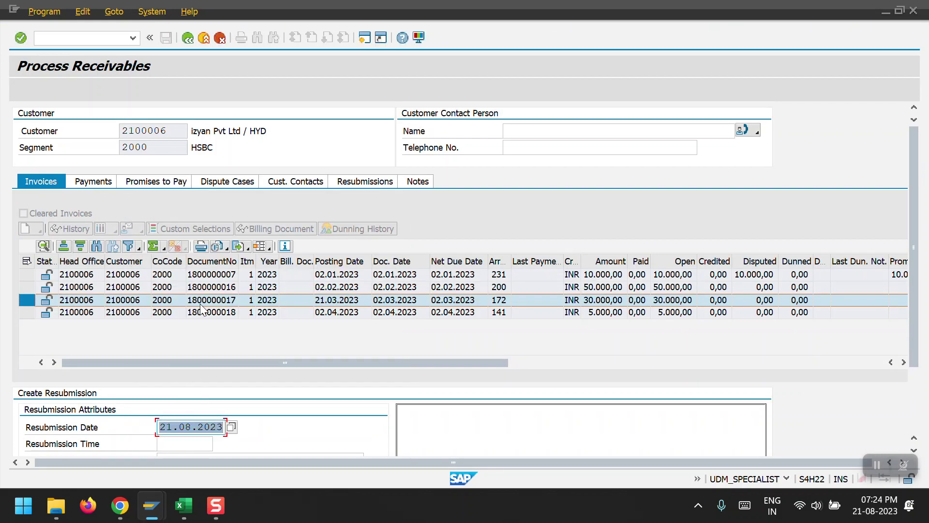
{"action": "left_click", "coordinate": [458, 420]}
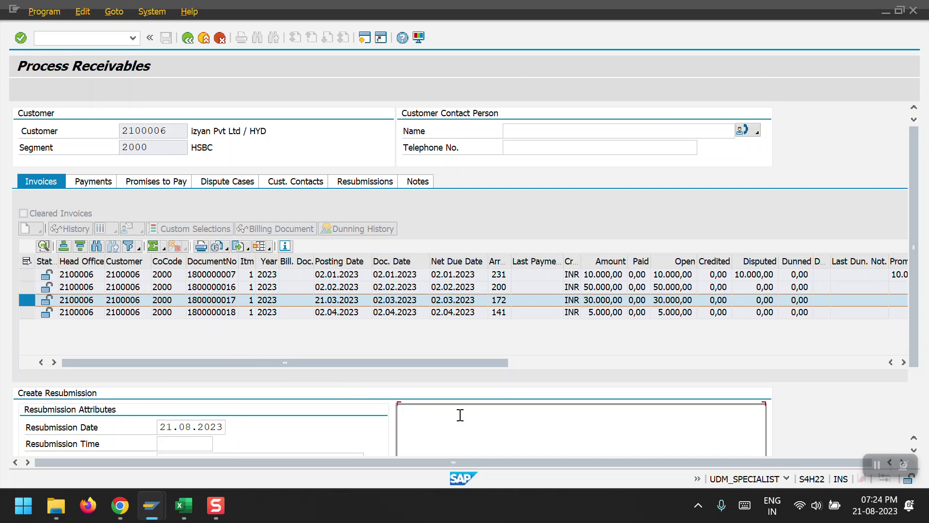
{"action": "type", "text": "C"}
{"action": "scroll", "coordinate": [916, 296], "scroll_direction": "down", "scroll_amount": 2}
{"action": "left_click_drag", "start_coordinate": [926, 331], "coordinate": [927, 289]}
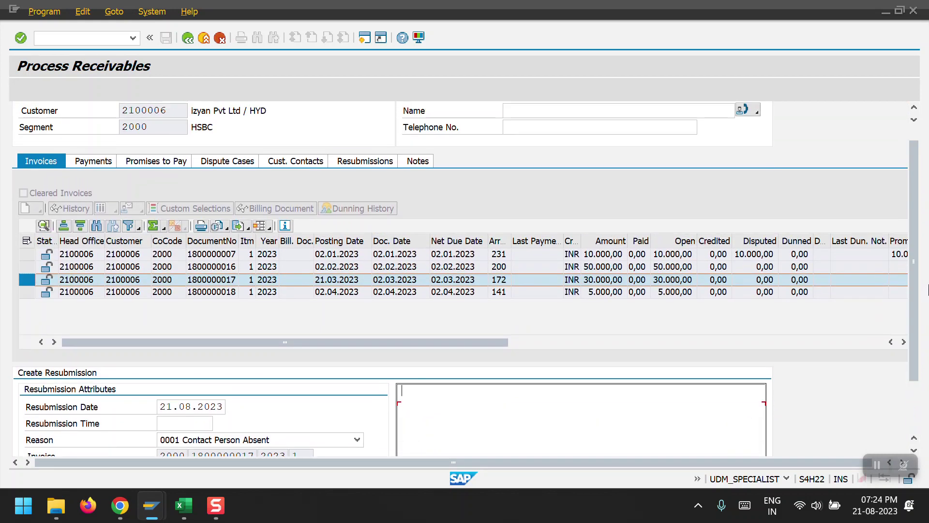
{"action": "left_click_drag", "start_coordinate": [924, 255], "coordinate": [924, 304]}
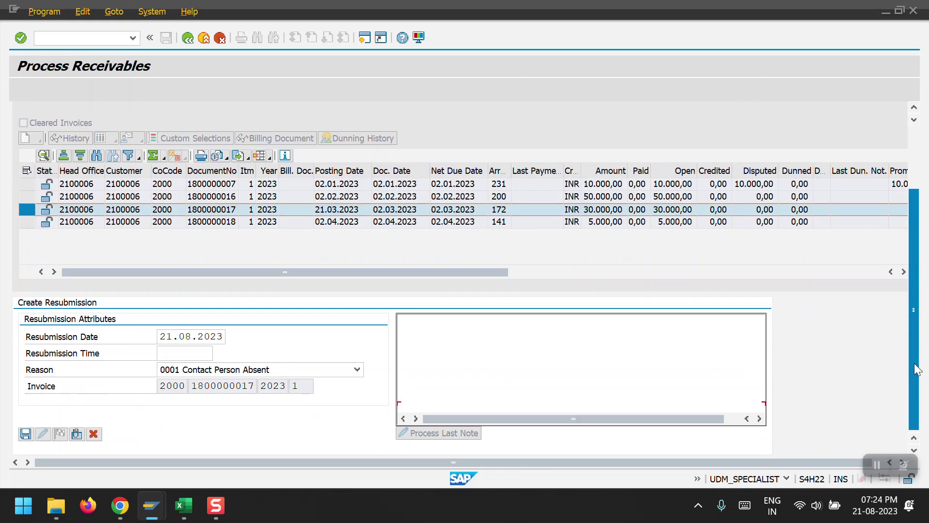
{"action": "left_click", "coordinate": [26, 434]}
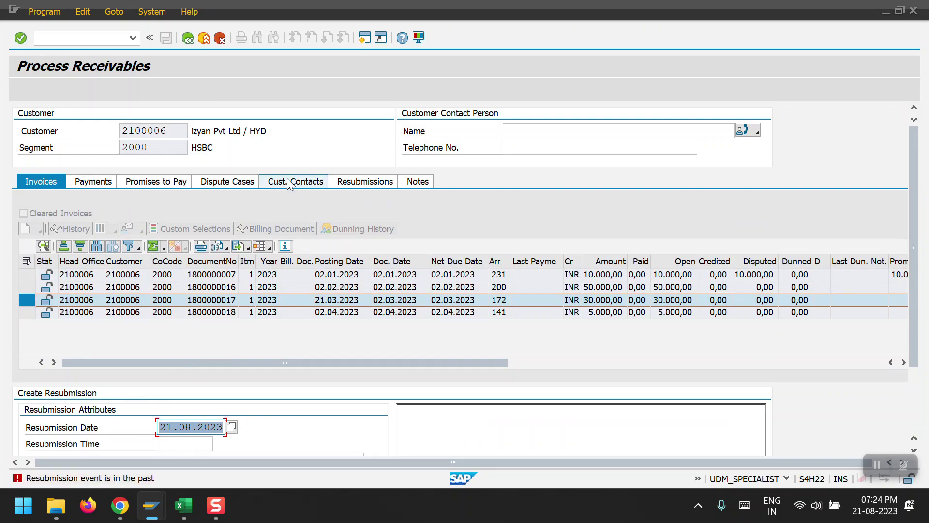
Cancel the resubmission's creation, check the customer's Resubmissions list and return to the invoices.
{"action": "left_click", "coordinate": [363, 182]}
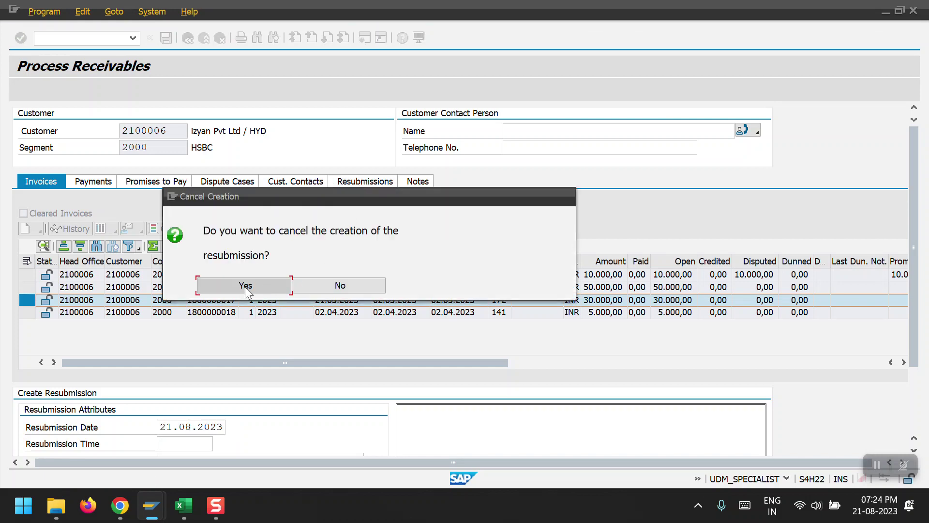
{"action": "left_click", "coordinate": [244, 286]}
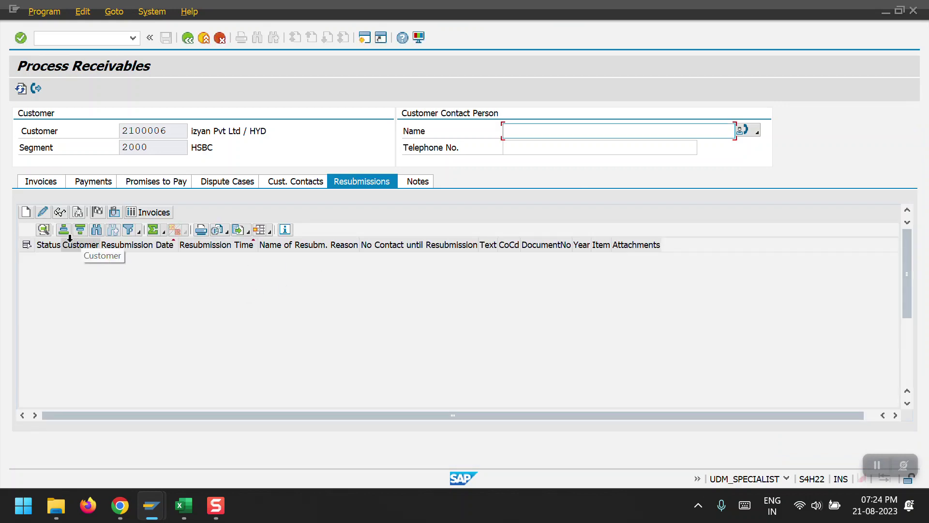
{"action": "left_click", "coordinate": [45, 181]}
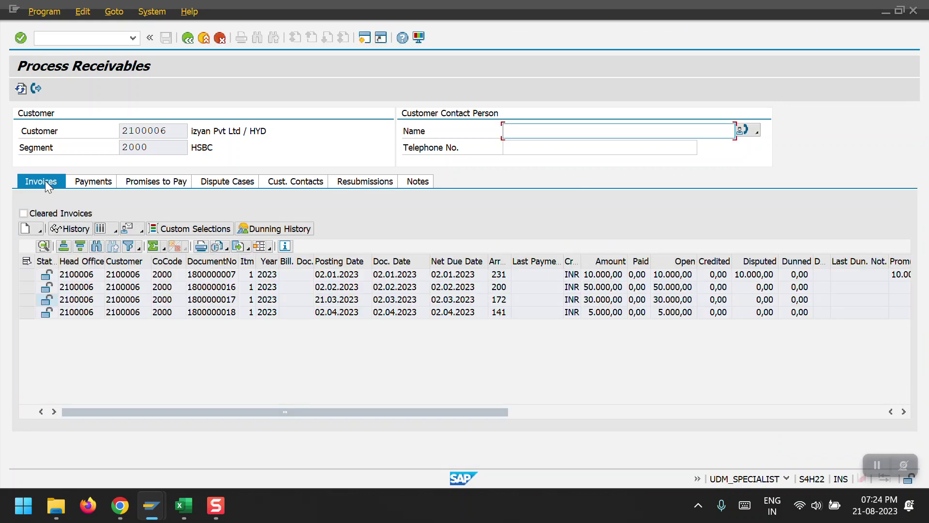
Create a resubmission for the 30.000,00 INR invoice dated 21.08.2023 with reason 0002 Contact Person Requests Callback and try to save it.
{"action": "left_click", "coordinate": [27, 300]}
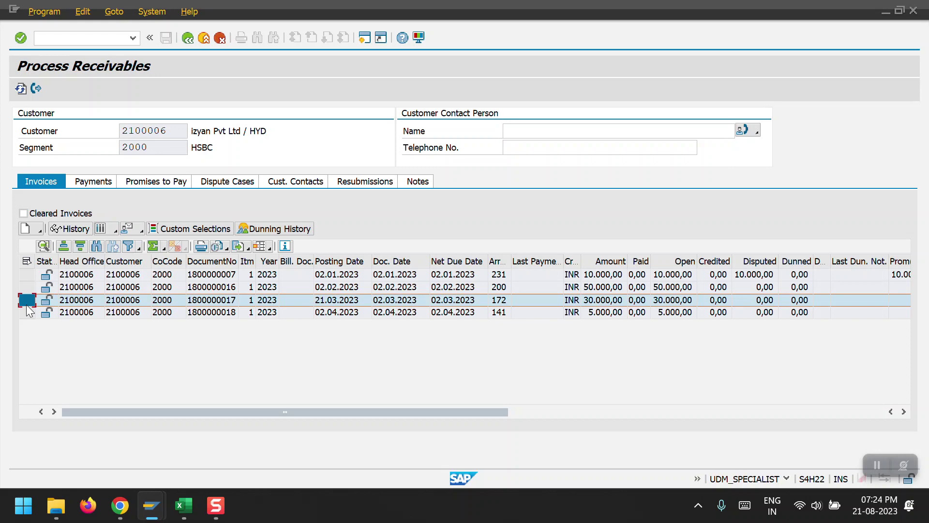
{"action": "left_click", "coordinate": [39, 230]}
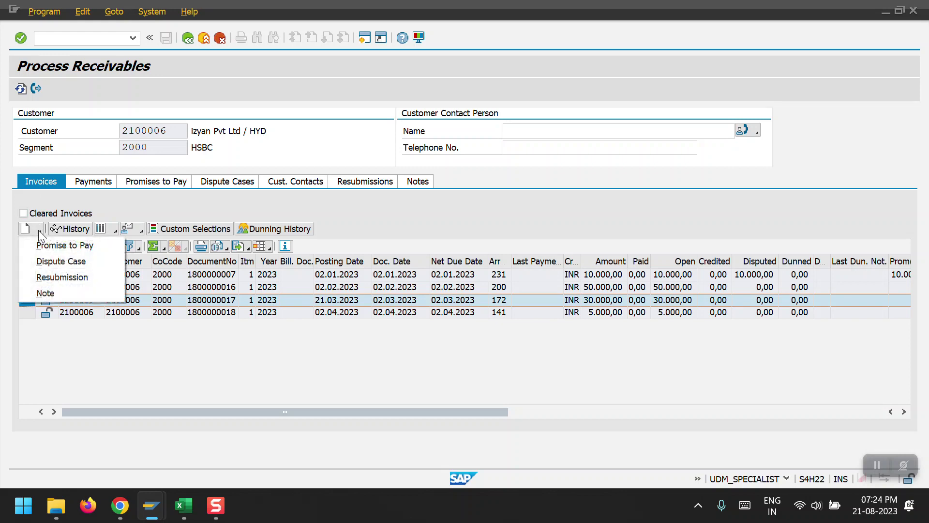
{"action": "left_click", "coordinate": [57, 279]}
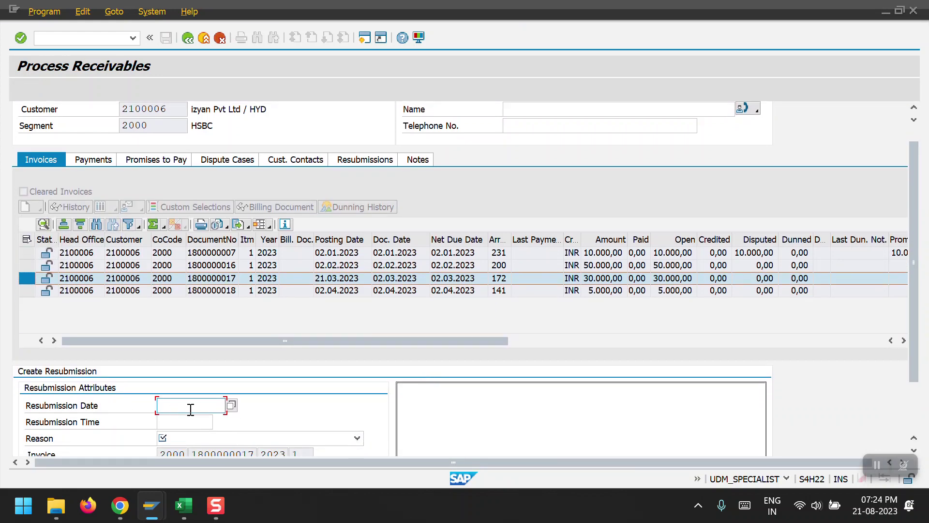
{"action": "left_click", "coordinate": [191, 407]}
{"action": "left_click", "coordinate": [189, 418]}
{"action": "left_click", "coordinate": [179, 438]}
{"action": "left_click", "coordinate": [199, 379]}
{"action": "scroll", "coordinate": [199, 379], "scroll_direction": "down", "scroll_amount": 3}
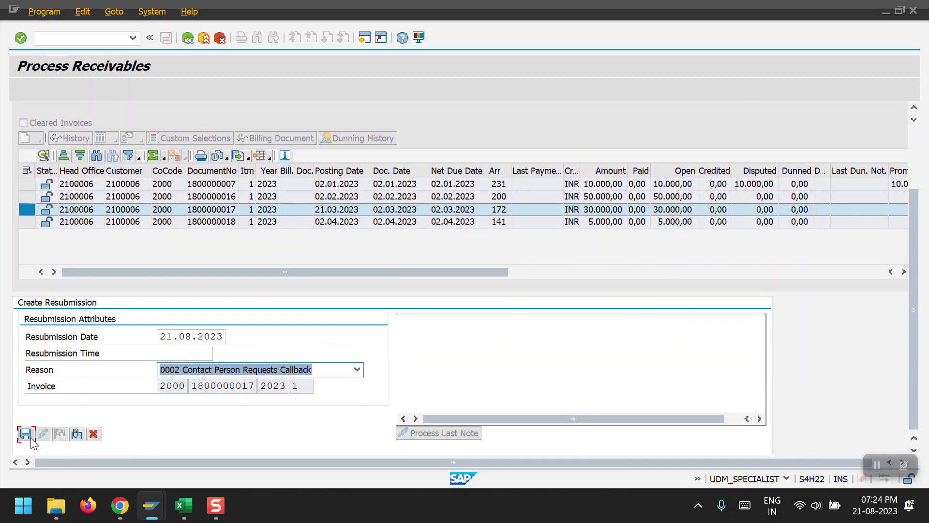
{"action": "left_click", "coordinate": [26, 434]}
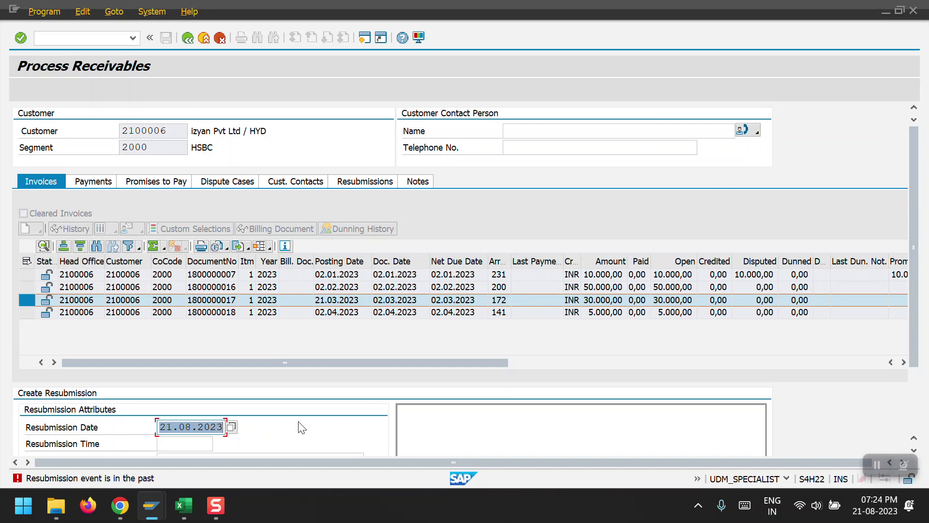
Set the resubmission date to 25.08.2023 and save the resubmission.
{"action": "scroll", "coordinate": [301, 427], "scroll_direction": "down", "scroll_amount": 3}
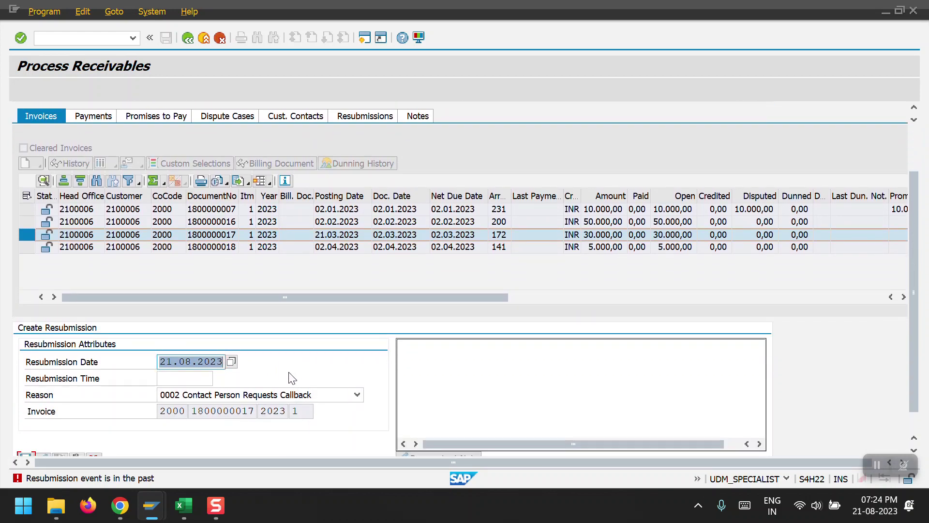
{"action": "scroll", "coordinate": [292, 378], "scroll_direction": "down", "scroll_amount": 1}
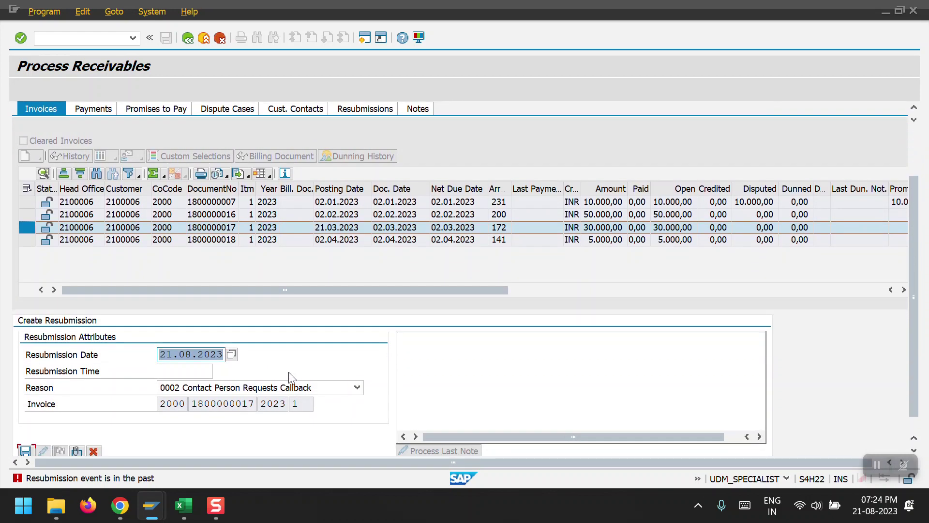
{"action": "left_click", "coordinate": [170, 355]}
{"action": "key", "text": "BackSpace"}
{"action": "type", "text": "5"}
{"action": "left_click", "coordinate": [27, 450]}
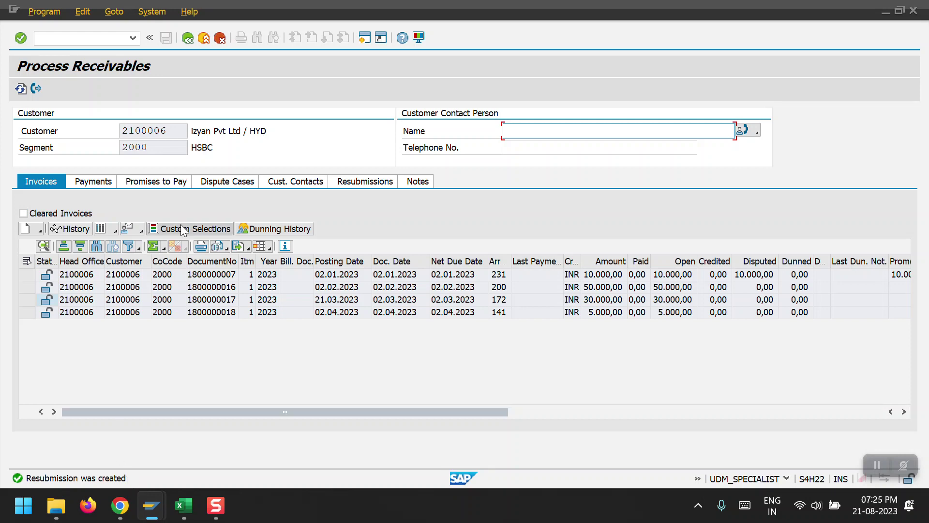
Review the customer's resubmissions, customer contacts, notes and payments, and examine the arrears days of the open invoices.
{"action": "left_click", "coordinate": [368, 182]}
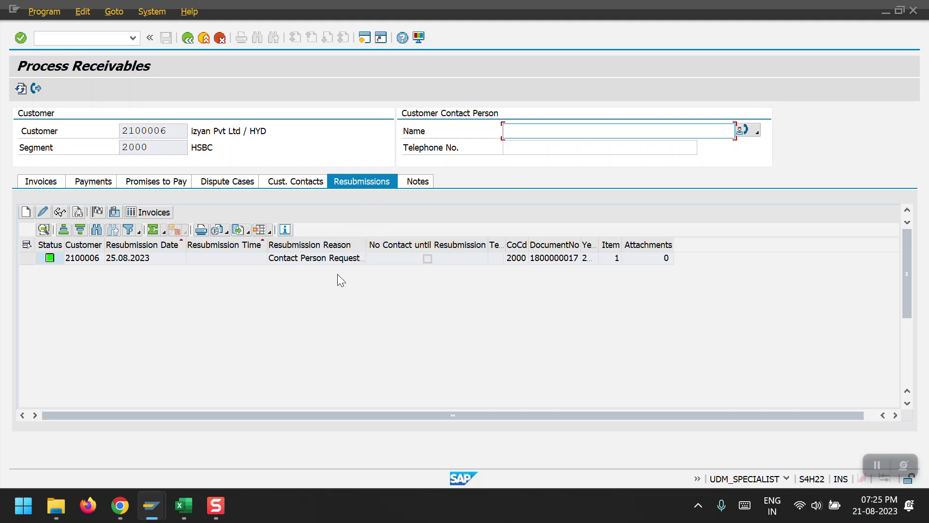
{"action": "left_click", "coordinate": [295, 182]}
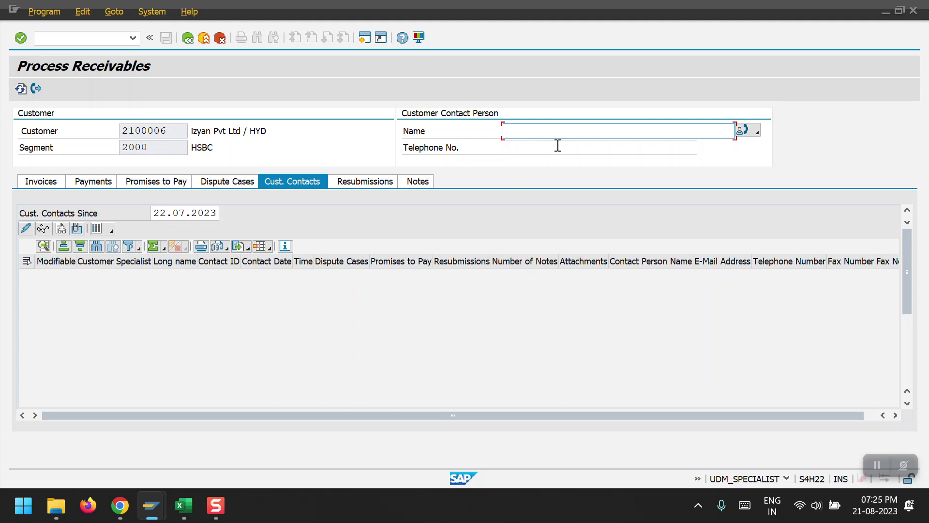
{"action": "left_click", "coordinate": [411, 180]}
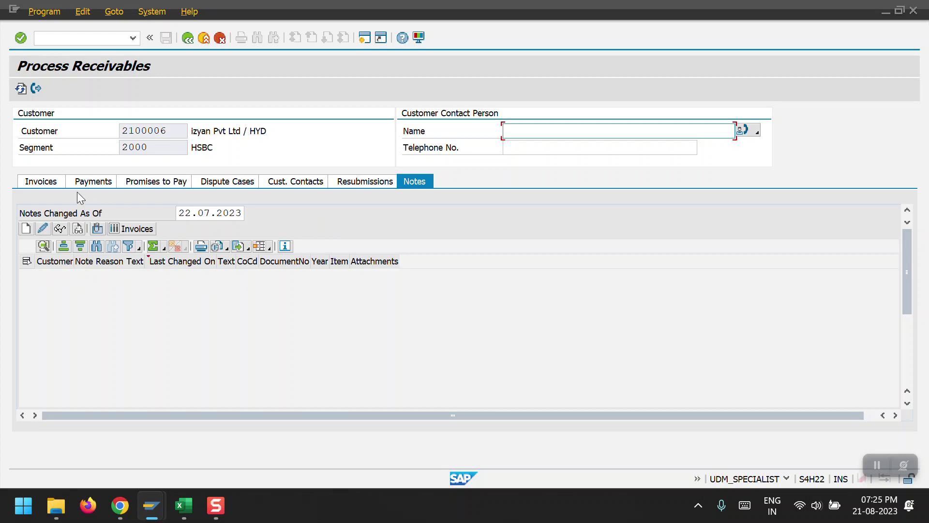
{"action": "left_click", "coordinate": [40, 183]}
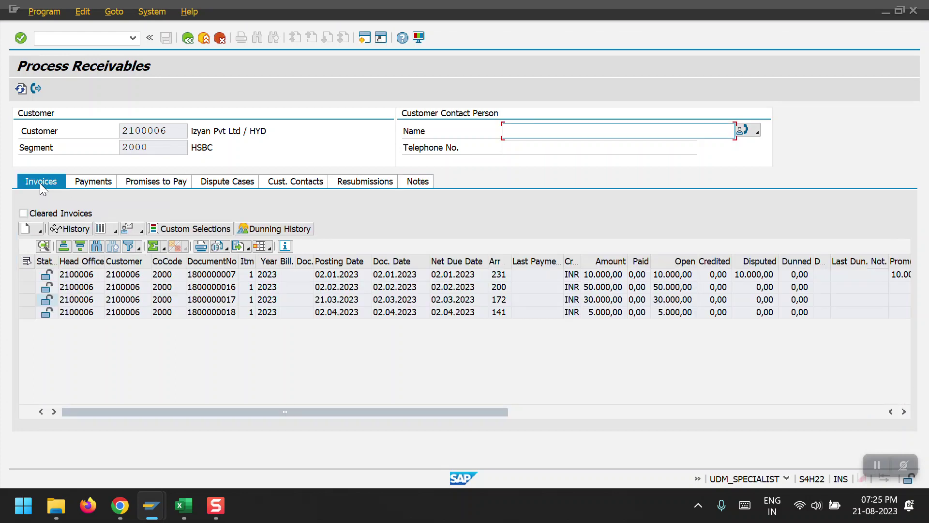
{"action": "left_click", "coordinate": [99, 182]}
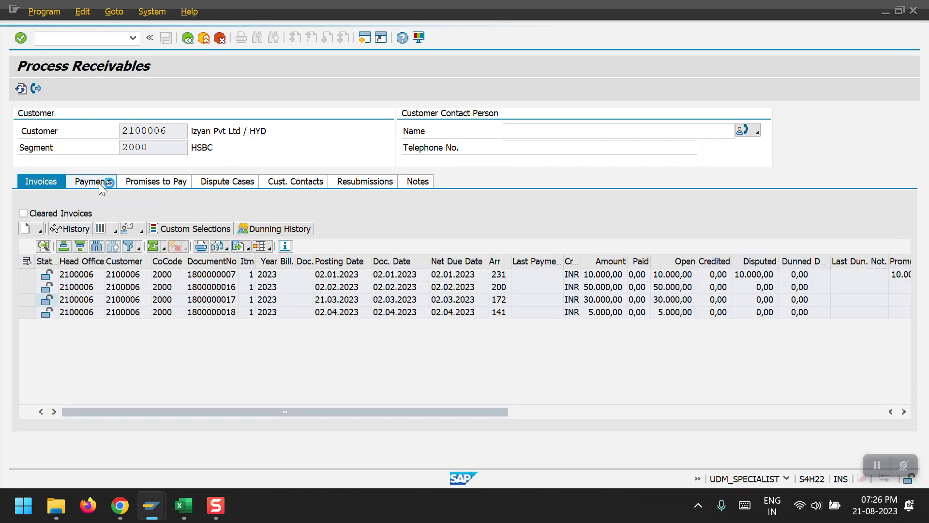
{"action": "left_click", "coordinate": [40, 181]}
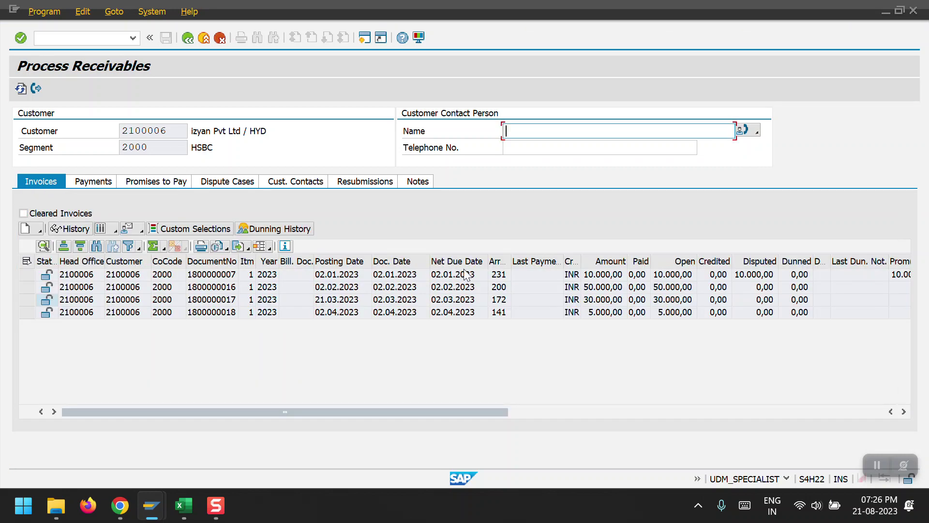
{"action": "left_click", "coordinate": [502, 264]}
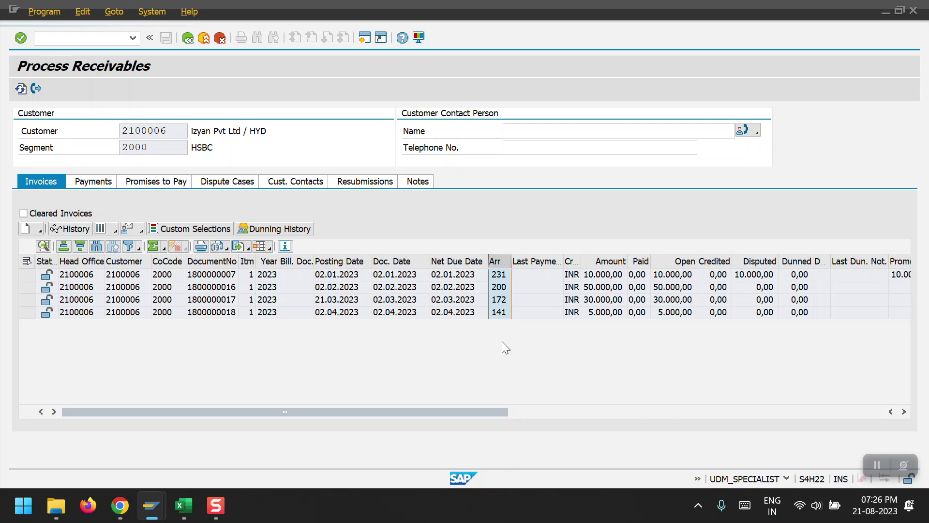
Start an incoming payment posting with transaction F-28 and set the document date to 21.08.2023.
{"action": "key", "text": "F3"}
{"action": "type", "text": "f-28"}
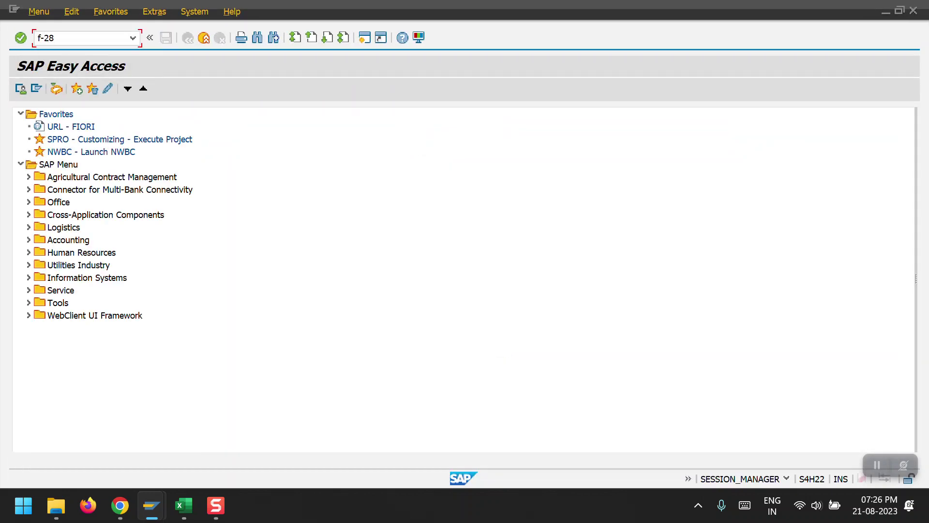
{"action": "key", "text": "Return"}
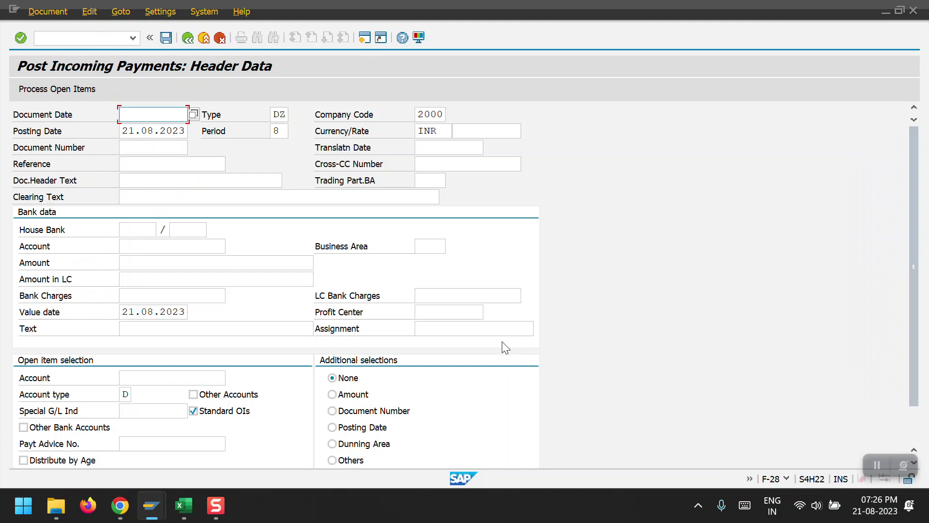
{"action": "left_click", "coordinate": [154, 114]}
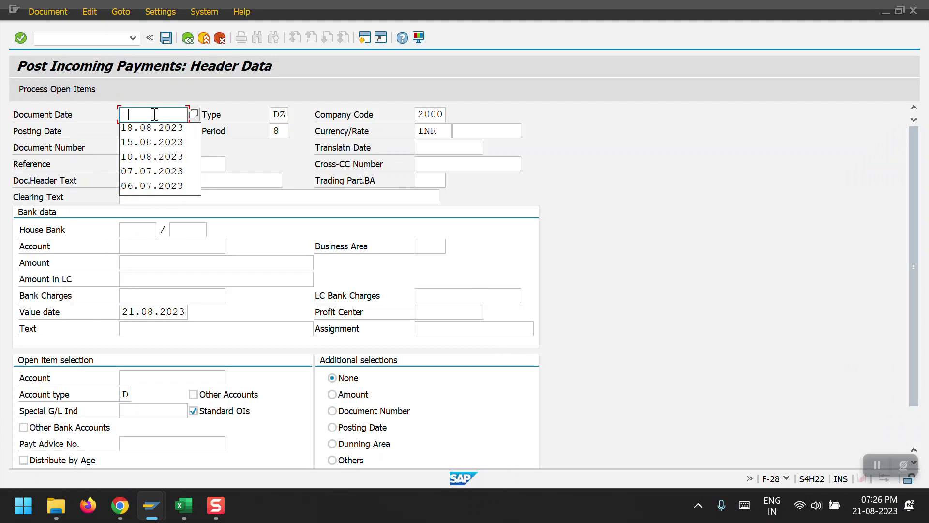
{"action": "key", "text": "Tab"}
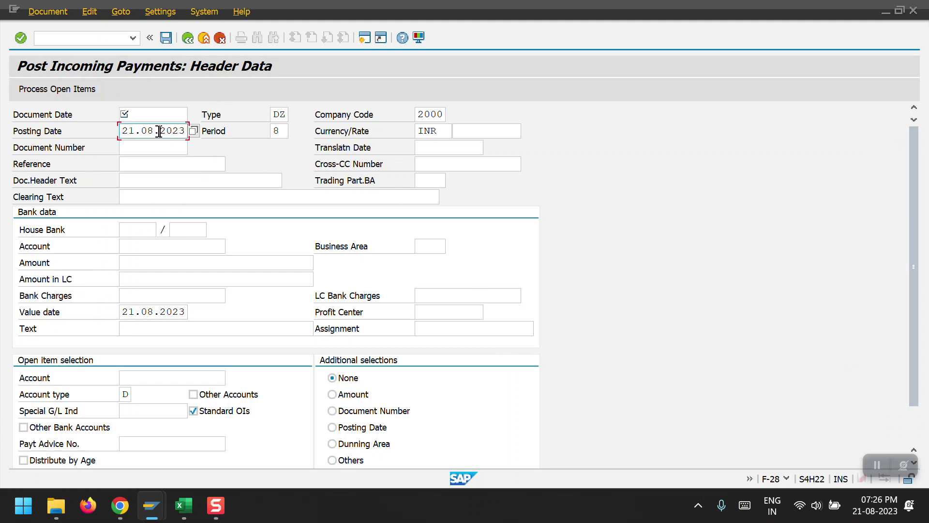
{"action": "left_click", "coordinate": [151, 119]}
{"action": "type", "text": "21.08.2023"}
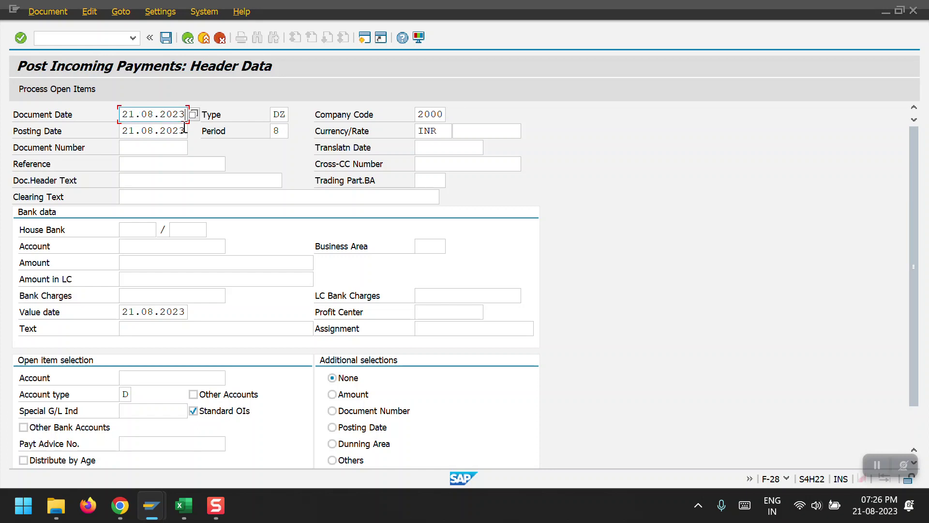
Fill in the payment's bank data with house bank AXIS, its account ID and the matching G/L account.
{"action": "left_click", "coordinate": [139, 228]}
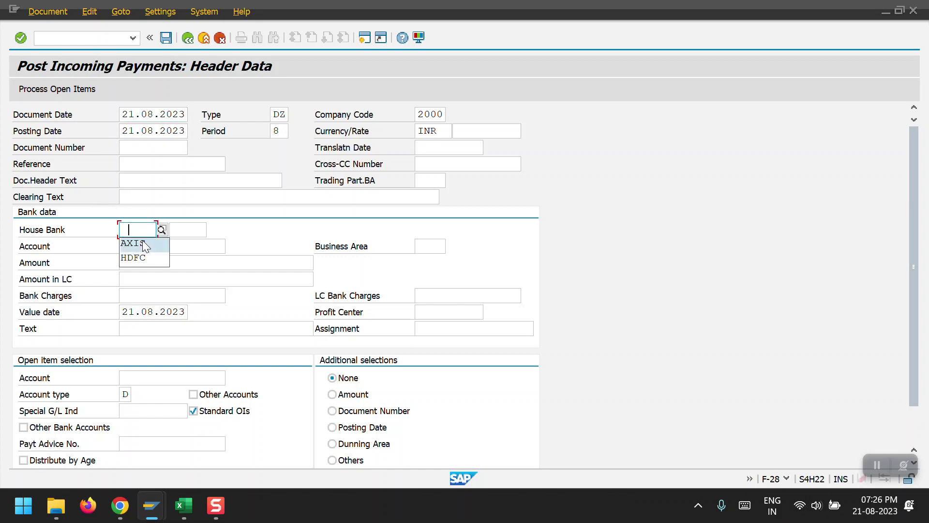
{"action": "left_click", "coordinate": [133, 242]}
{"action": "left_click", "coordinate": [197, 231]}
{"action": "left_click", "coordinate": [188, 242]}
{"action": "left_click", "coordinate": [149, 247]}
{"action": "left_click", "coordinate": [152, 259]}
Set the payment amount to 30.000,00, taken from the 02.03.2023 invoice in the Process Receivables session.
{"action": "left_click", "coordinate": [143, 263]}
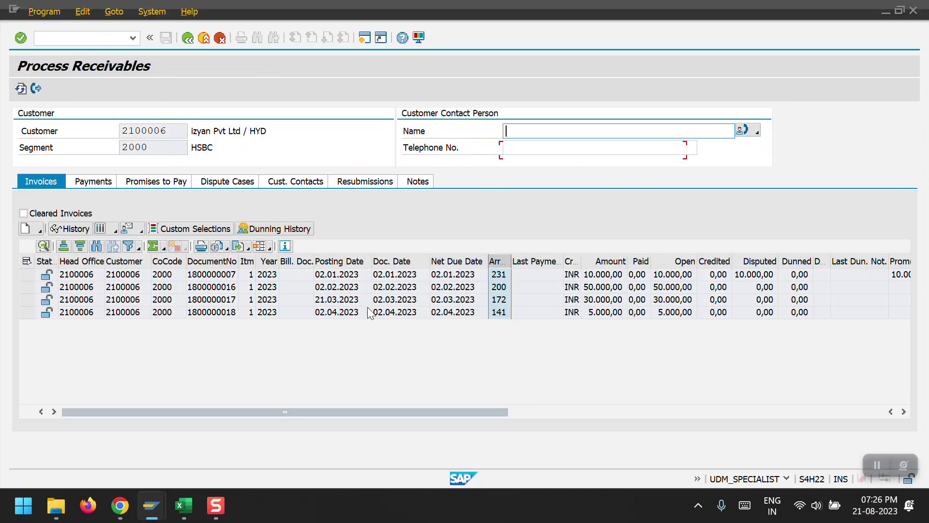
{"action": "left_click", "coordinate": [602, 276]}
{"action": "left_click", "coordinate": [602, 298]}
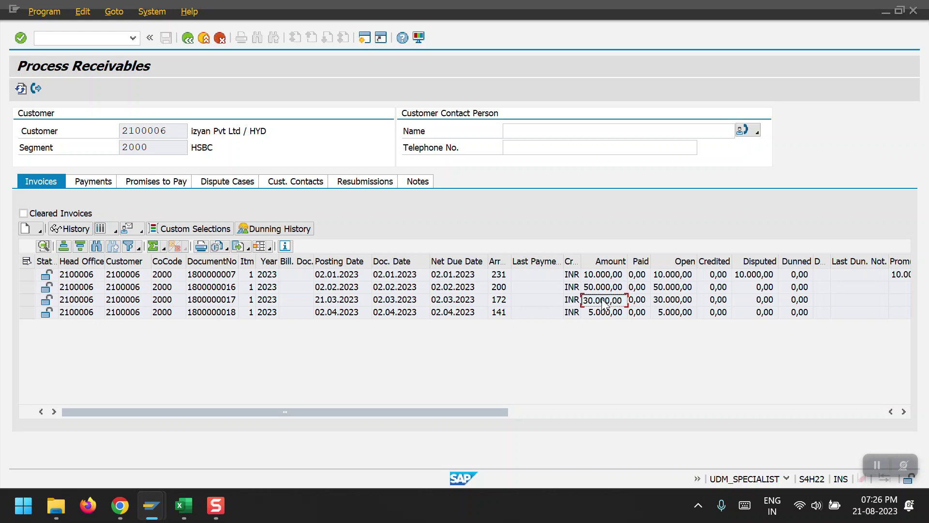
{"action": "key", "text": "alt+Tab"}
{"action": "type", "text": "30.000,00"}
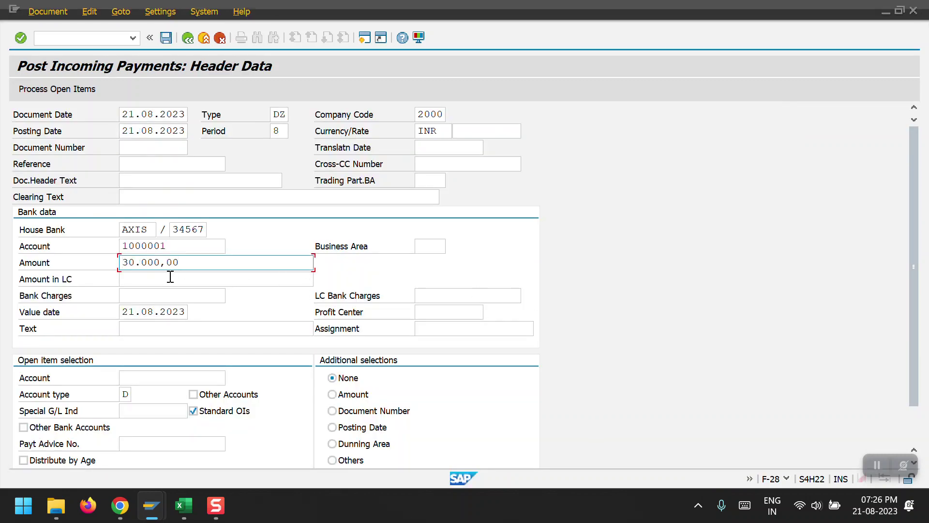
Copy izyan Pvt Ltd's customer number from the receivables session into the payment's open item selection account.
{"action": "left_click", "coordinate": [159, 379]}
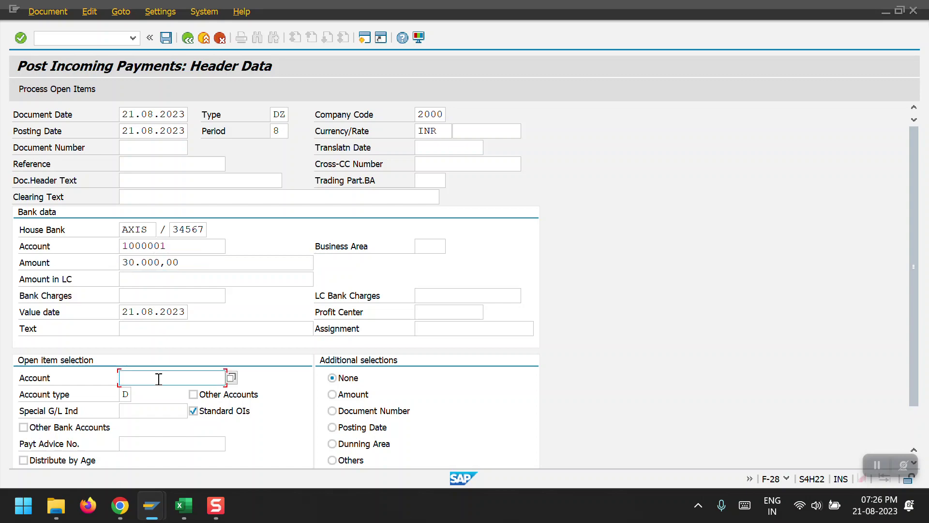
{"action": "key", "text": "alt+Tab"}
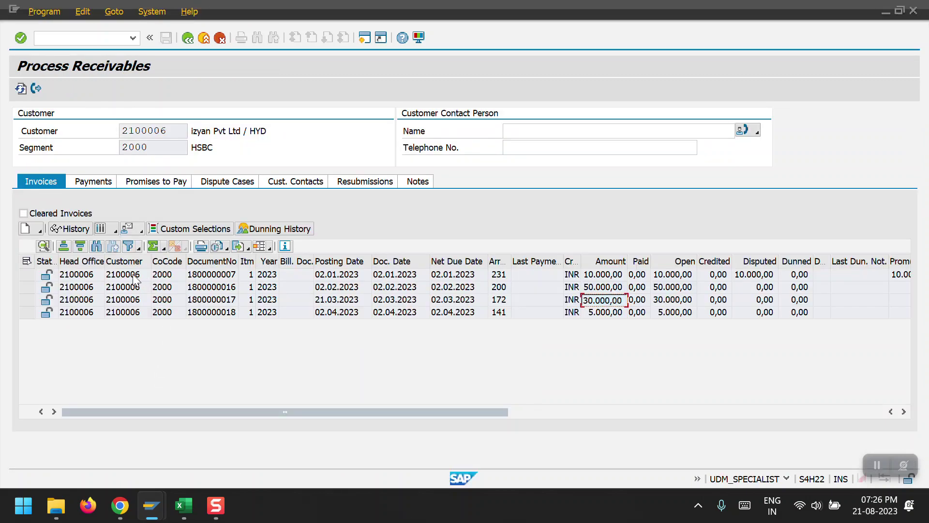
{"action": "left_click", "coordinate": [134, 276]}
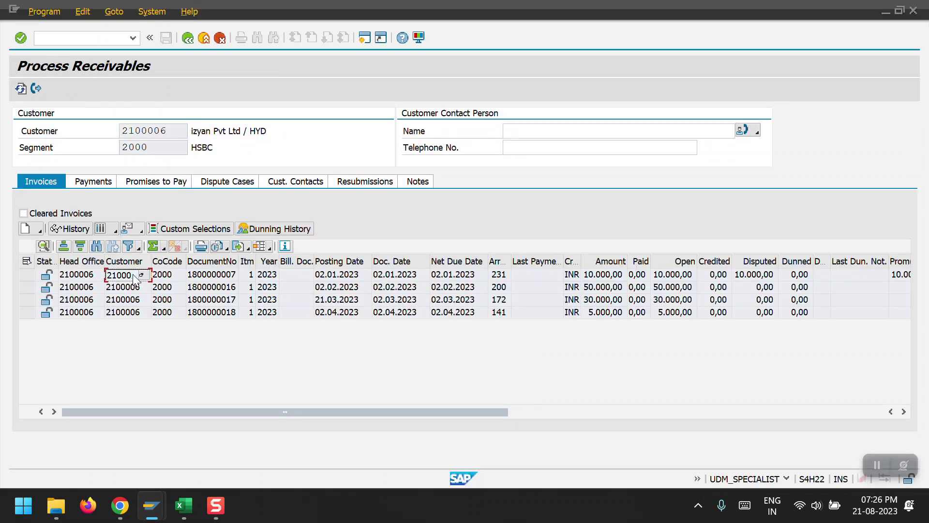
{"action": "key", "text": "alt+Tab"}
{"action": "type", "text": "2100006"}
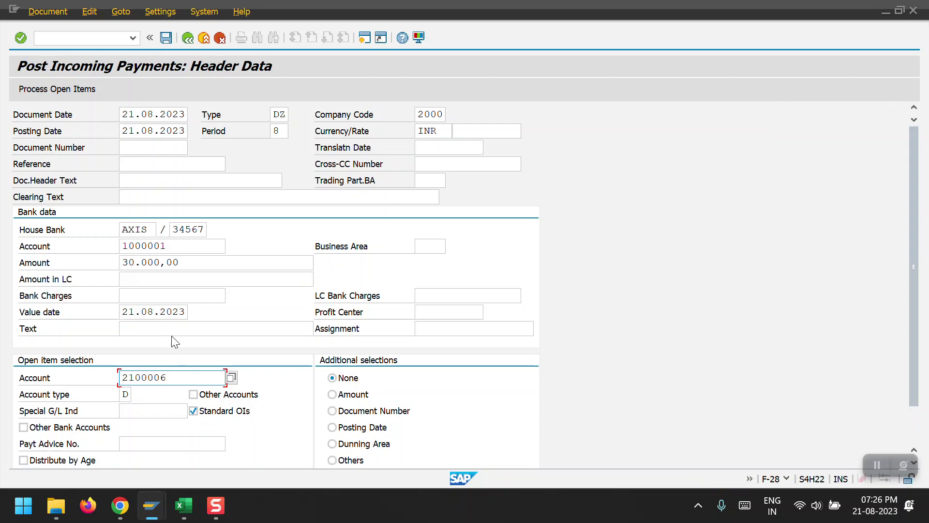
Clear the payment's value date and bring up the customer's open items for processing.
{"action": "left_click", "coordinate": [158, 312]}
{"action": "double_click", "coordinate": [158, 312]}
{"action": "key", "text": "Delete"}
{"action": "key", "text": "Return"}
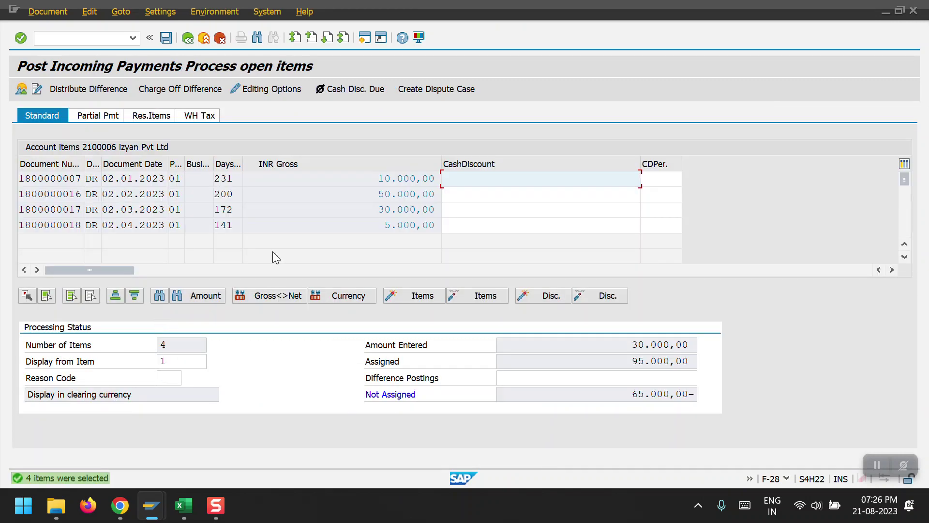
Deactivate the 10.000,00, 50.000,00 and 5.000,00 open items so that only the 30.000,00 invoice is assigned to the payment.
{"action": "double_click", "coordinate": [408, 179]}
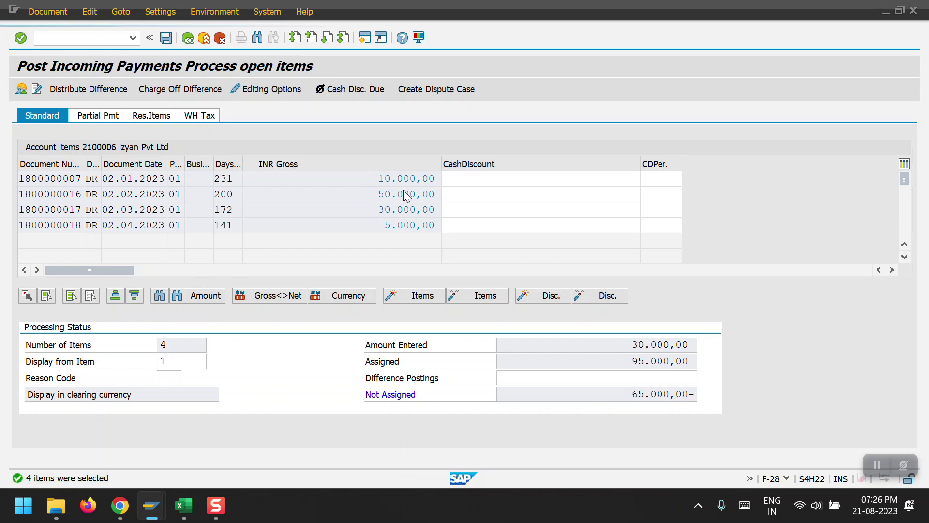
{"action": "double_click", "coordinate": [407, 194]}
{"action": "double_click", "coordinate": [408, 225]}
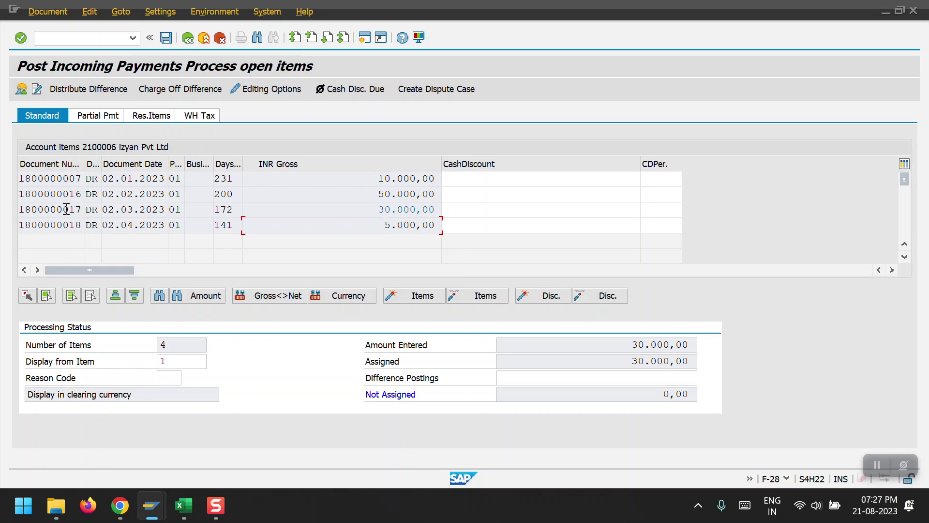
Correct the G/L account item by setting Due On to 01.08.2002 and post the incoming payment.
{"action": "left_click", "coordinate": [166, 38]}
{"action": "double_click", "coordinate": [196, 229]}
{"action": "left_click", "coordinate": [391, 263]}
{"action": "left_click", "coordinate": [407, 272]}
{"action": "key", "text": "Return"}
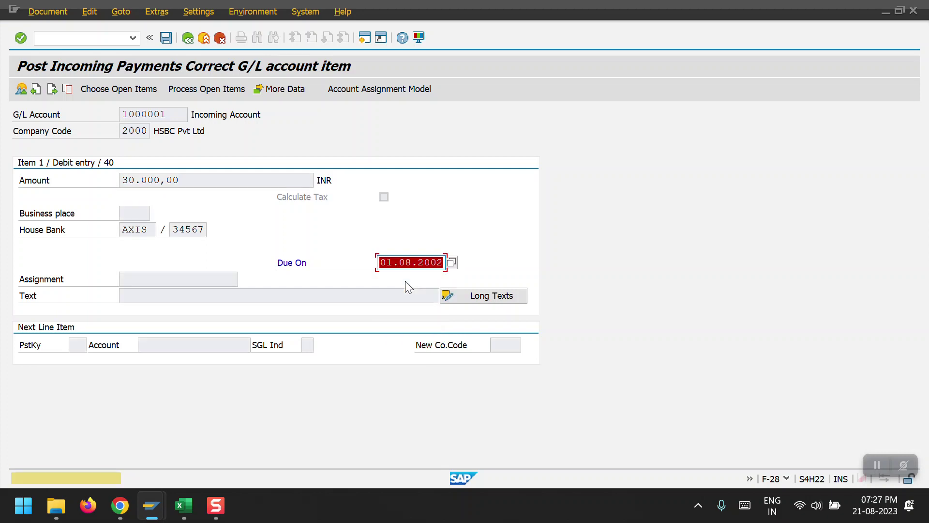
{"action": "key", "text": "Return"}
{"action": "key", "text": "Return"}
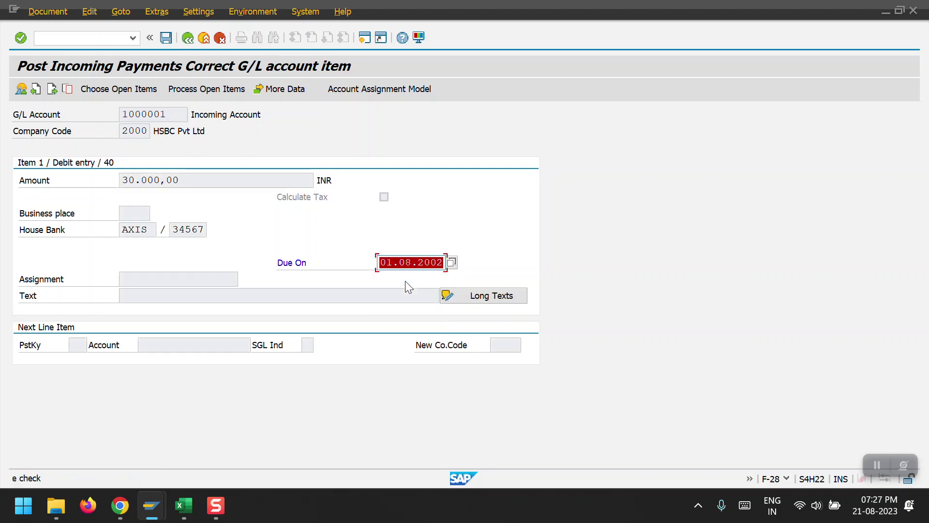
{"action": "left_click", "coordinate": [166, 38]}
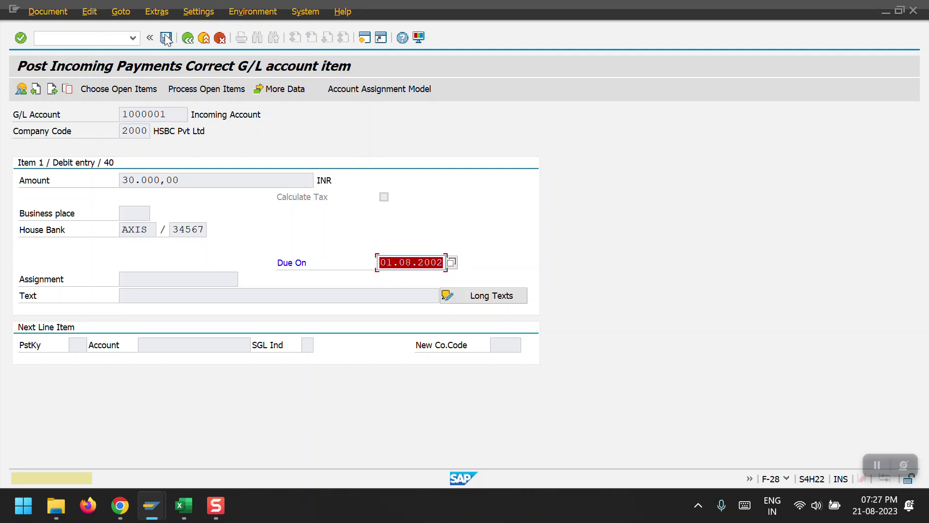
{"action": "left_click", "coordinate": [166, 38]}
{"action": "left_click", "coordinate": [166, 38]}
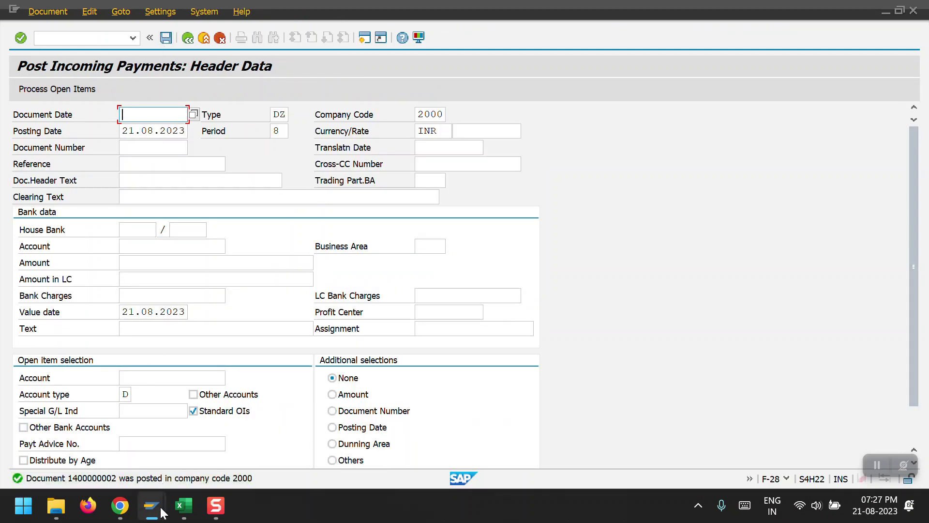
Leave the customer's Process Receivables session and set the customer contact's result to 001 Customer Reached.
{"action": "mouse_move", "coordinate": [158, 491]}
{"action": "left_click", "coordinate": [320, 441]}
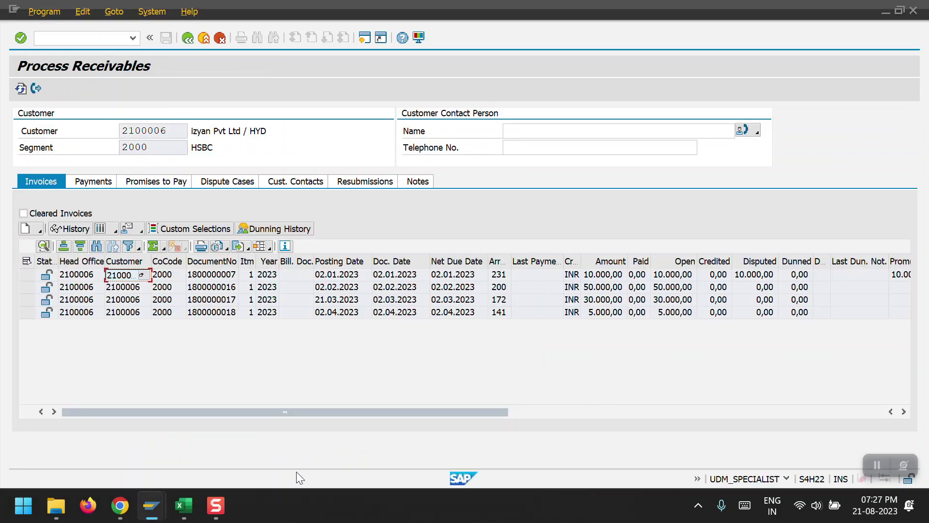
{"action": "left_click", "coordinate": [189, 38]}
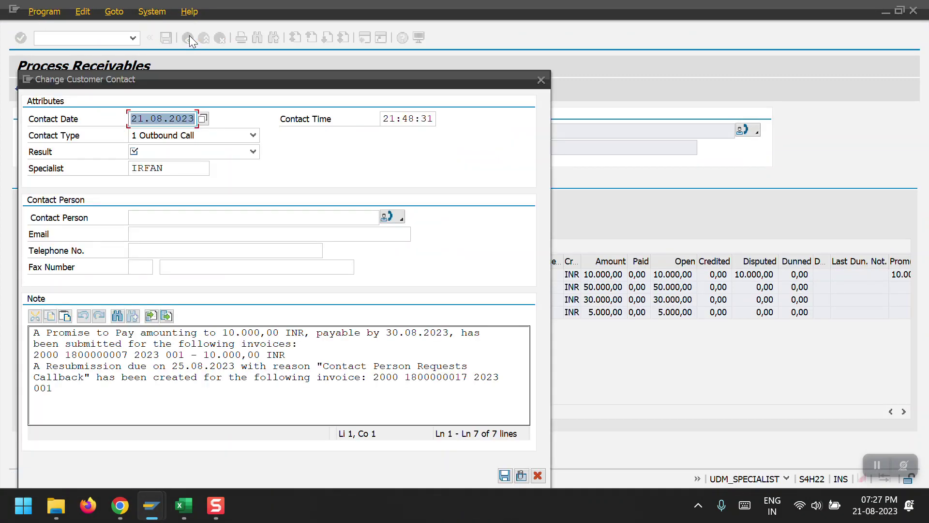
{"action": "left_click_drag", "start_coordinate": [195, 83], "coordinate": [392, 78]}
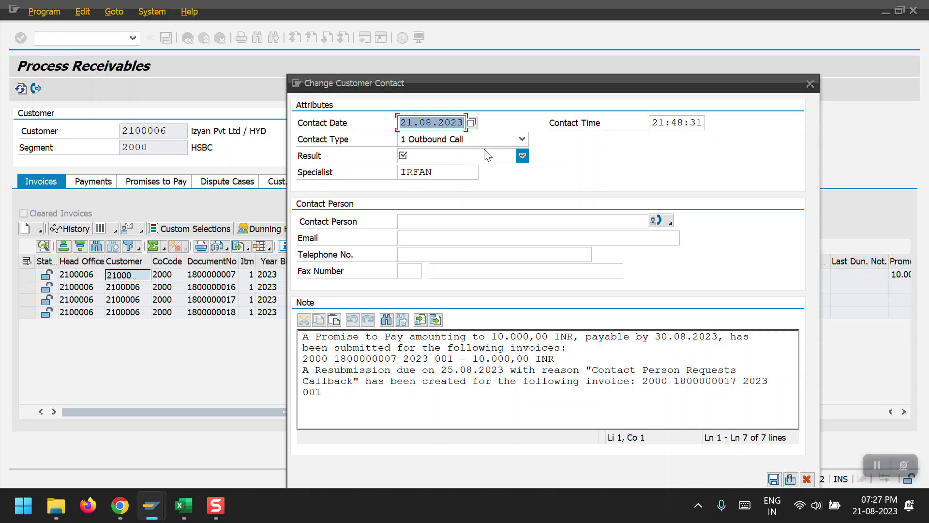
{"action": "left_click", "coordinate": [522, 159]}
{"action": "left_click", "coordinate": [464, 173]}
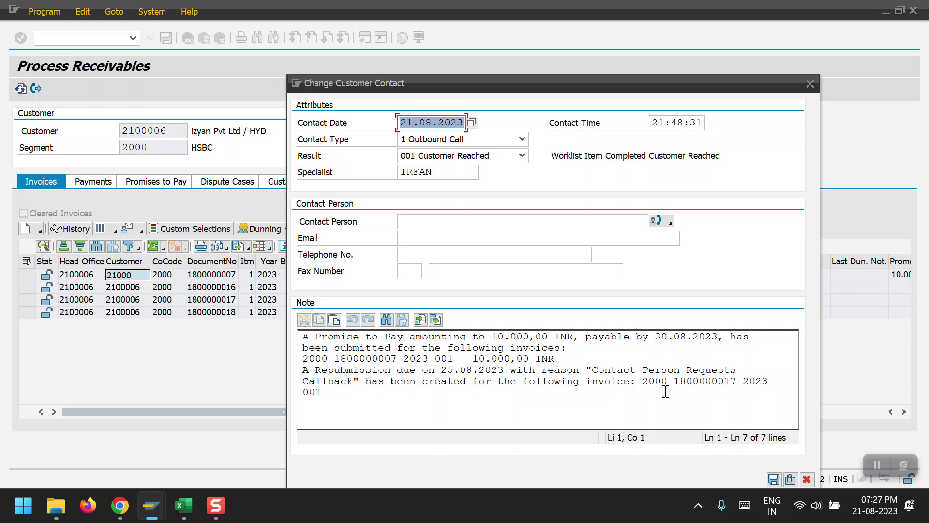
Review the customer contact's note, enter the contact person's name and save the customer contact.
{"action": "left_click_drag", "start_coordinate": [339, 397], "coordinate": [298, 338]}
{"action": "left_click", "coordinate": [419, 402]}
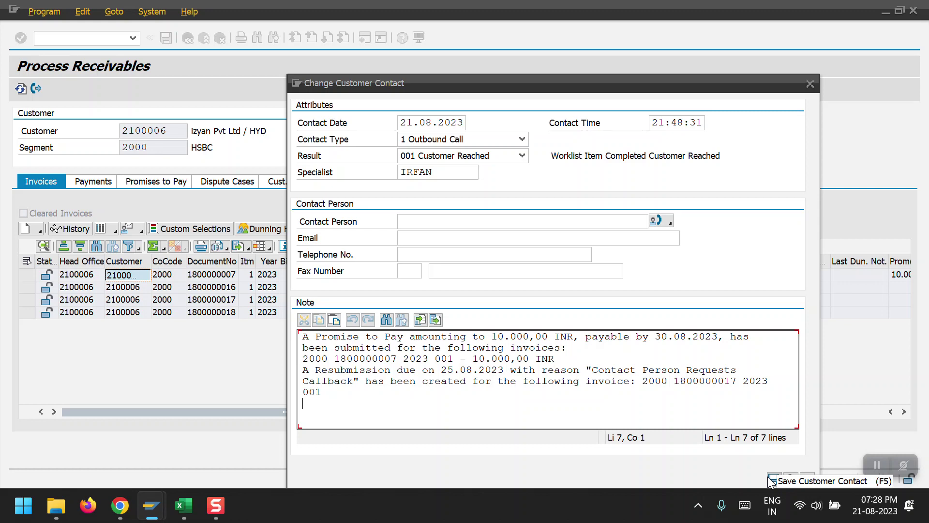
{"action": "left_click_drag", "start_coordinate": [332, 406], "coordinate": [297, 339]}
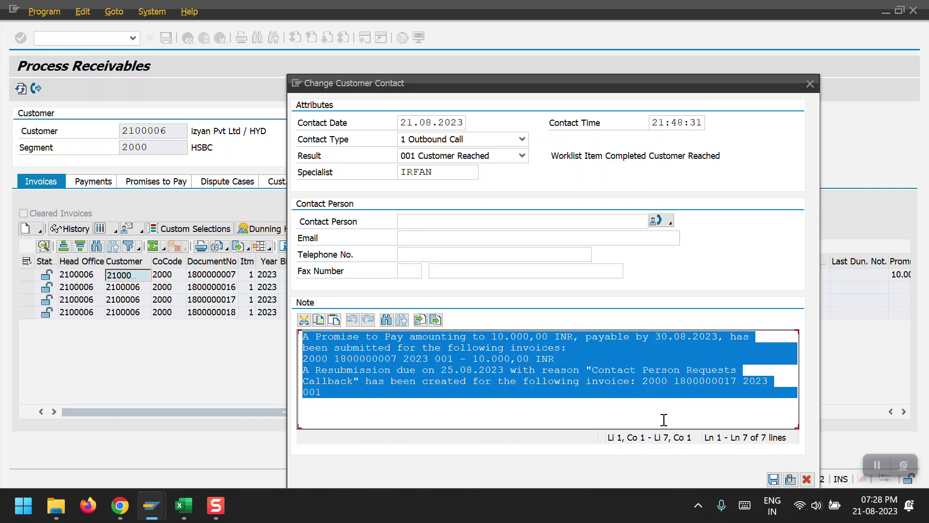
{"action": "left_click", "coordinate": [773, 480]}
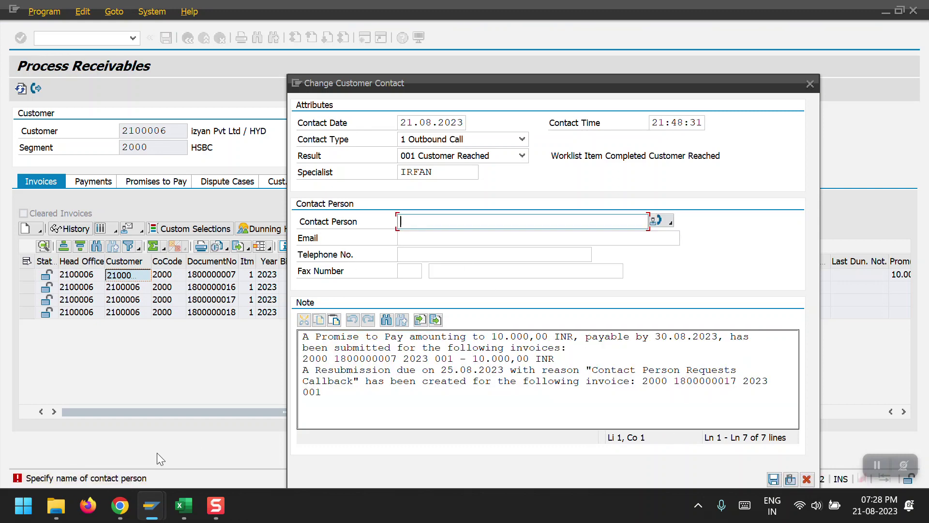
{"action": "type", "text": "some x"}
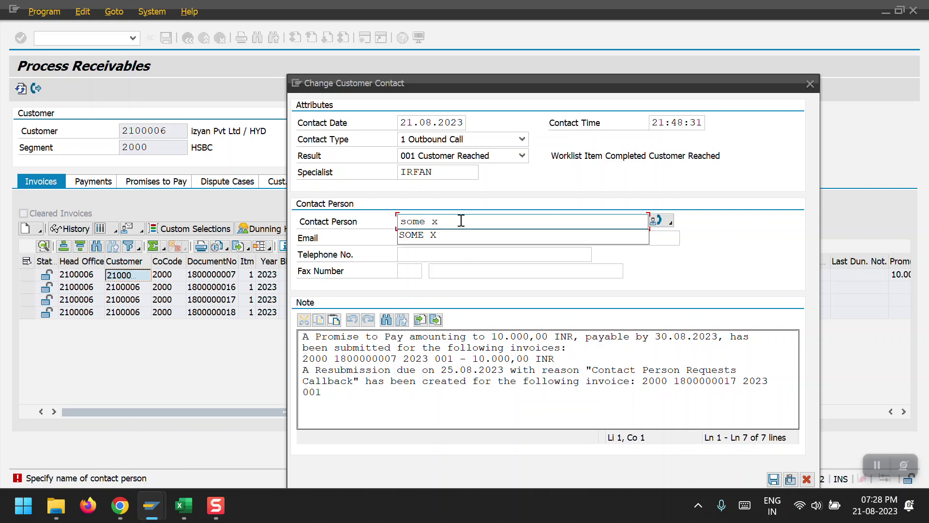
{"action": "left_click", "coordinate": [433, 255]}
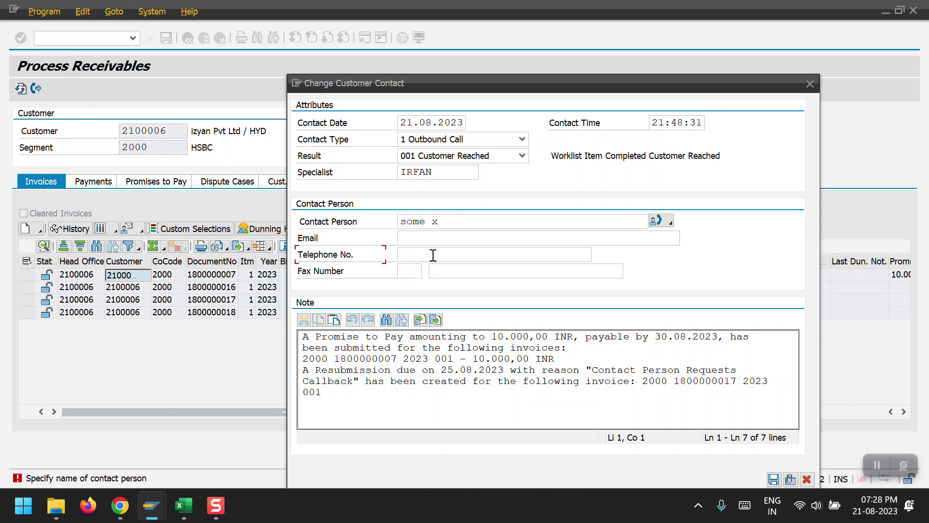
{"action": "left_click", "coordinate": [770, 482]}
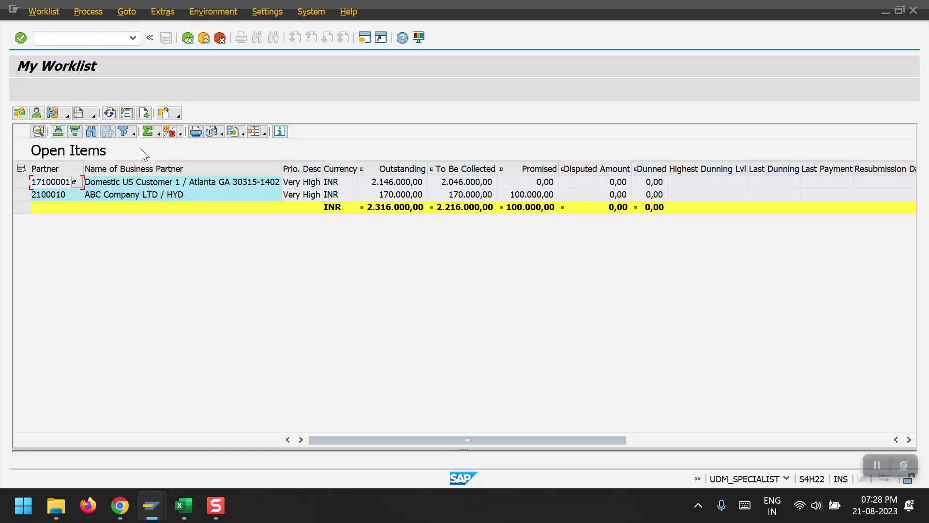
Exit the worklist and open FDM_COLL_SEND01 Distribution of Data to Collections Management from the receivable accounting integration's periodic processing.
{"action": "left_click", "coordinate": [187, 38]}
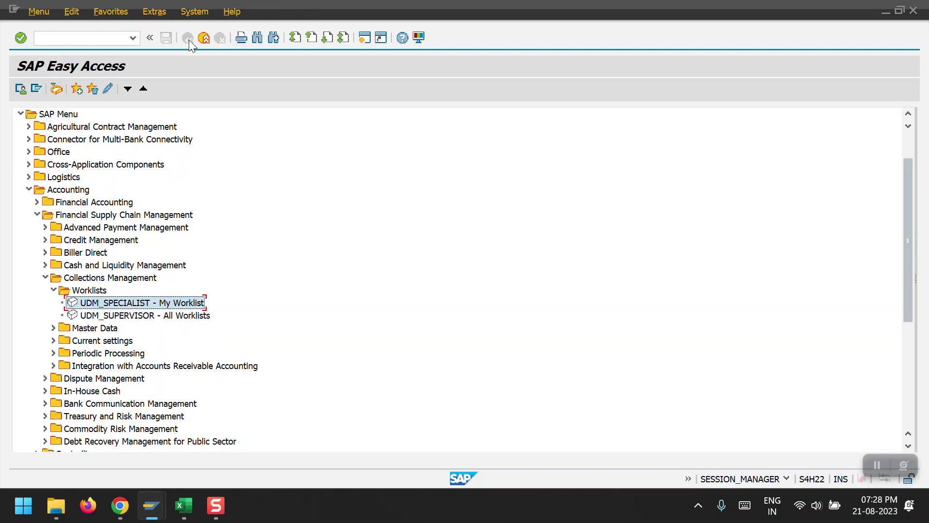
{"action": "scroll", "coordinate": [97, 325], "scroll_direction": "down", "scroll_amount": 2}
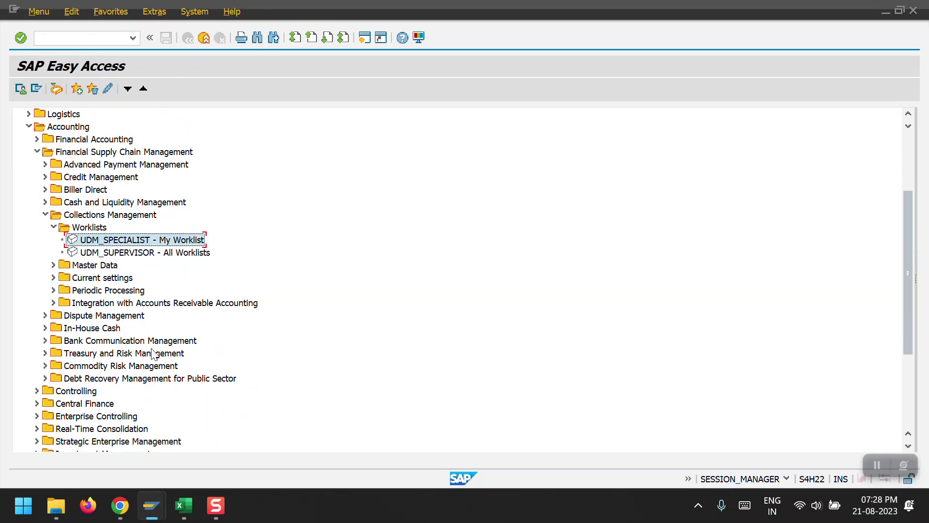
{"action": "left_click", "coordinate": [54, 303]}
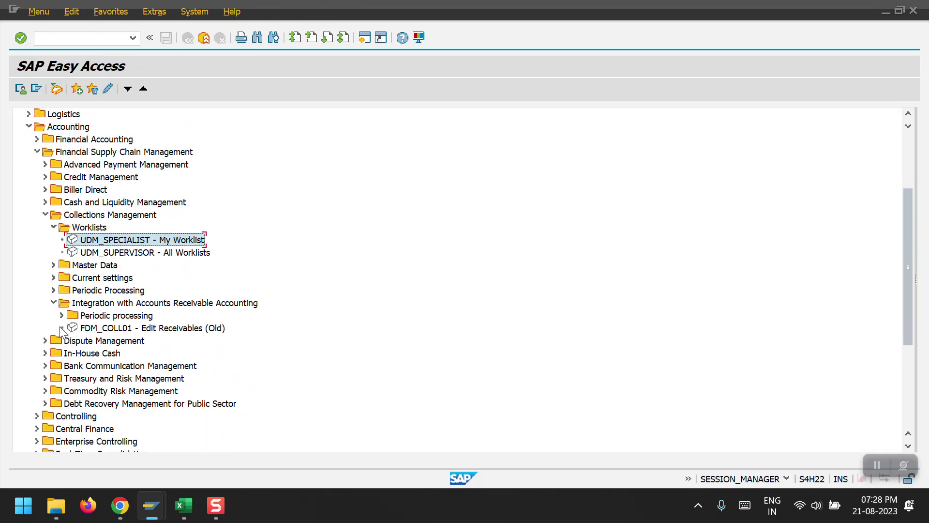
{"action": "left_click", "coordinate": [62, 316]}
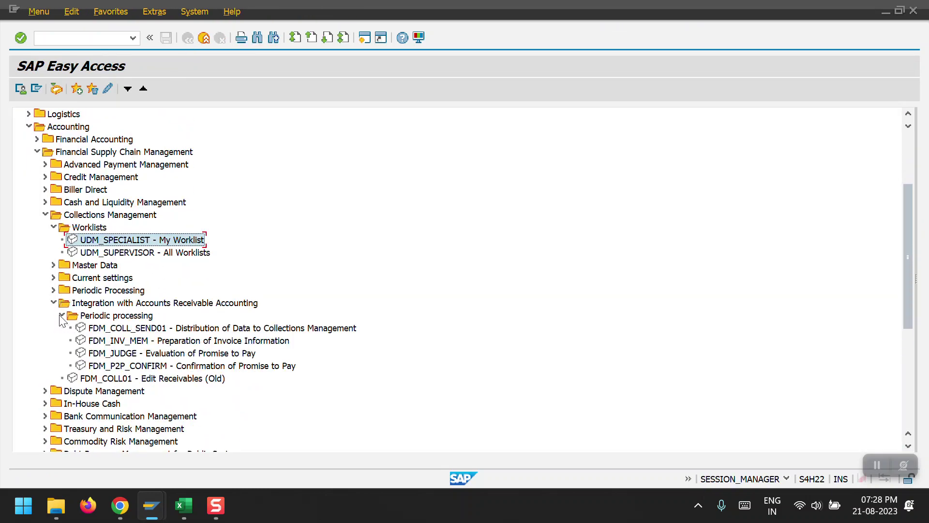
{"action": "double_click", "coordinate": [112, 330]}
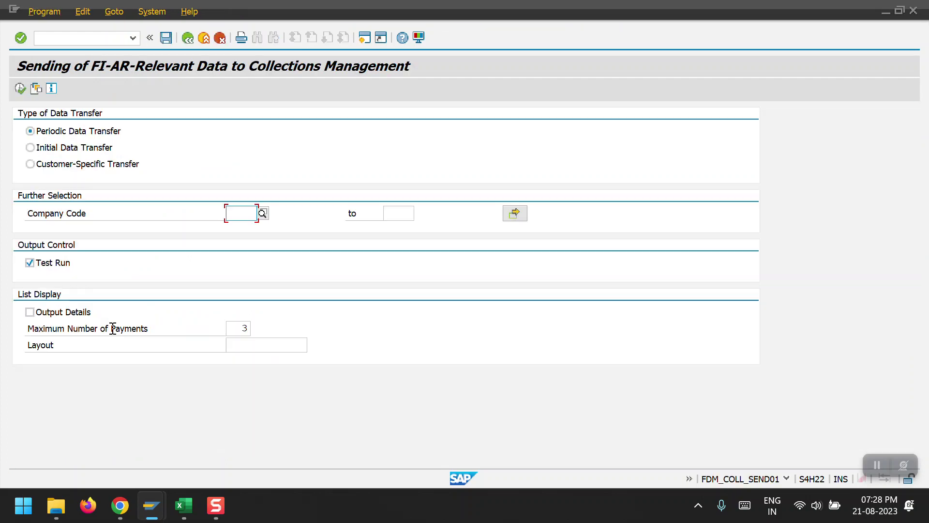
Run the periodic data transfer to Collections Management for company code 2000 as an update run without Test Run and leave the log.
{"action": "left_click", "coordinate": [240, 227]}
{"action": "left_click", "coordinate": [50, 265]}
{"action": "left_click", "coordinate": [19, 88]}
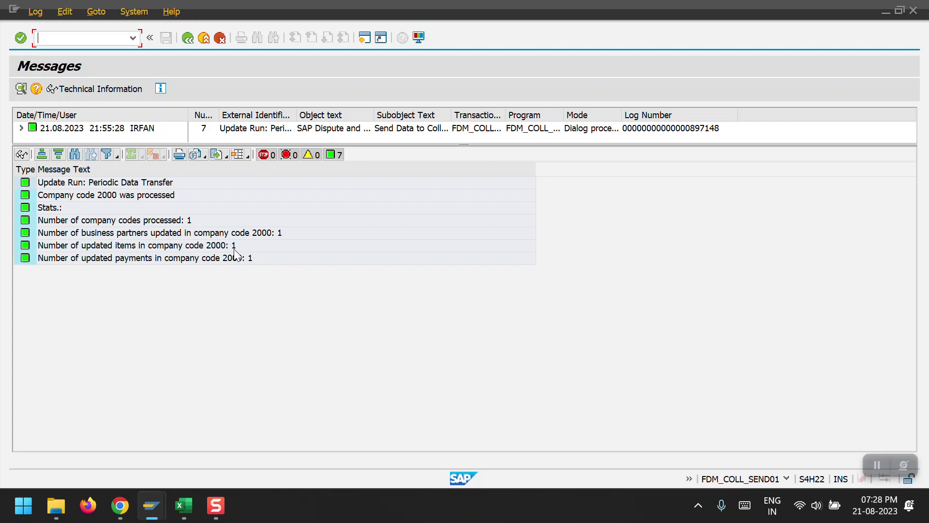
{"action": "left_click", "coordinate": [188, 41]}
{"action": "left_click", "coordinate": [189, 42]}
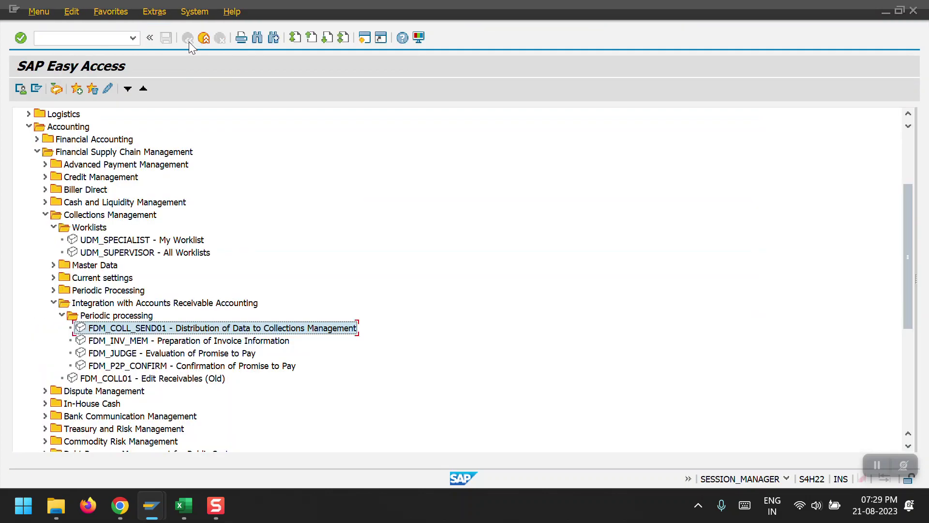
Collapse the receivable accounting integration node and open UDM_GENWL Creation of Worklists from Collections Management's periodic processing.
{"action": "left_click", "coordinate": [53, 302]}
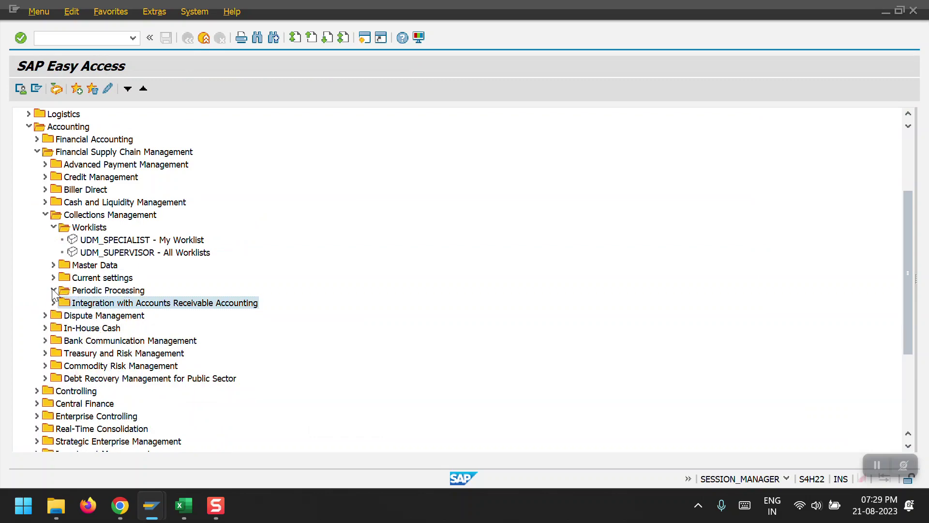
{"action": "left_click", "coordinate": [54, 290]}
{"action": "left_click", "coordinate": [61, 303]}
{"action": "left_click", "coordinate": [108, 319]}
{"action": "double_click", "coordinate": [108, 319]}
Create the worklist for collection segment 2000 with Start Online enabled and return to SAP Easy Access.
{"action": "left_click", "coordinate": [259, 130]}
{"action": "left_click", "coordinate": [266, 144]}
{"action": "left_click", "coordinate": [58, 278]}
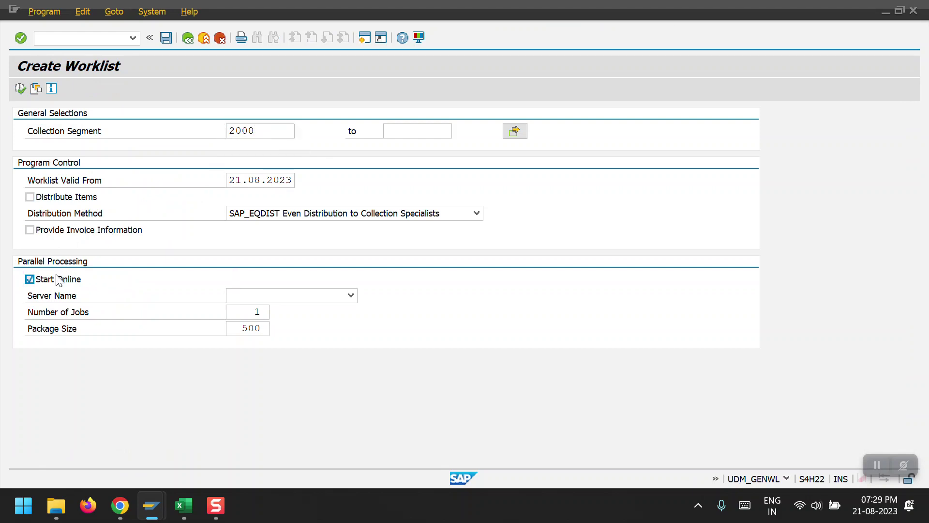
{"action": "left_click", "coordinate": [21, 88]}
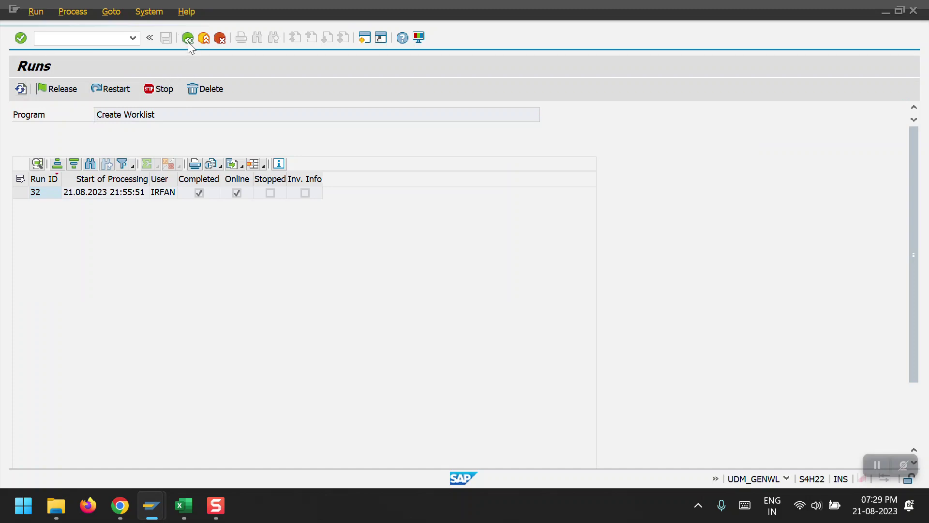
{"action": "left_click", "coordinate": [188, 41]}
{"action": "left_click", "coordinate": [187, 40]}
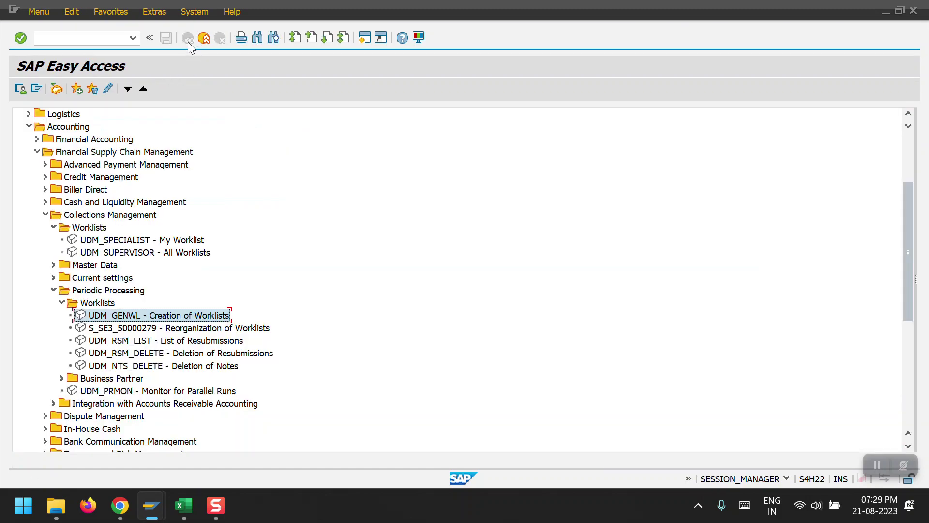
Open UDM_SPECIALIST My Worklist, display the posted incoming payment document from the F-28 session to check its customer item, and return to the worklist.
{"action": "double_click", "coordinate": [121, 241]}
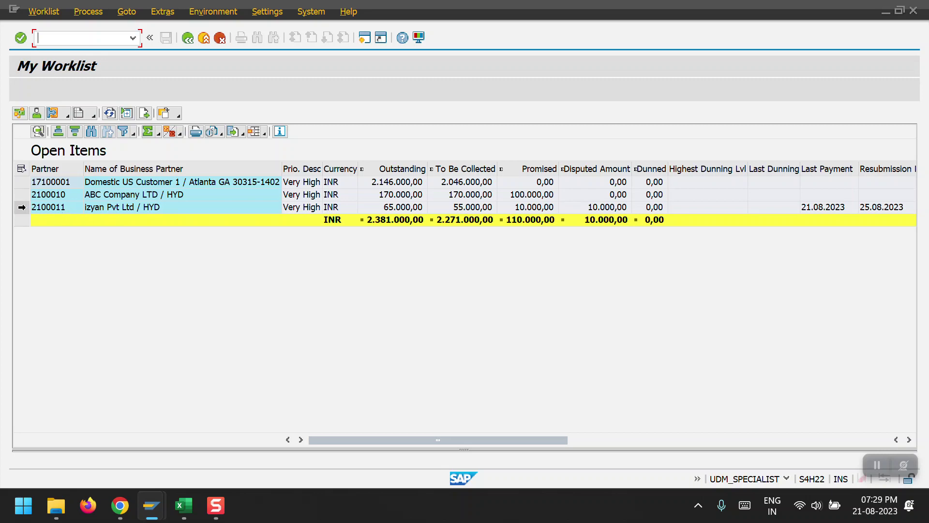
{"action": "mouse_move", "coordinate": [151, 505]}
{"action": "left_click", "coordinate": [443, 460]}
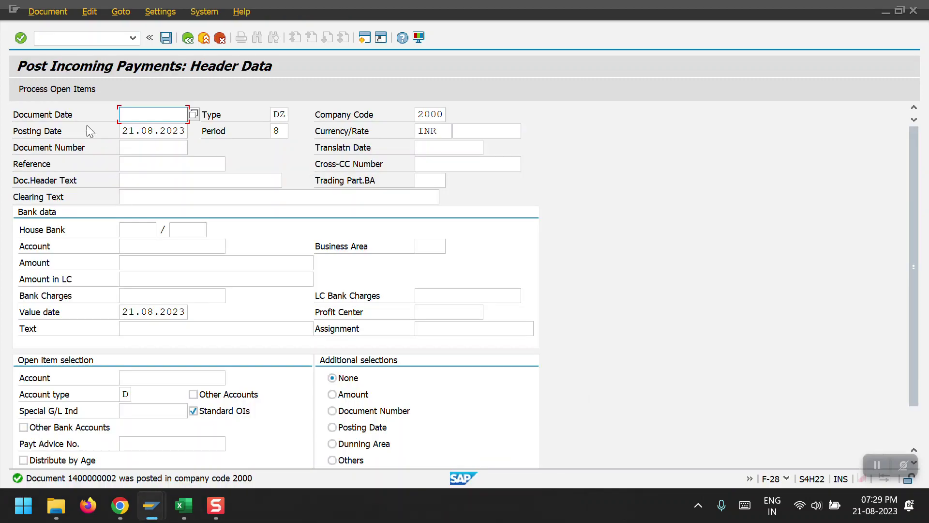
{"action": "left_click", "coordinate": [47, 11]}
{"action": "left_click", "coordinate": [51, 60]}
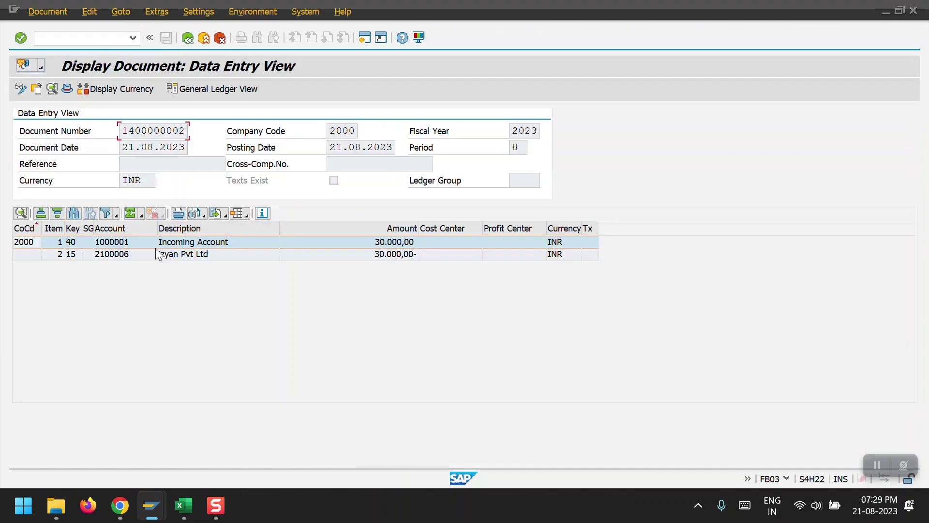
{"action": "left_click", "coordinate": [123, 255]}
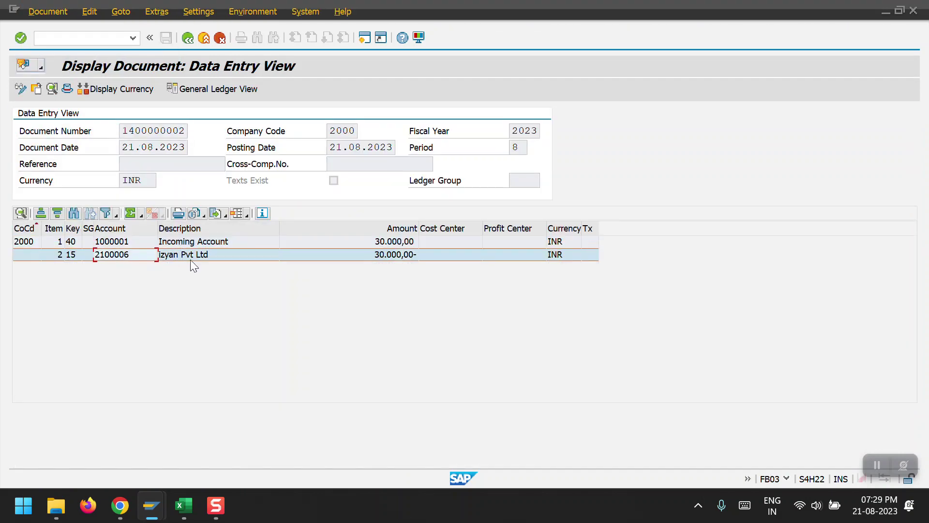
{"action": "key", "text": "F3"}
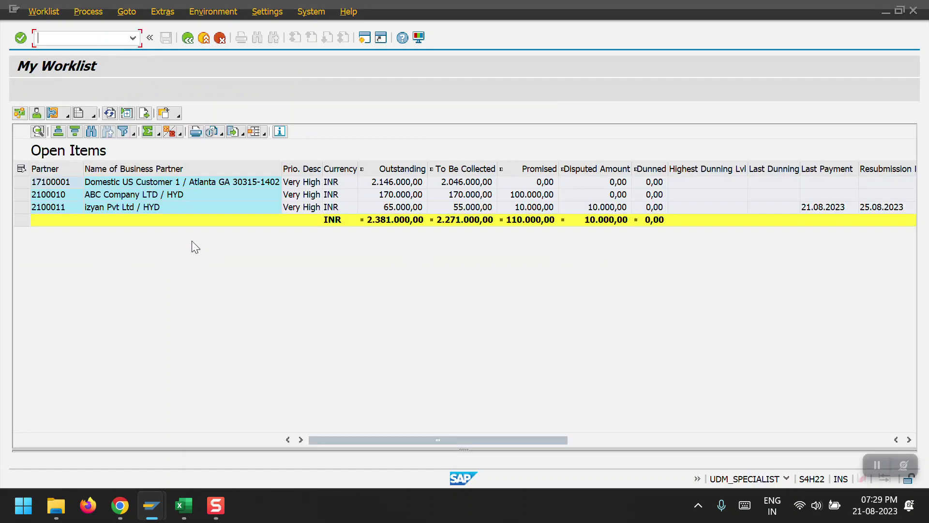
Open Process Receivables for izyan Pvt Ltd from the worklist and compare its invoices with the customer line item display.
{"action": "left_click", "coordinate": [22, 207]}
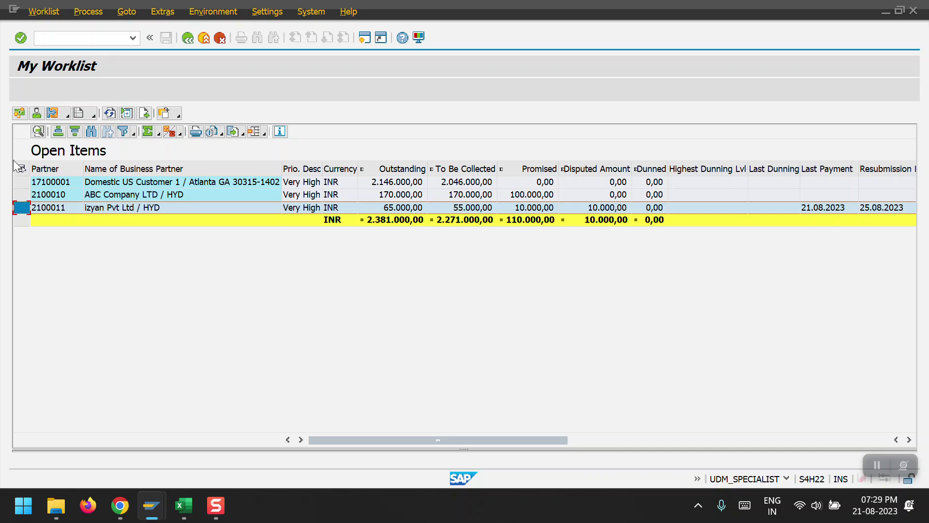
{"action": "left_click", "coordinate": [19, 114]}
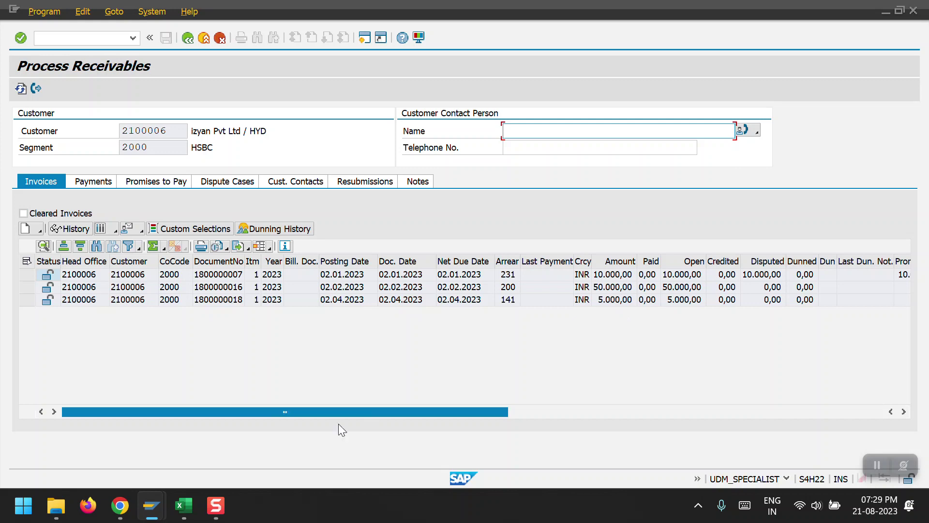
{"action": "mouse_move", "coordinate": [148, 513]}
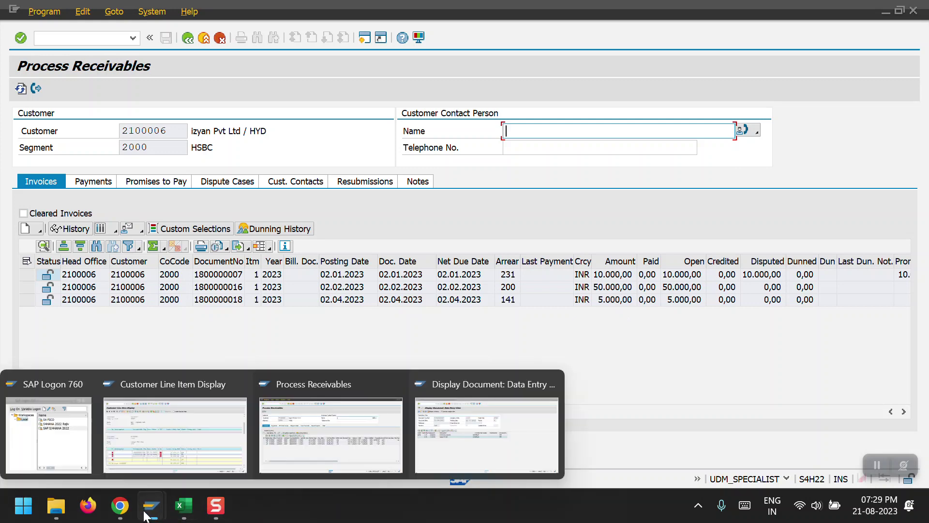
{"action": "left_click", "coordinate": [185, 434]}
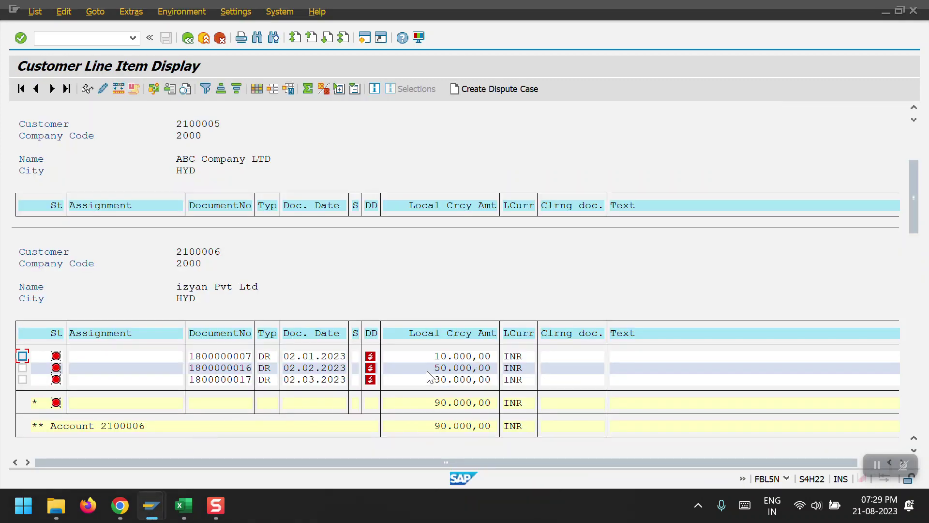
{"action": "scroll", "coordinate": [432, 376], "scroll_direction": "down", "scroll_amount": 1}
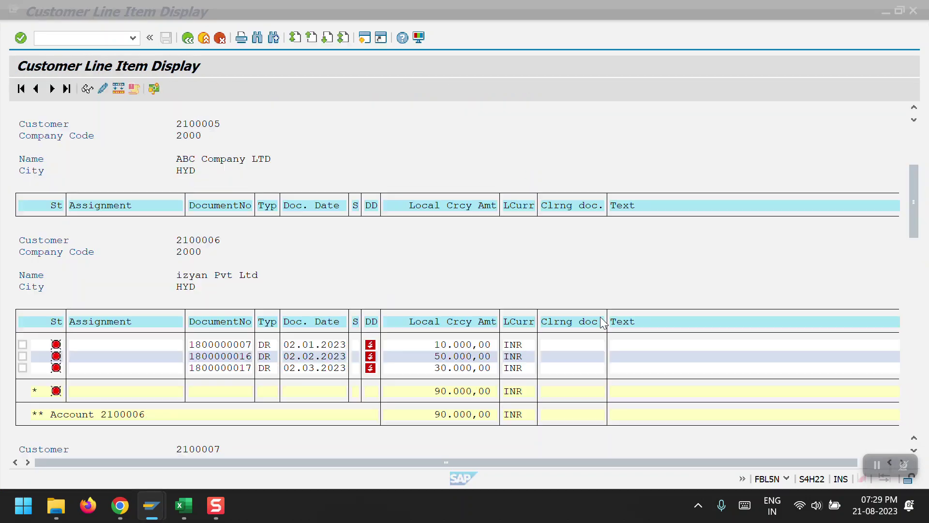
{"action": "left_click", "coordinate": [451, 367]}
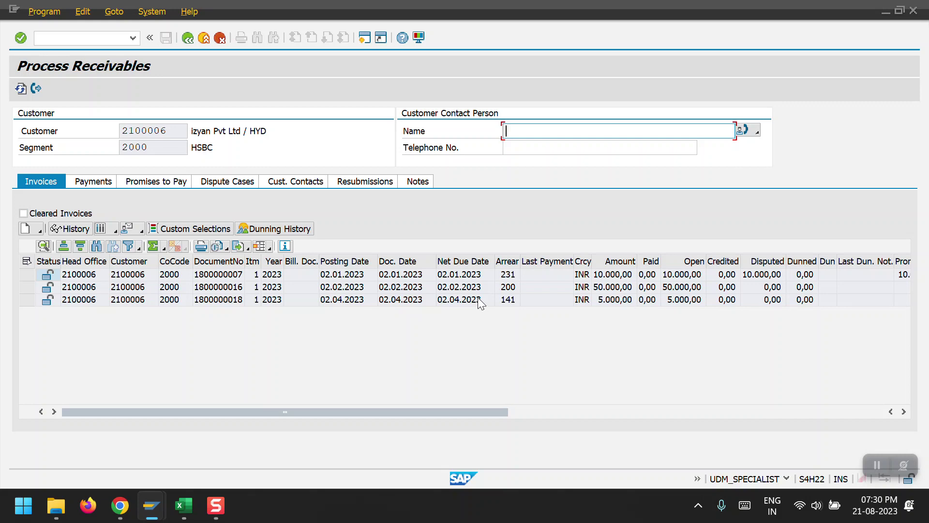
Review the customer's payments, promises to pay, customer contacts and resubmissions in Process Receivables and return to the invoices.
{"action": "left_click", "coordinate": [86, 181]}
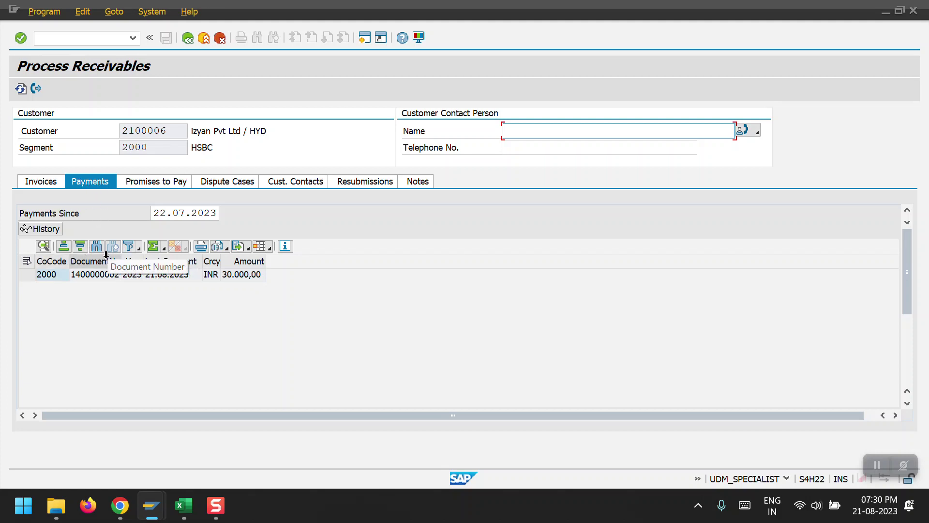
{"action": "left_click", "coordinate": [141, 182]}
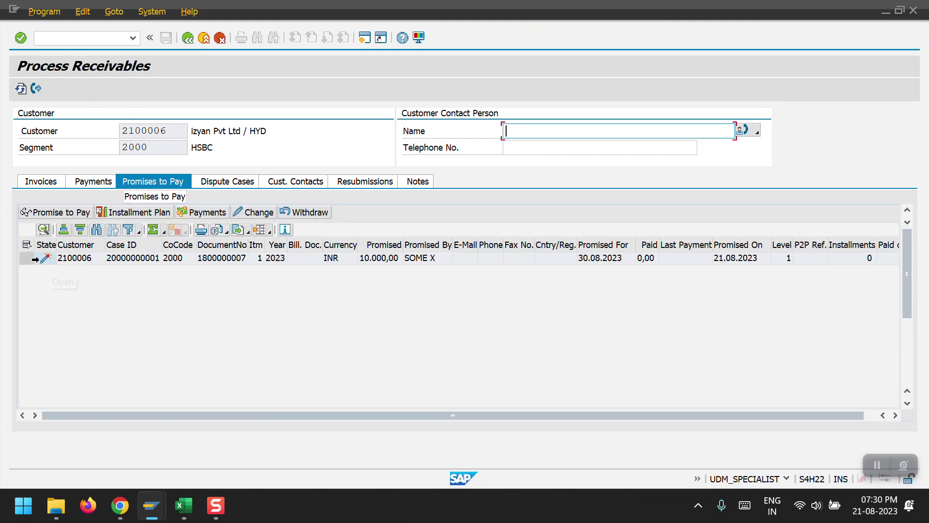
{"action": "left_click", "coordinate": [27, 257]}
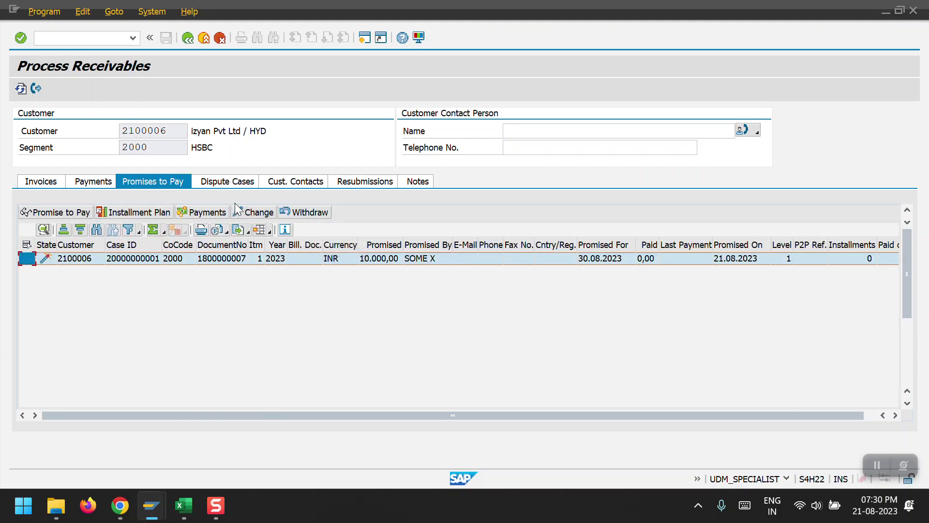
{"action": "left_click", "coordinate": [291, 182]}
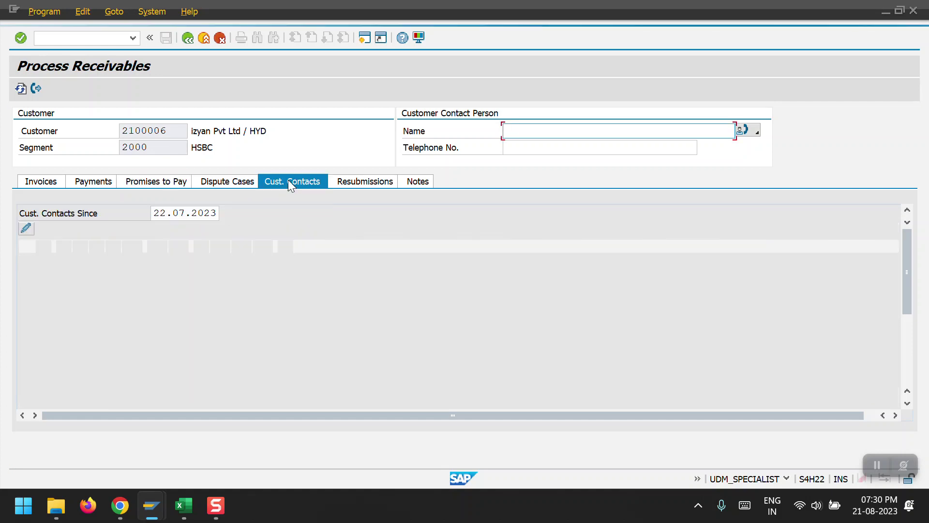
{"action": "left_click", "coordinate": [27, 274]}
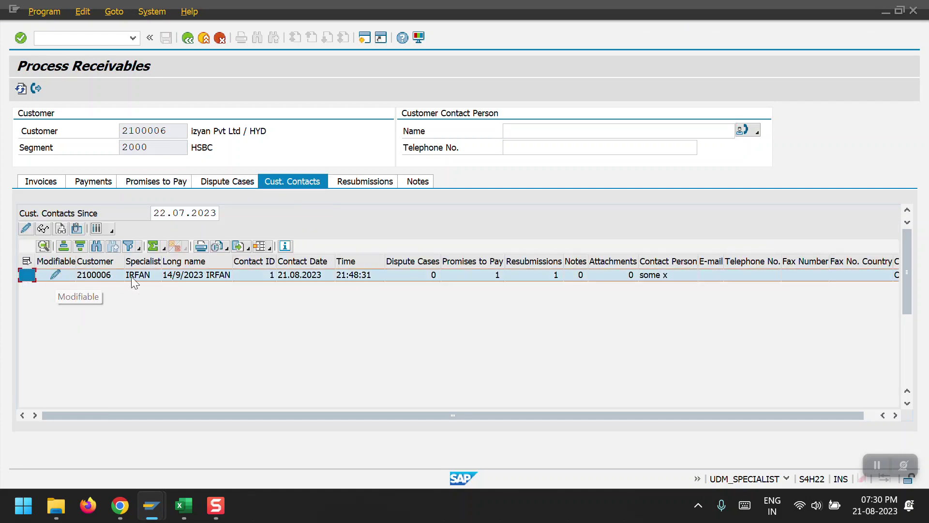
{"action": "left_click", "coordinate": [358, 181]}
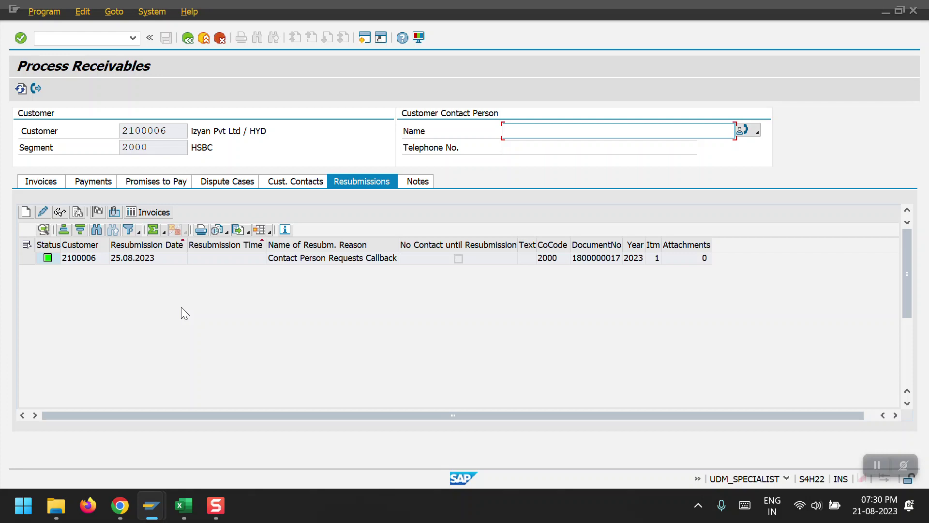
{"action": "left_click", "coordinate": [48, 181]}
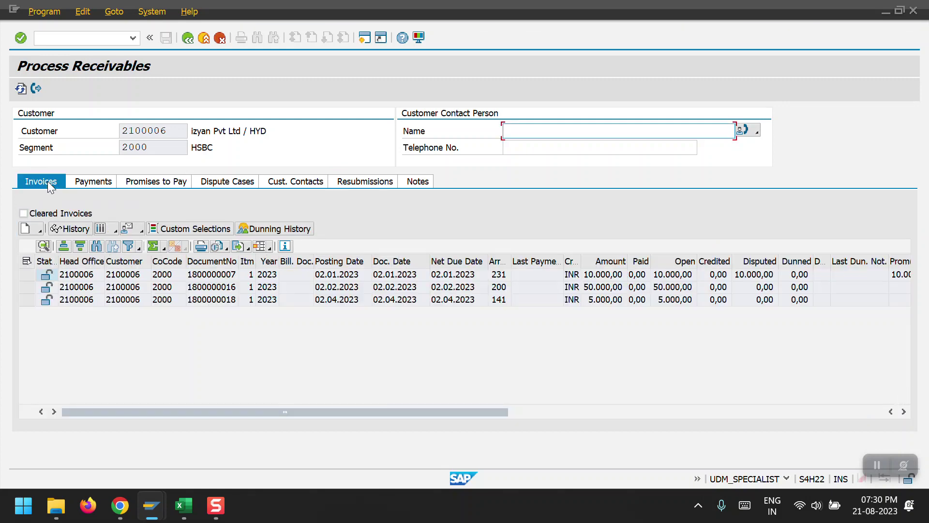